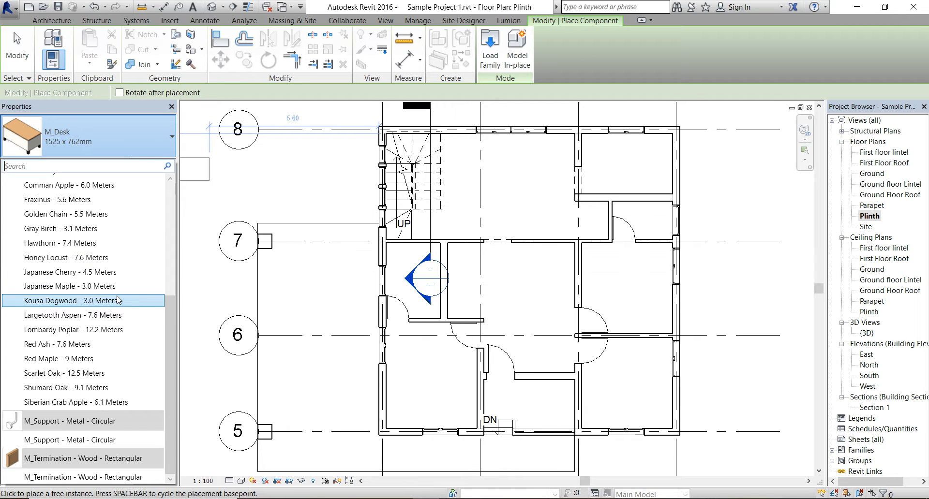
scroll(117, 300, "up", 9)
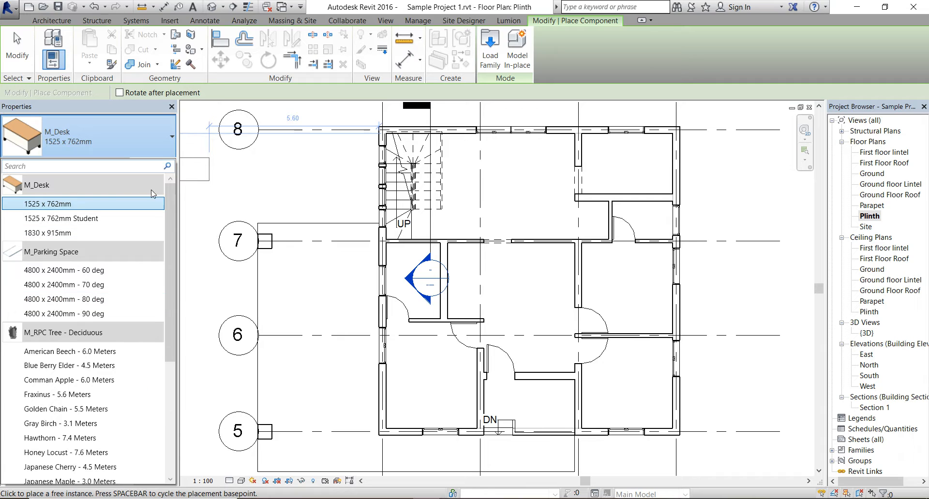
left_click(157, 156)
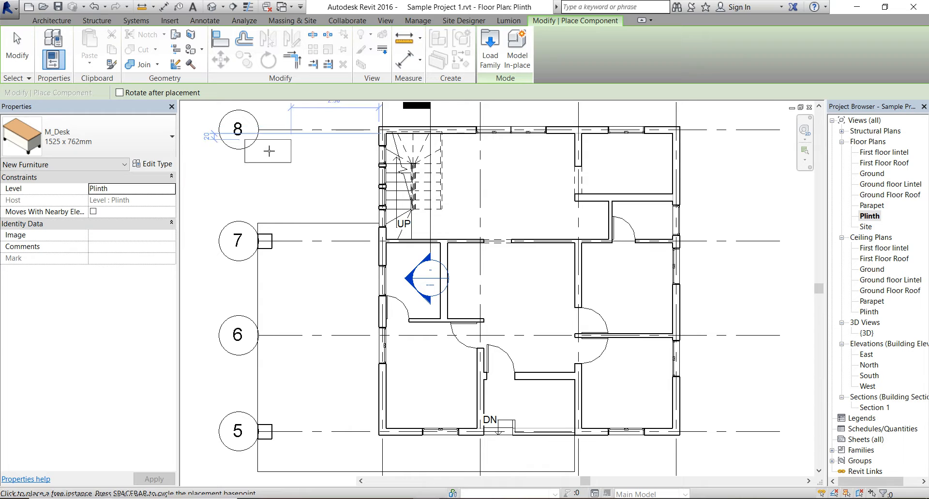
- Load the M_Bed-Standard family from the Furniture library's Beds folder, previewing the other bed models along the way
left_click(493, 62)
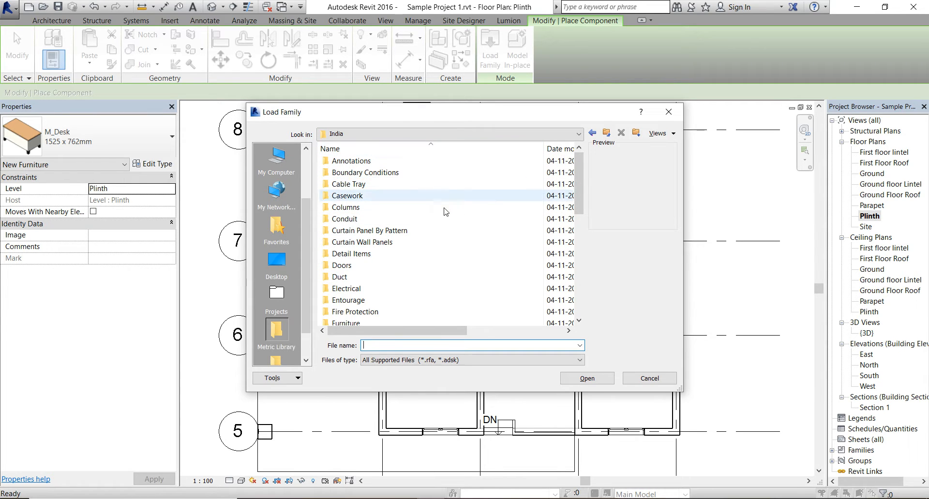
scroll(429, 242, "down", 2)
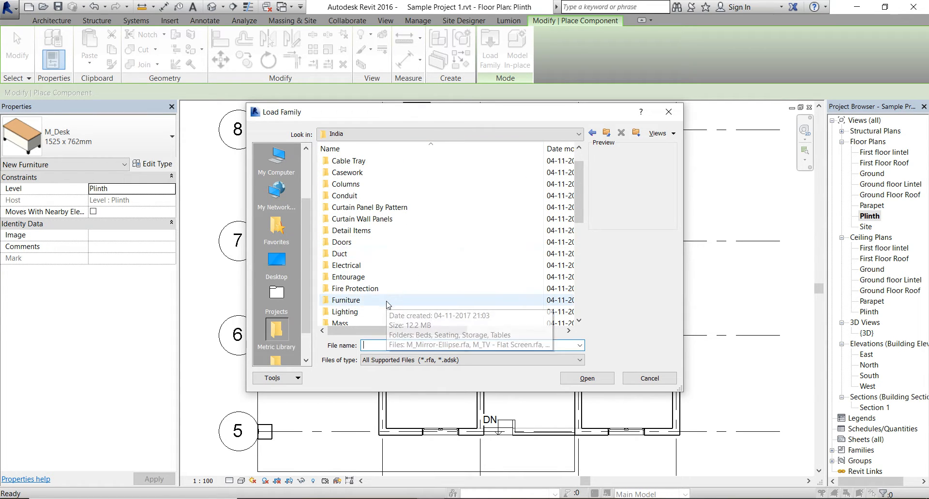
double_click(387, 300)
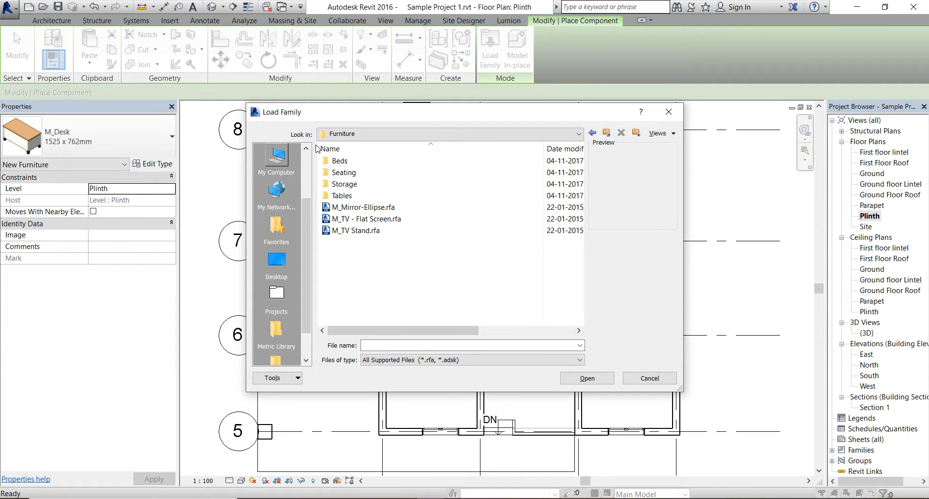
double_click(347, 161)
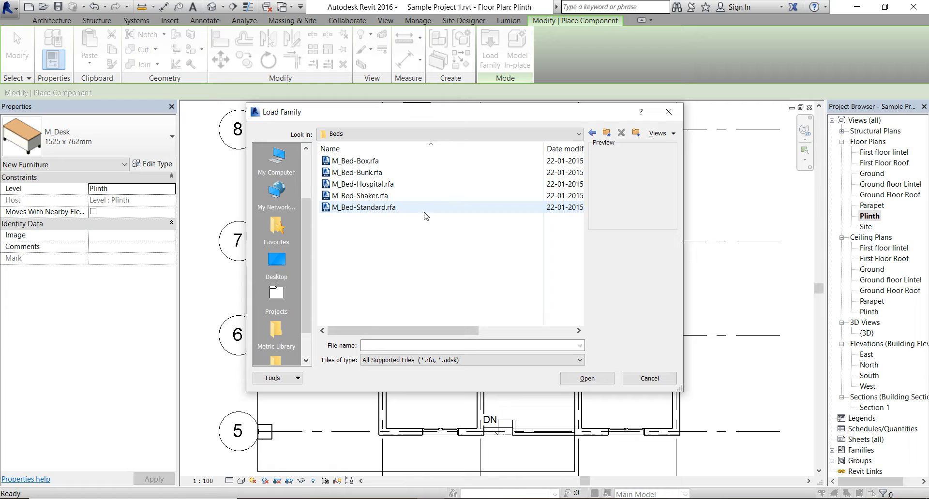
left_click(368, 161)
left_click(371, 173)
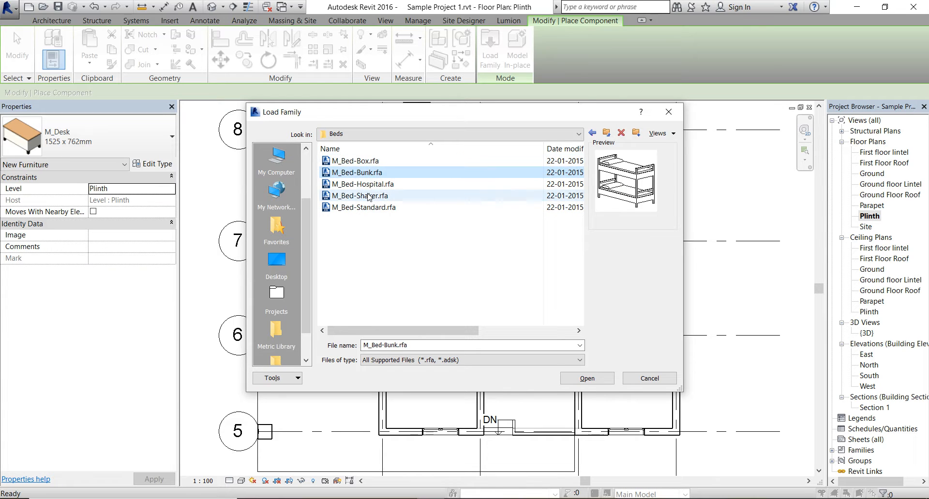
key("Down")
key("Down")
key("Down")
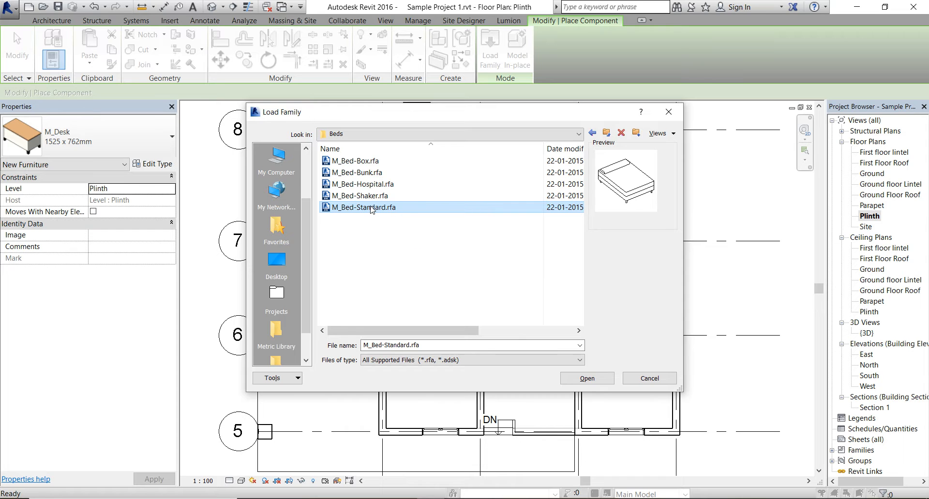
key("Return")
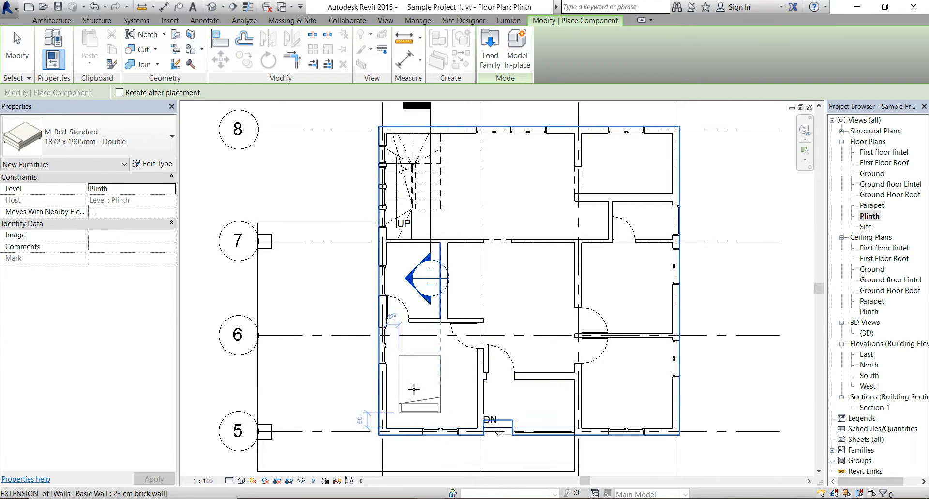
- Place a 1372 x 1905mm double bed in the lower-left corner of the plan's lower-left room, beside grid 5
key("space")
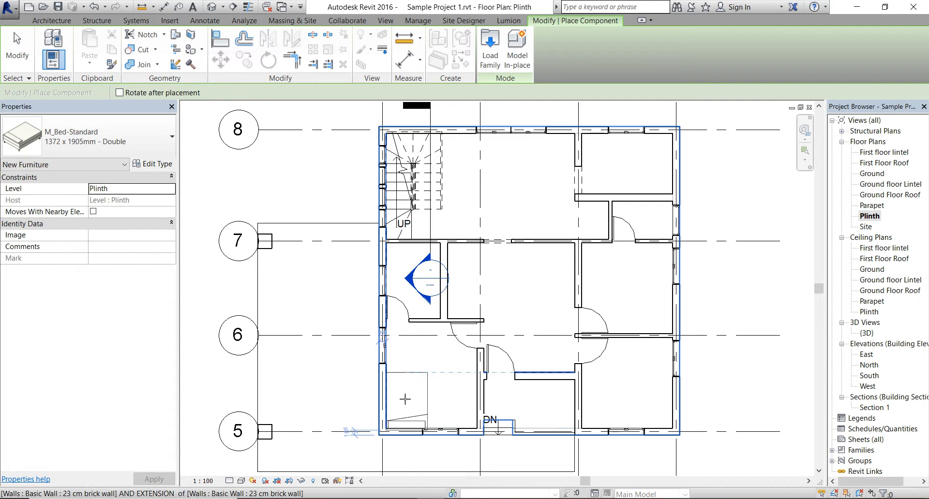
left_click(477, 360)
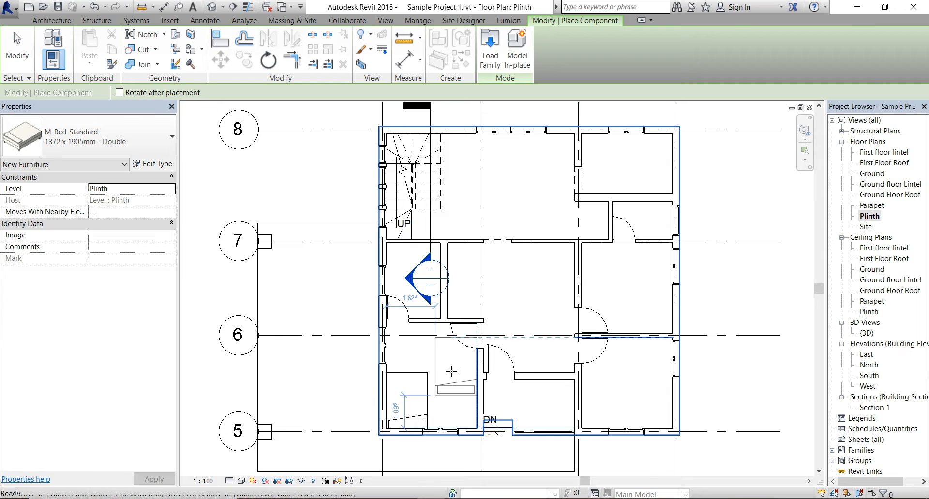
key("Escape")
key("Escape")
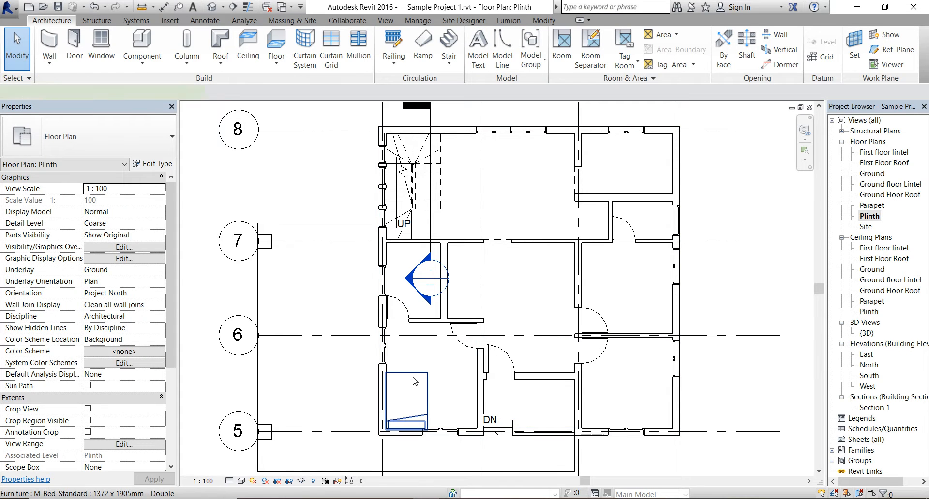
- Create a similar double bed in the lower-right corner of the right-hand room between grids 6 and 7
right_click(414, 381)
left_click(440, 220)
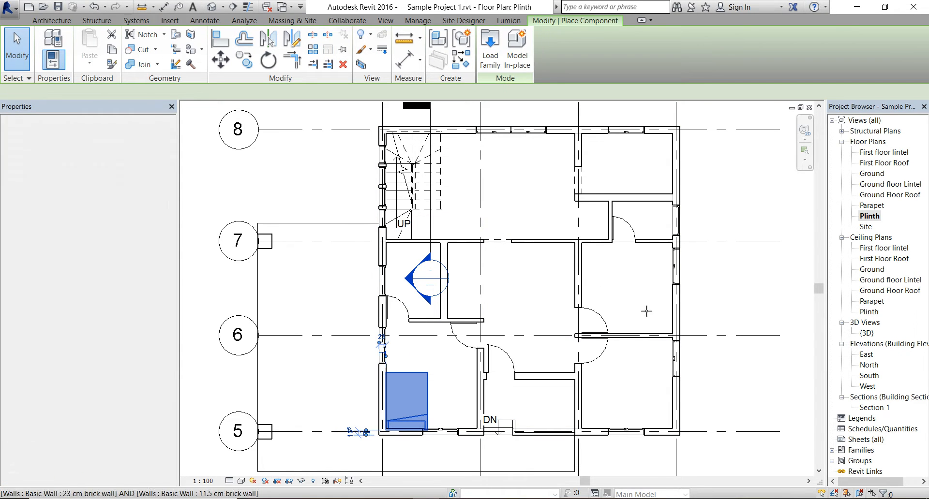
key("space")
key("space")
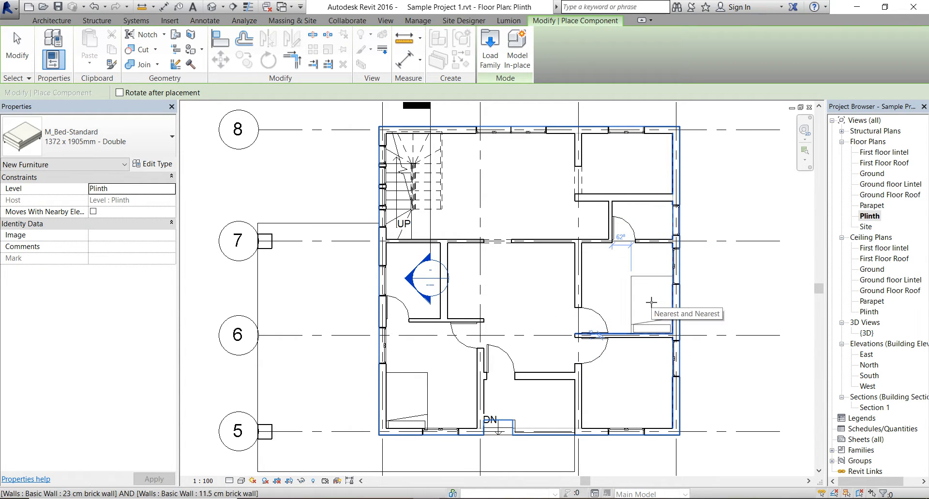
left_click(651, 302)
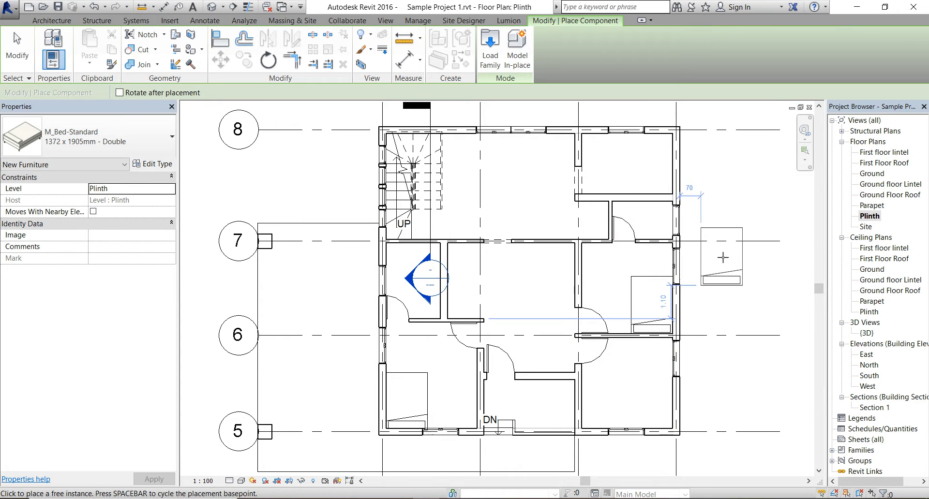
key("Escape")
key("Escape")
- Load the M_Sofa-Corbu family from the Furniture library's Seating folder
left_click(142, 42)
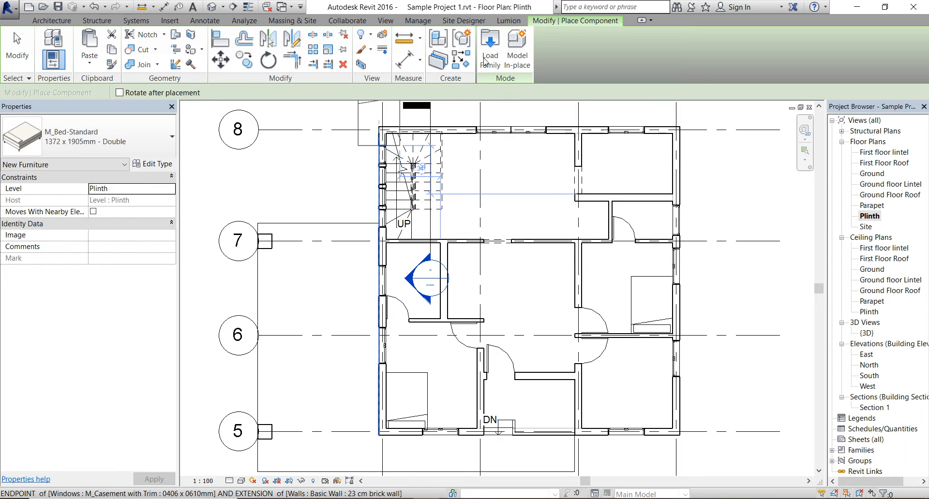
left_click(489, 58)
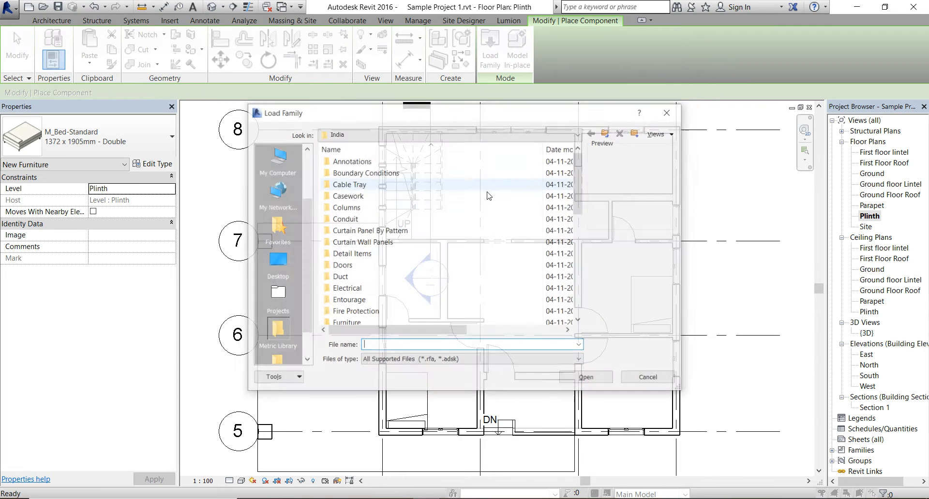
double_click(406, 311)
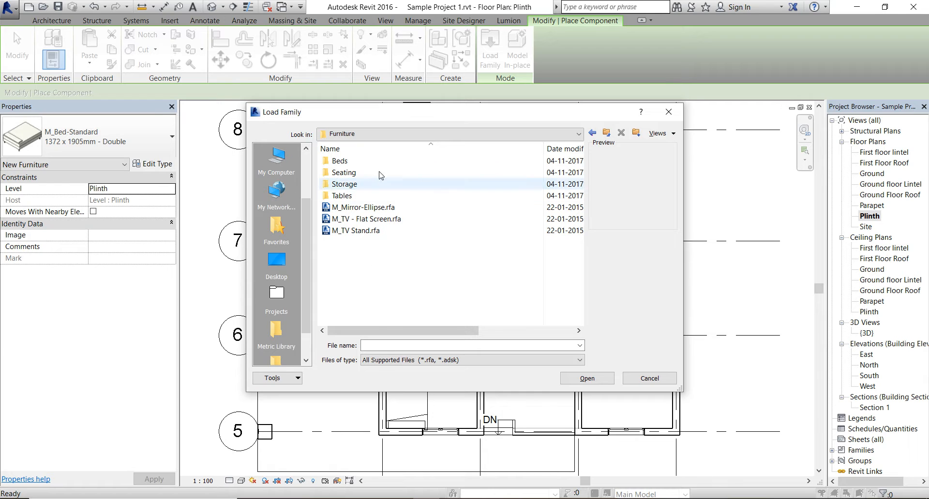
double_click(353, 173)
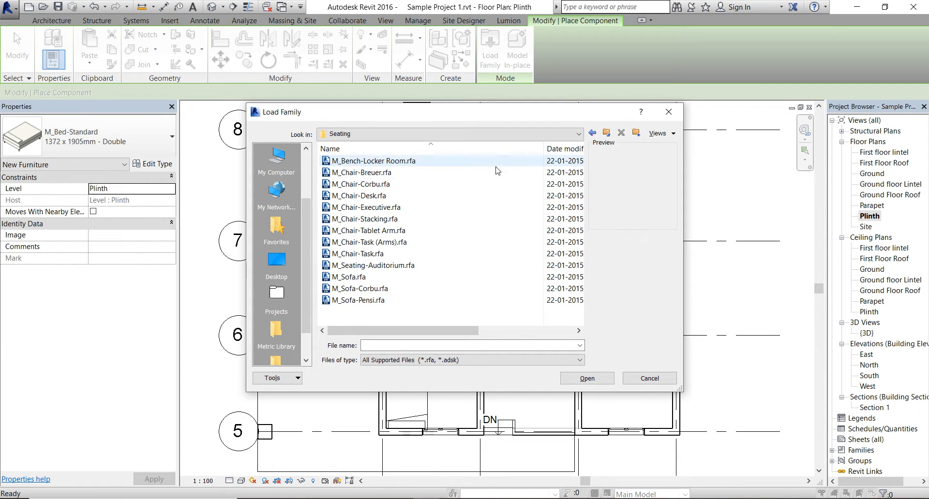
left_click(496, 161)
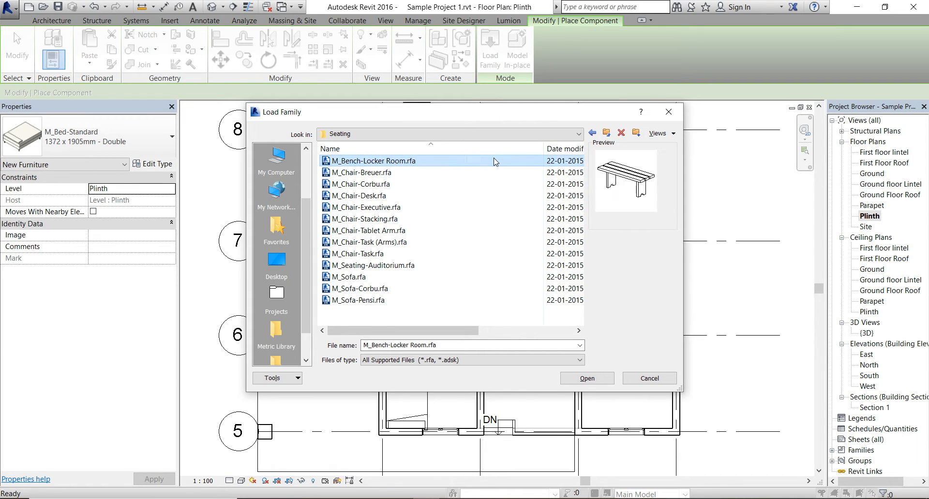
left_click(387, 289)
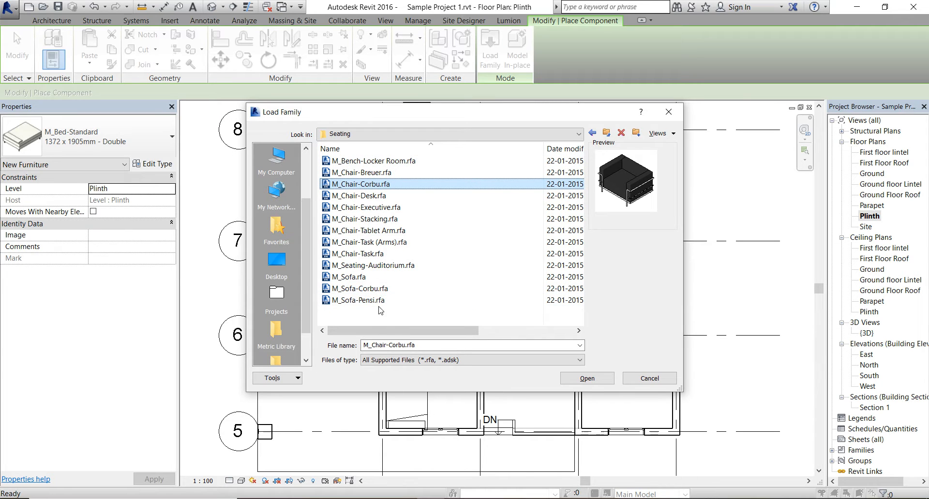
left_click(380, 301)
double_click(380, 301)
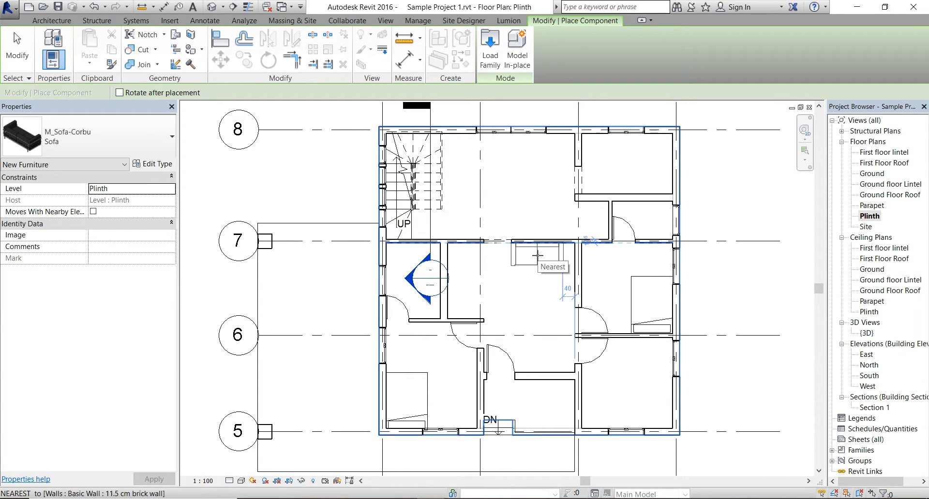
- Place the sofa in the central room with its back against the wall on grid 7
left_click(537, 255)
key("Escape")
key("Escape")
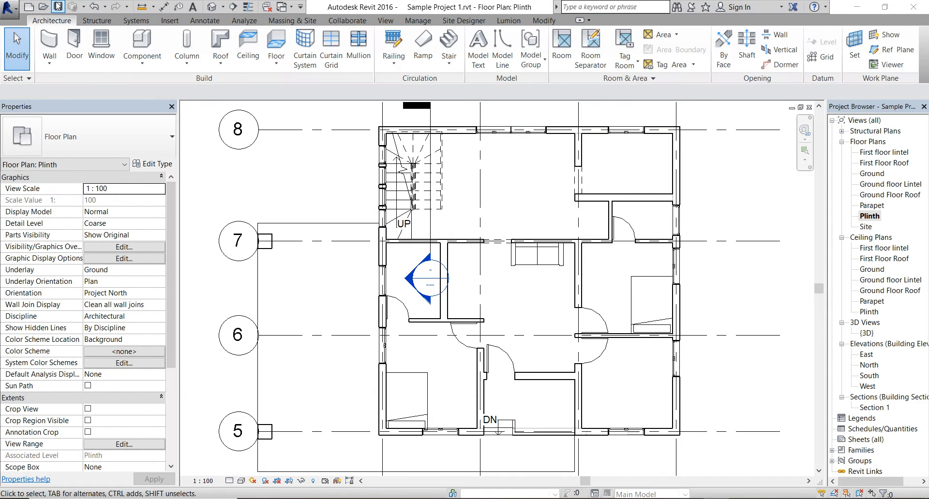
- Load the M_Table-Night Stand family from the Furniture library's Tables folder and place one beside each bed
left_click(144, 39)
left_click(490, 48)
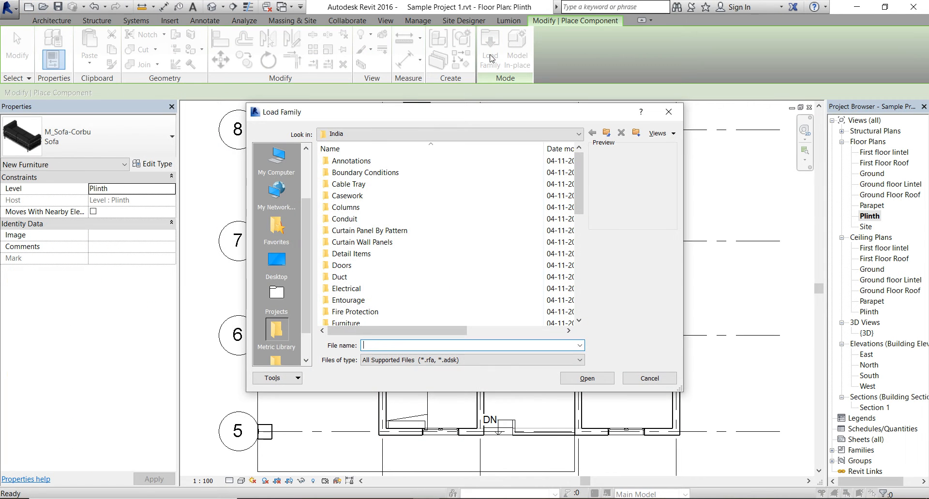
double_click(407, 322)
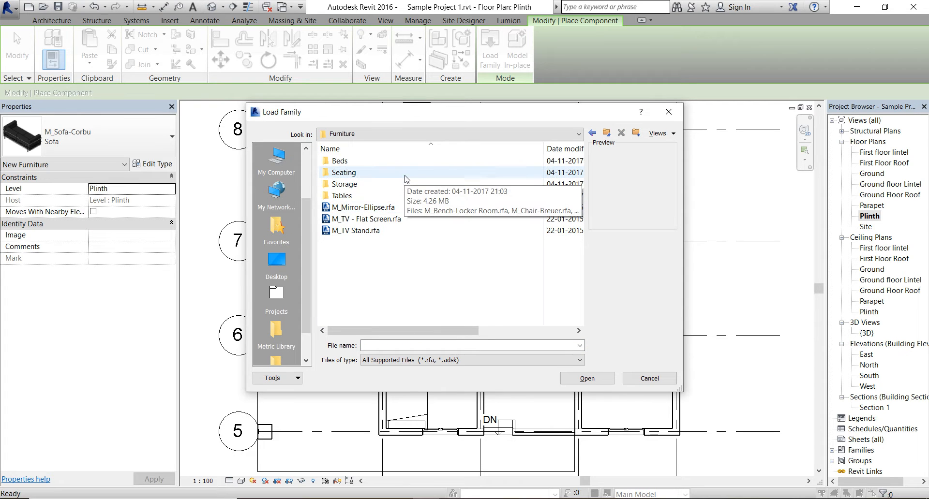
double_click(342, 196)
left_click(368, 173)
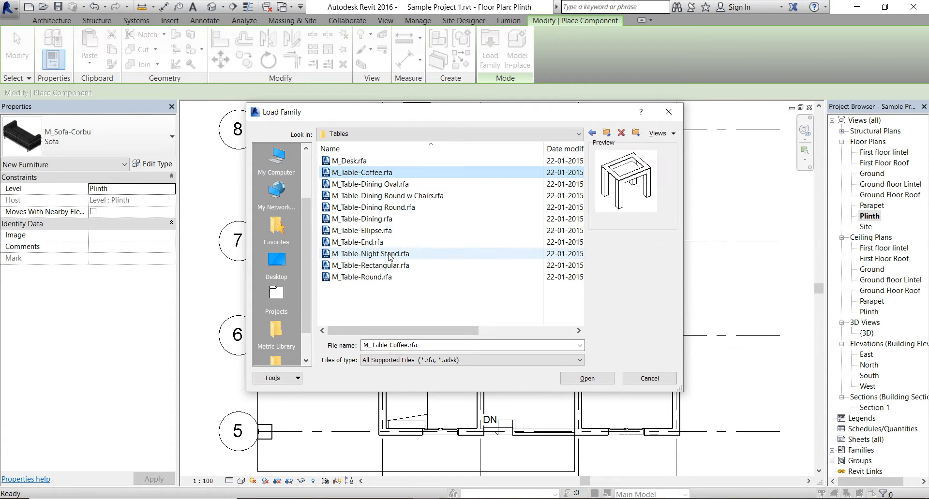
left_click(389, 254)
double_click(390, 254)
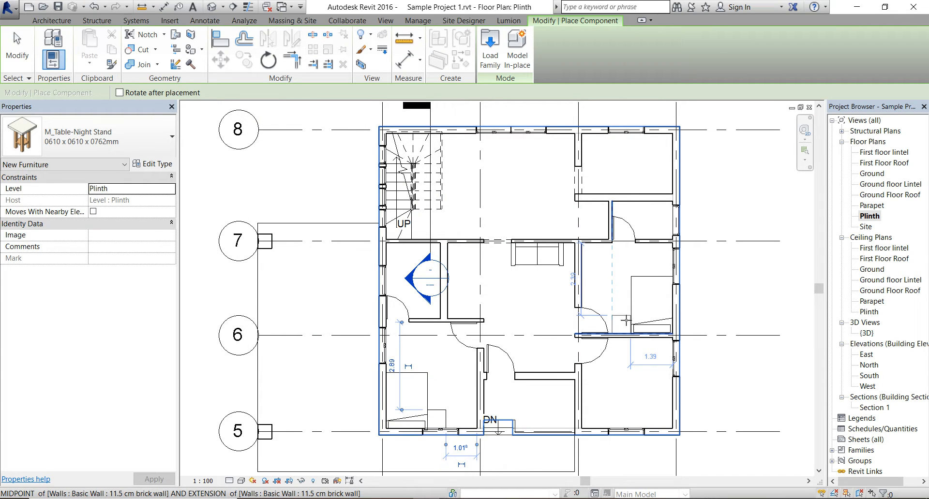
- Load the M_Table-Coffee family from the Furniture library's Tables folder and place the table in front of the sofa
left_click(484, 63)
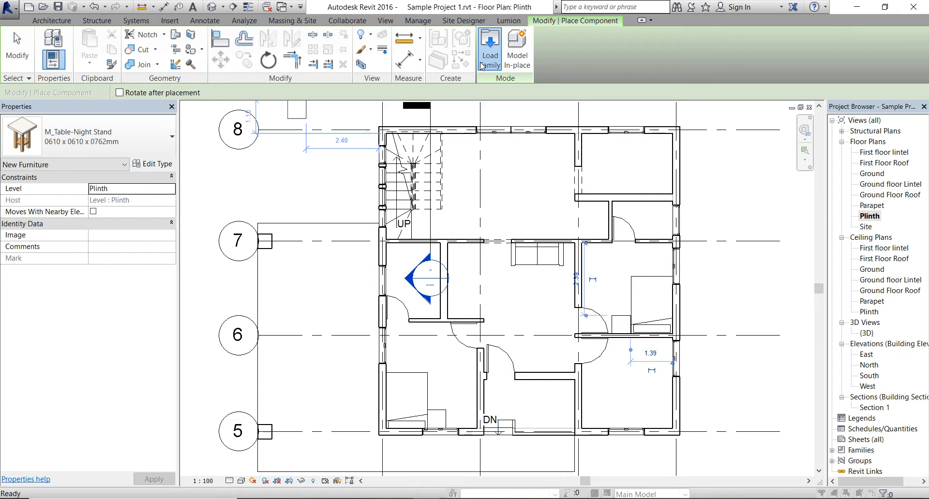
double_click(382, 312)
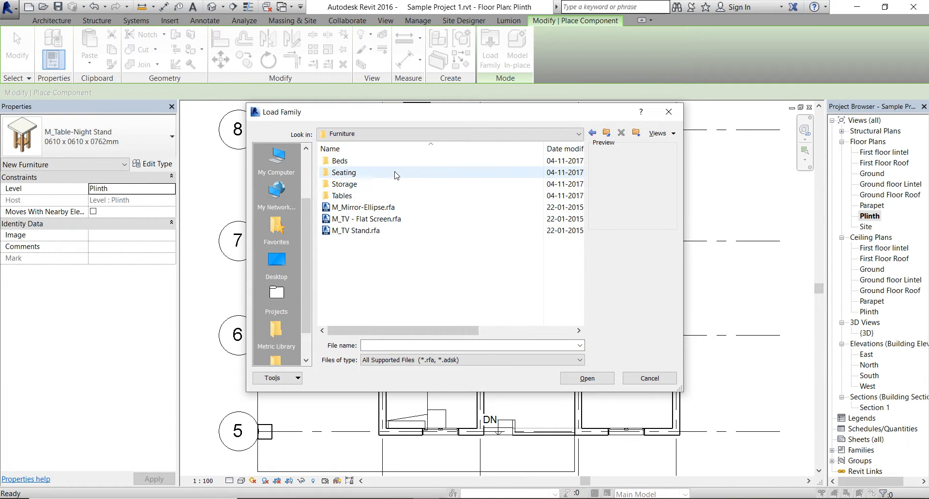
double_click(382, 195)
left_click(383, 174)
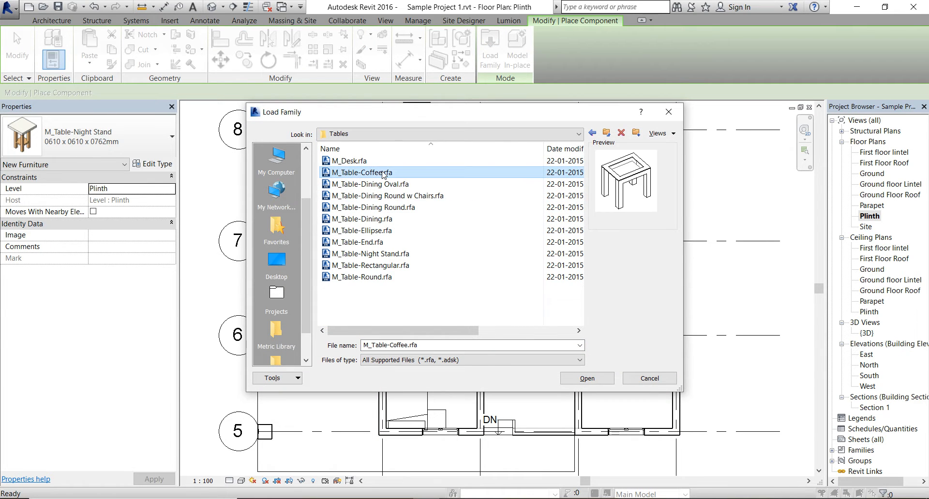
double_click(383, 173)
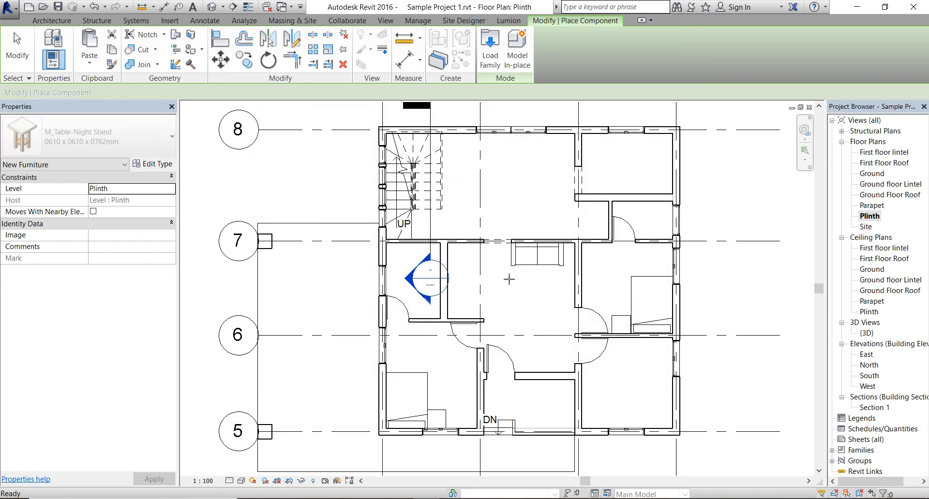
- Load the M_Table-Rectangular family and place an 1830 x 0762mm table in the room beside the staircase
left_click(490, 46)
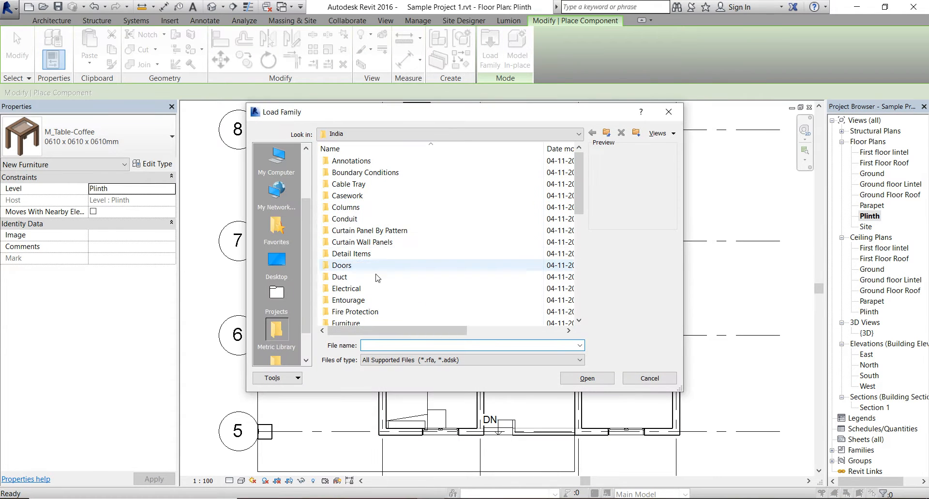
scroll(364, 286, "down", 1)
double_click(364, 289)
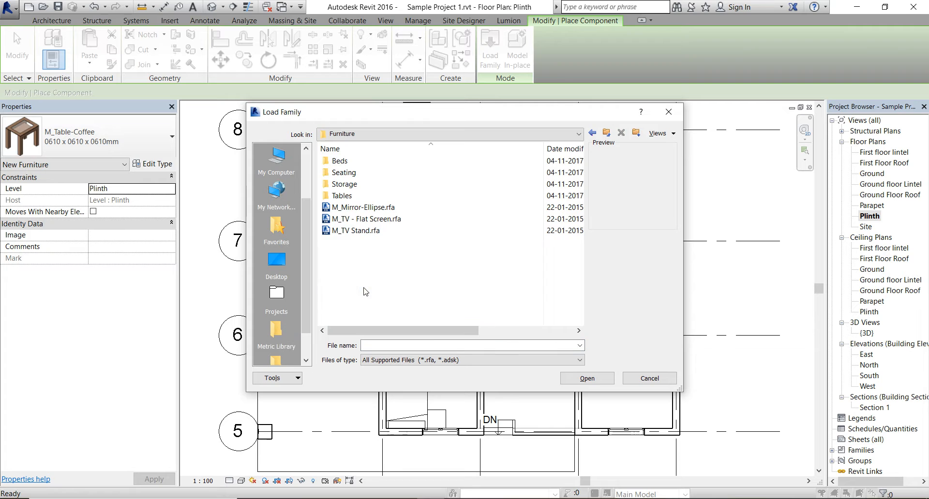
double_click(348, 195)
left_click(376, 266)
double_click(376, 265)
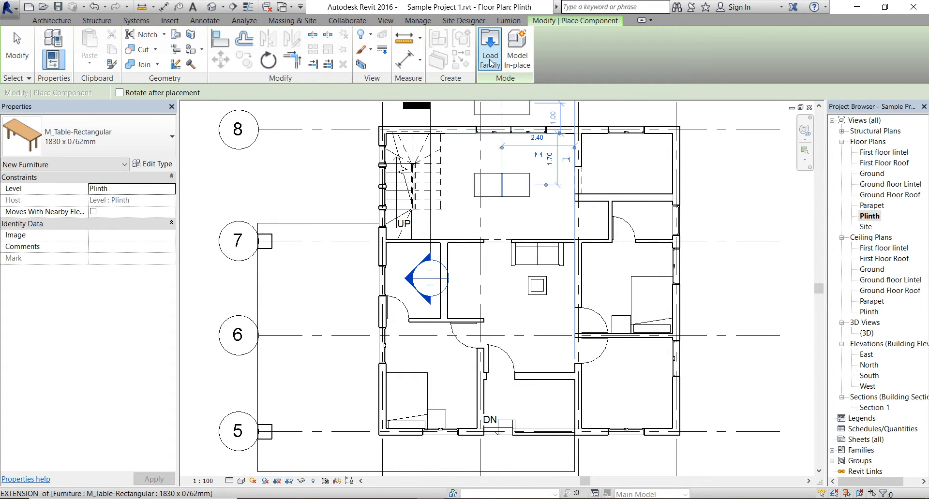
- Load the M_Chair-Breuer family from the Furniture library's Seating folder and place three chairs along the upper side of the rectangular table
left_click(490, 62)
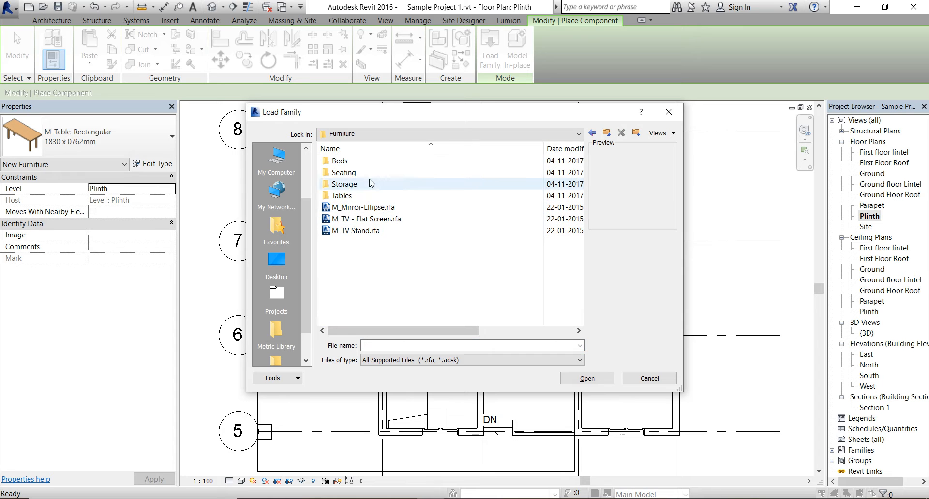
double_click(366, 173)
left_click(401, 173)
double_click(400, 173)
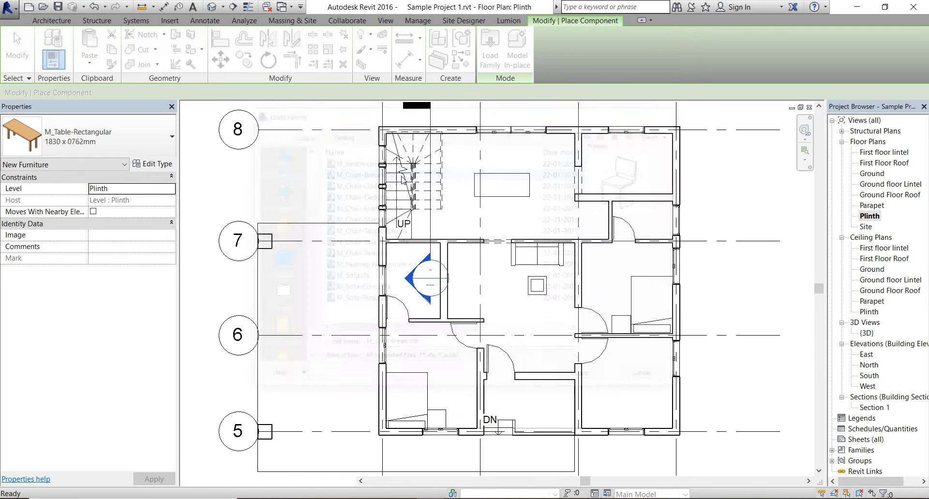
left_click(483, 168)
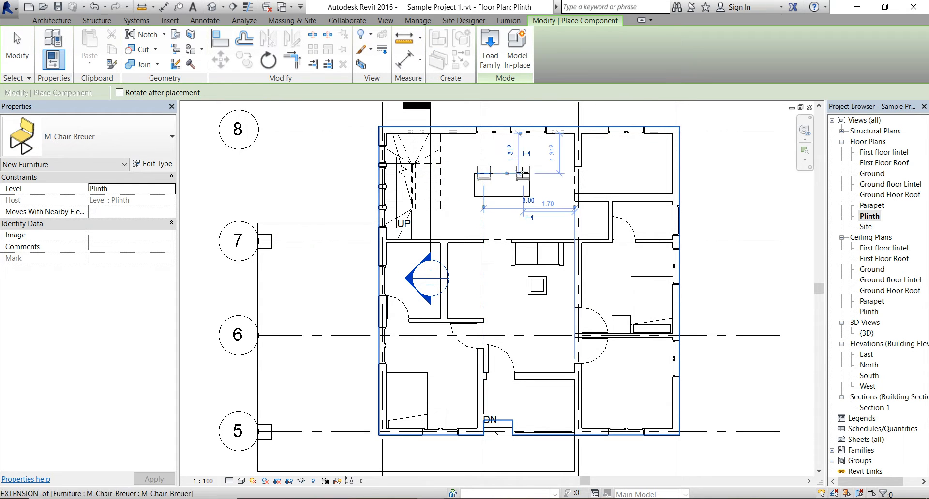
left_click(523, 173)
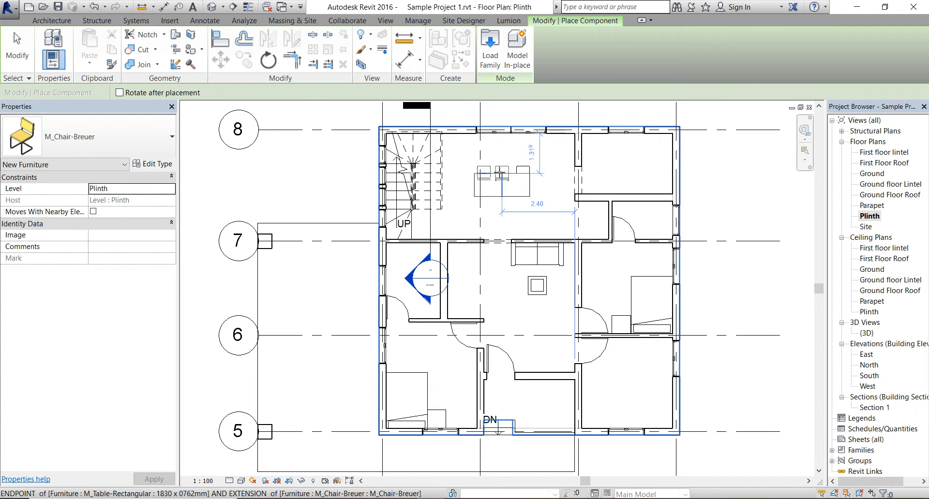
left_click(501, 173)
key("Escape")
key("Escape")
- Mirror a copy of the three chairs about the rectangular table's lengthwise centreline to the table's opposite side
scroll(498, 172, "up", 2)
left_click_drag(478, 160, 482, 163)
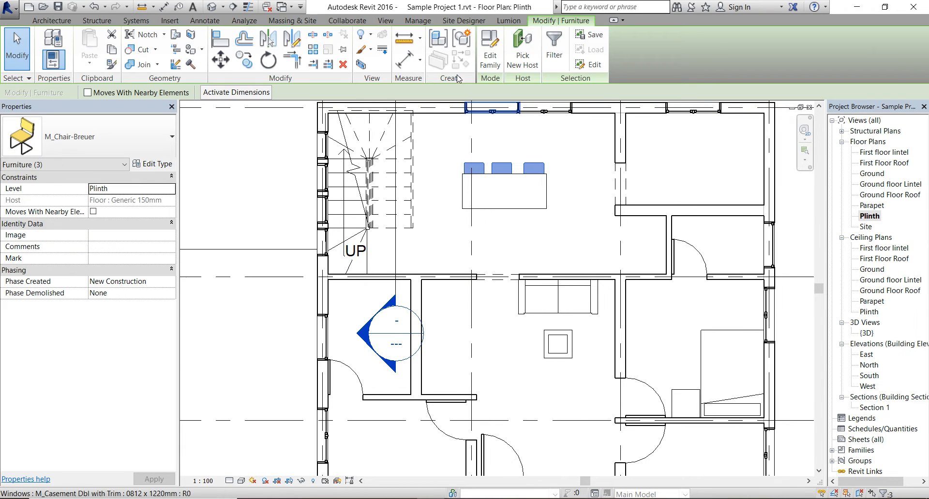
left_click(299, 43)
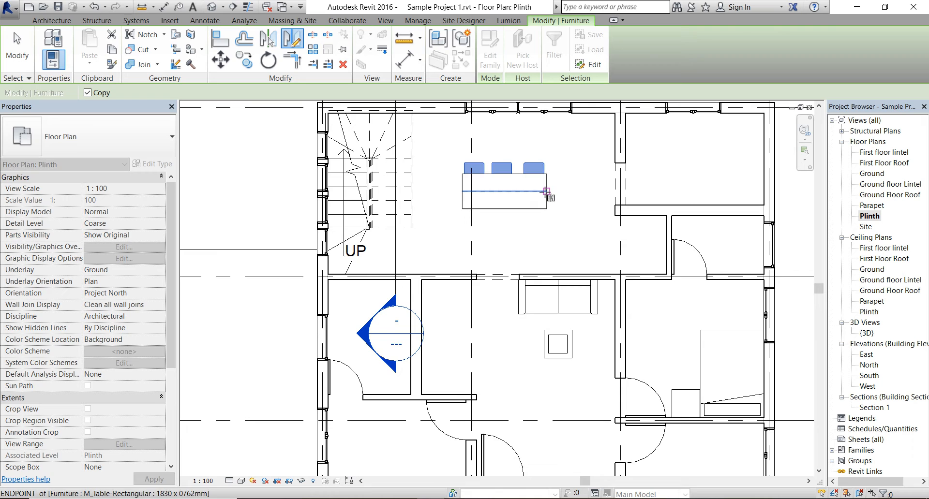
left_click(585, 192)
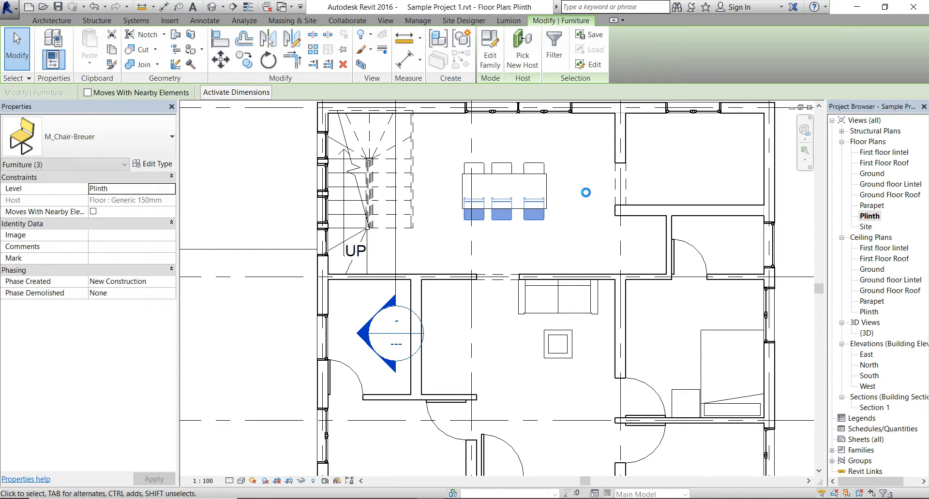
scroll(503, 174, "down", 3)
key("Escape")
- Create three similar M_Chair-Breuer chairs in a row along the inner wall of the entrance area beside the DN steps
right_click(504, 173)
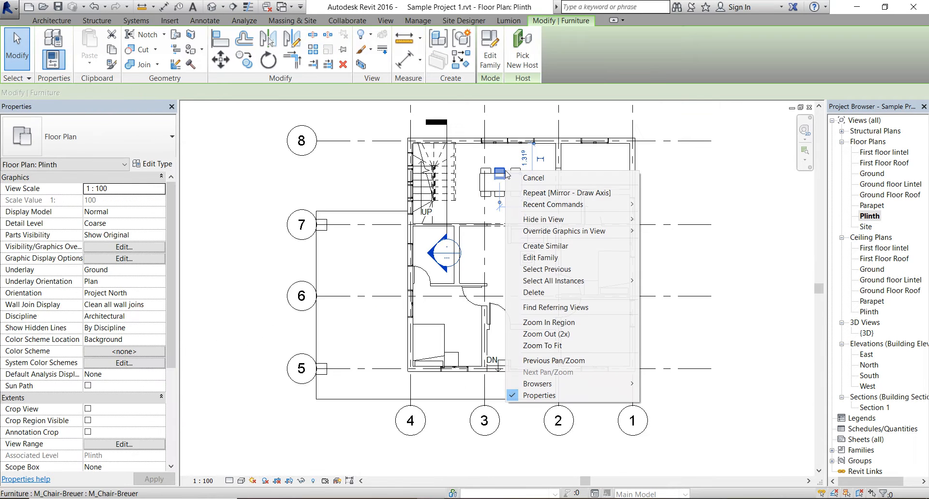
left_click(545, 246)
scroll(531, 360, "up", 2)
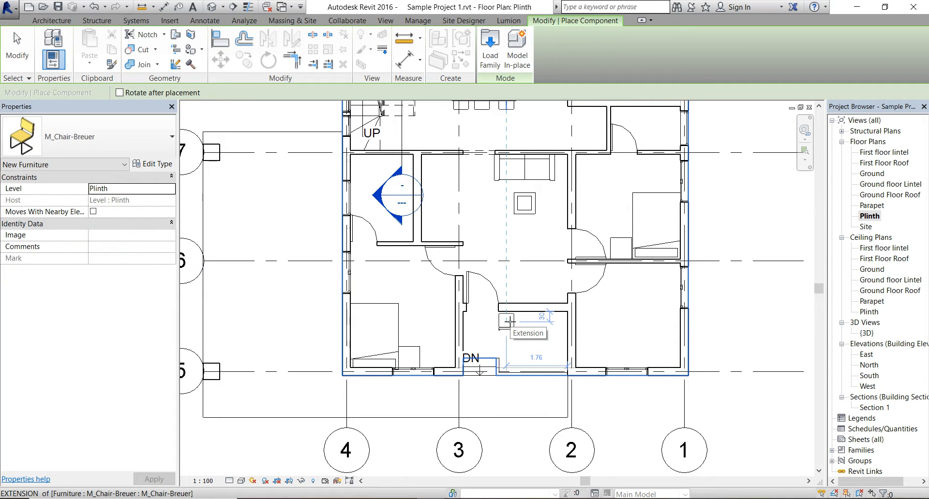
left_click(508, 322)
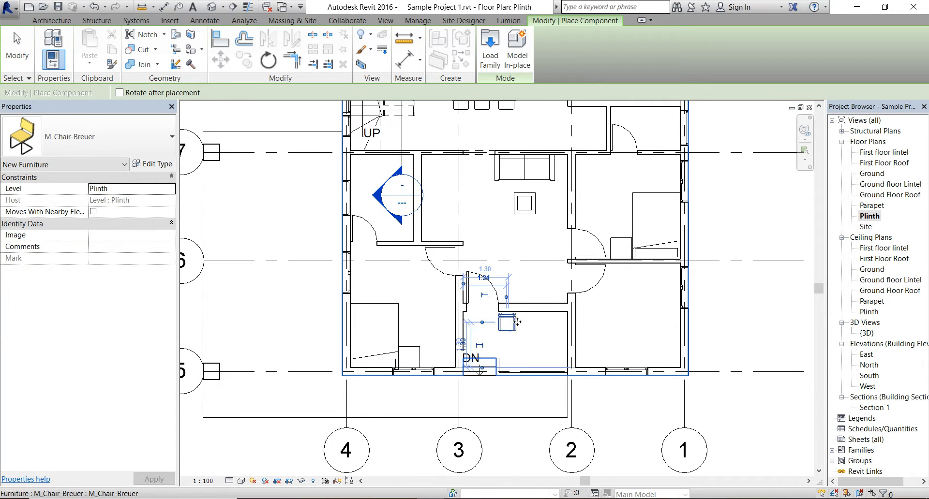
left_click(525, 321)
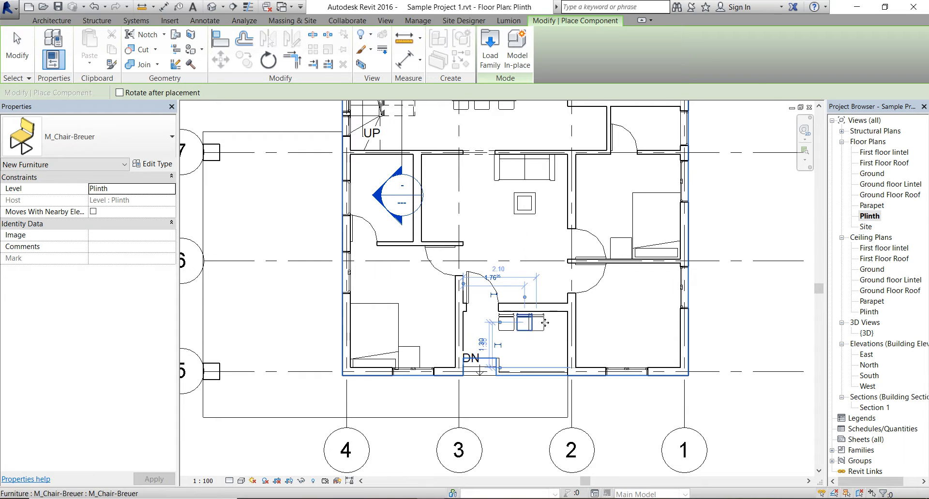
left_click(542, 325)
key("Escape")
key("Escape")
middle_click_drag(524, 145, 524, 285)
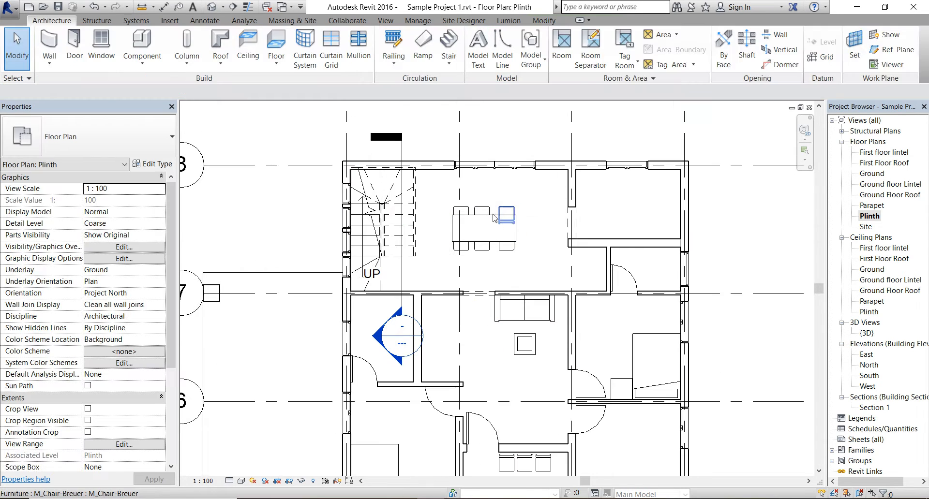
- Turn each of the six chairs around the rectangular table so that it faces the table
left_click(483, 212)
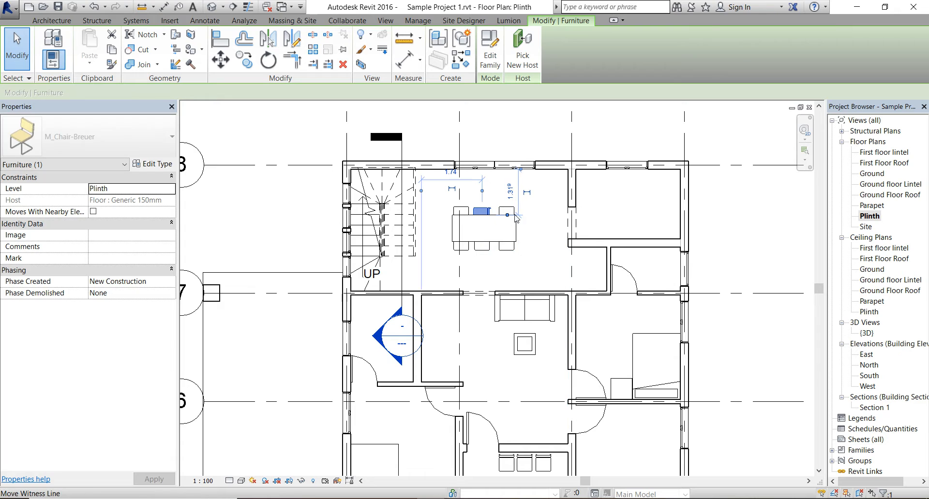
left_click(503, 212)
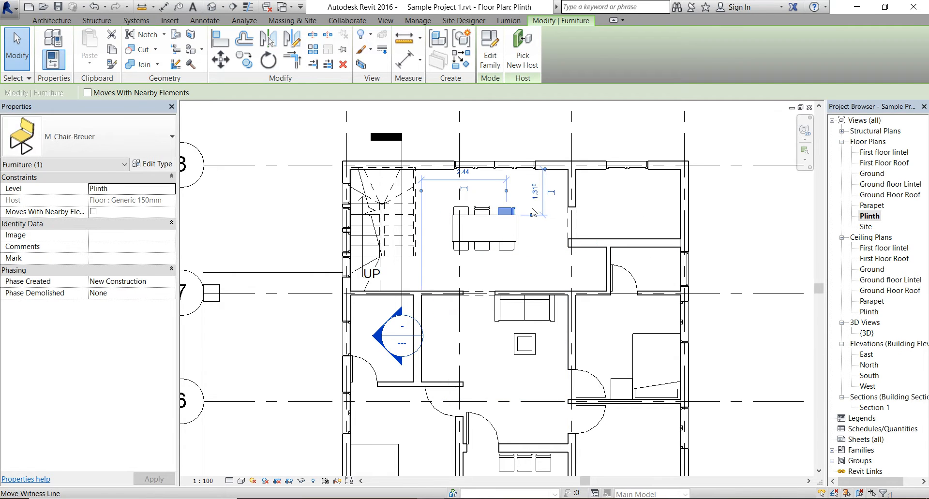
left_click(482, 213)
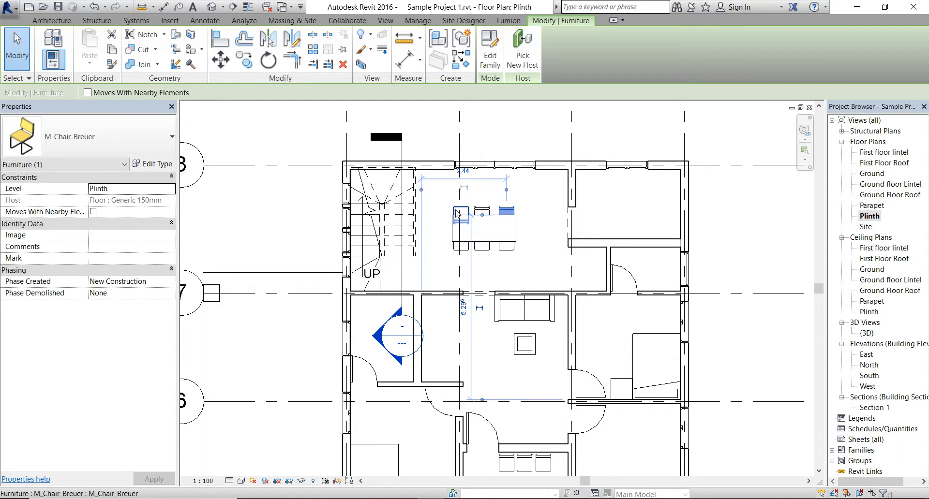
left_click(454, 213)
left_click(504, 250)
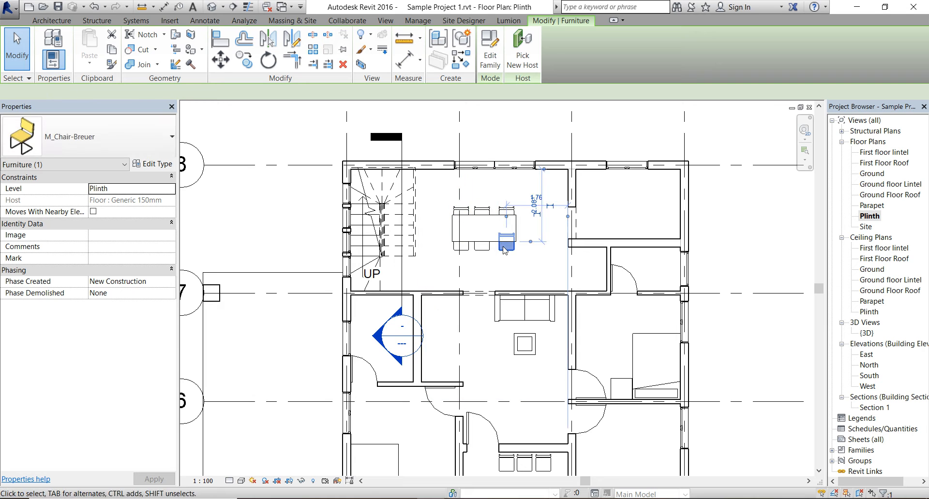
left_click(487, 257)
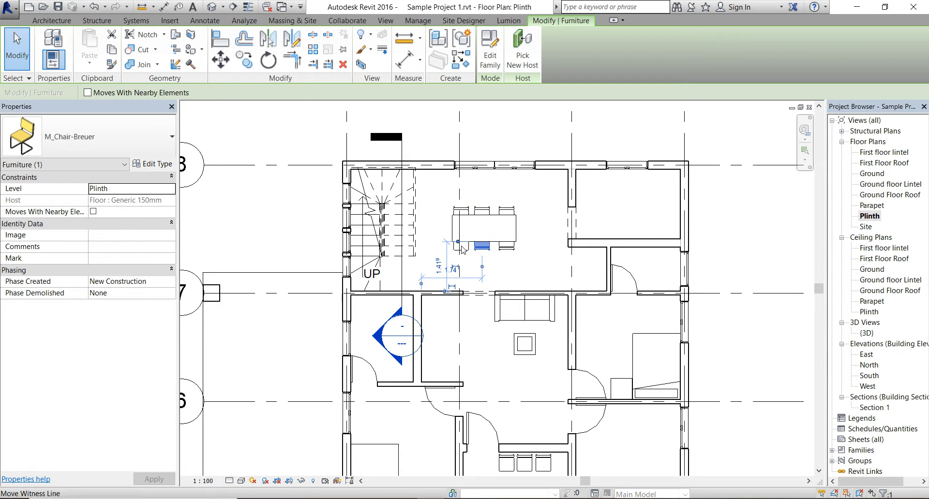
left_click(462, 247)
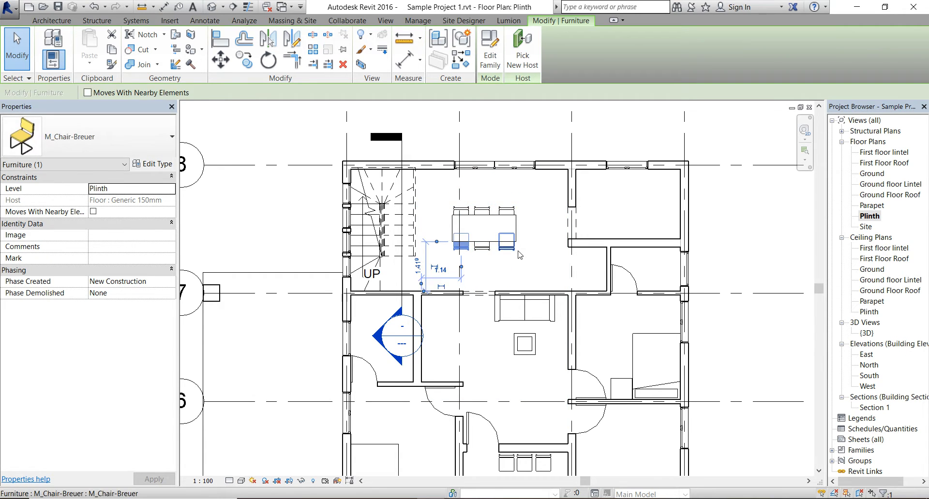
scroll(551, 236, "down", 2)
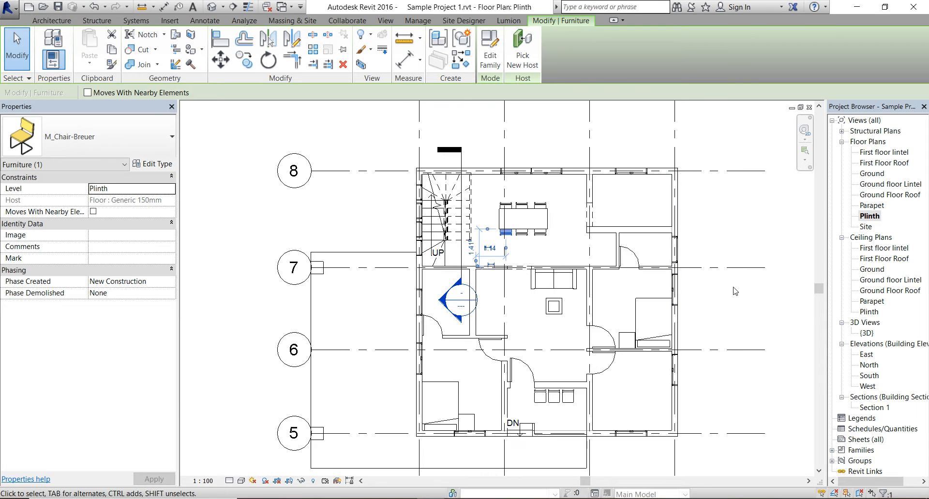
middle_click_drag(740, 278, 707, 297)
key("Escape")
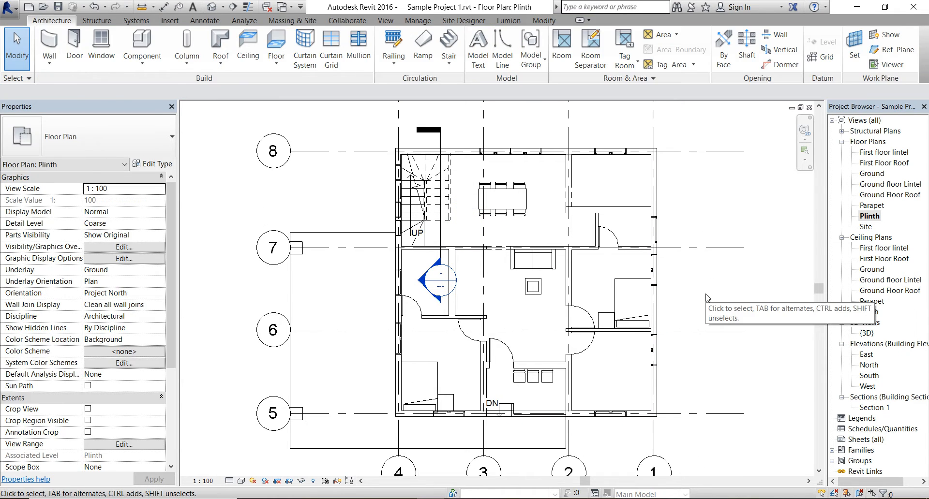
- Place an M_Desk 1525 x 762mm in the room between grids 1 and 2 and grids 5 and 6, against the grid 1 wall
key("c")
key("m")
left_click(172, 136)
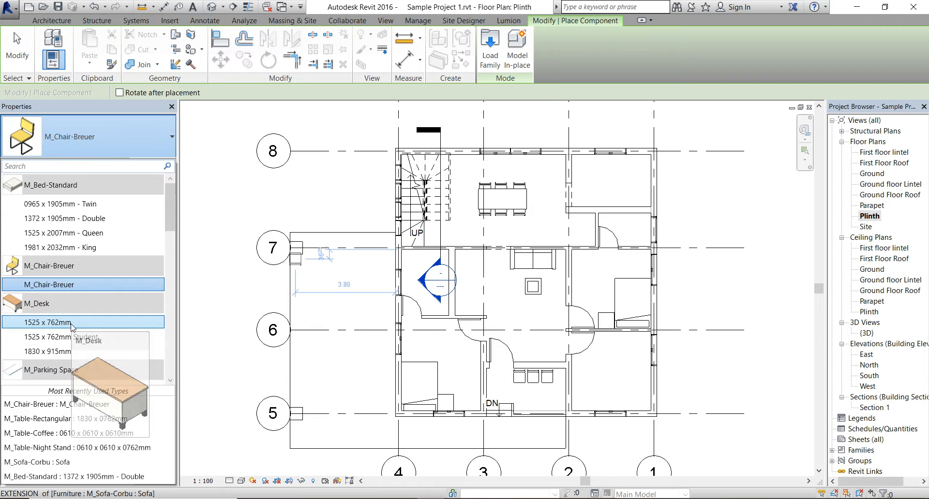
left_click(71, 326)
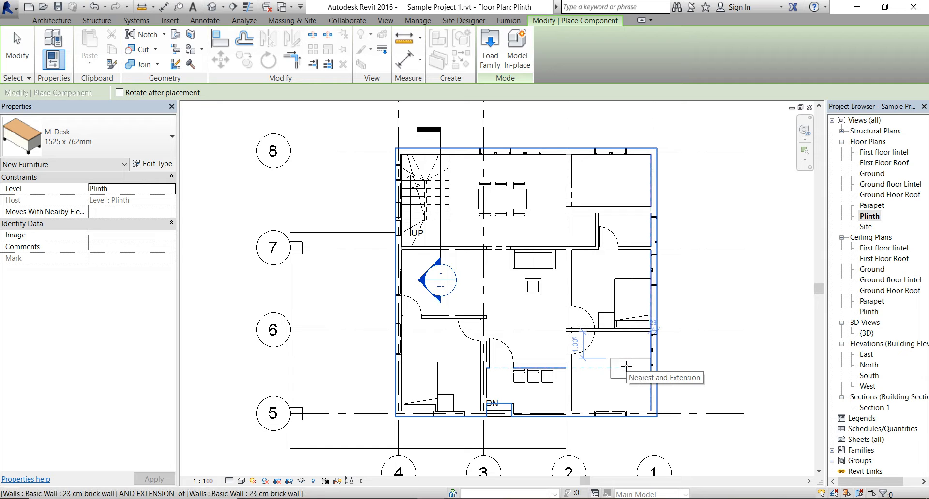
left_click(626, 366)
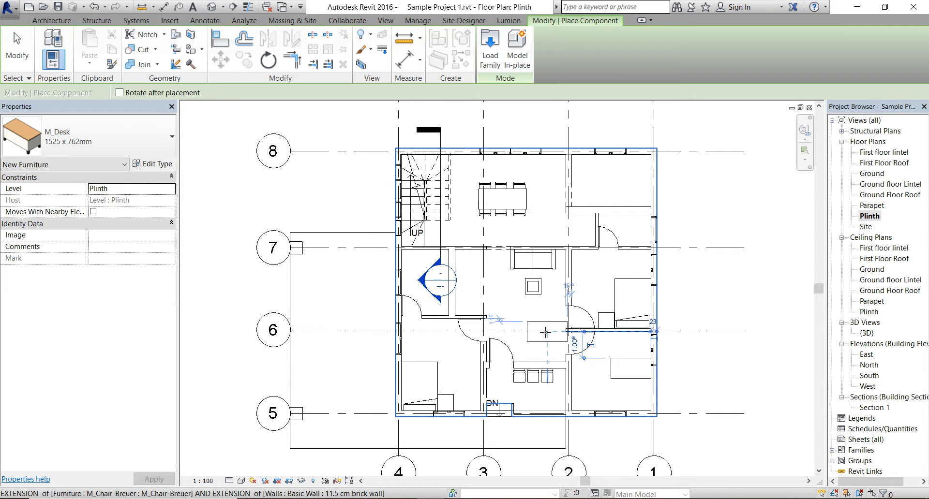
key("Escape")
key("Escape")
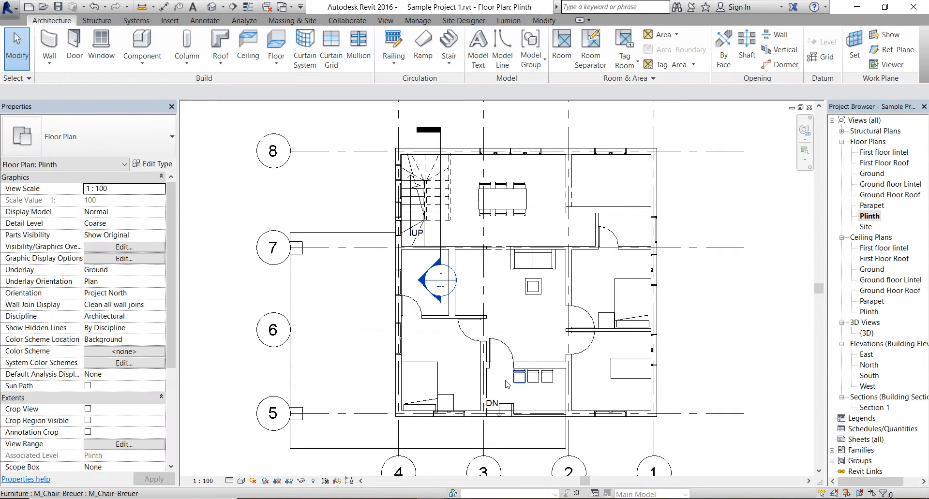
- Create a similar M_Chair-Breuer chair and place it in front of the desk
left_click(547, 385)
right_click(547, 383)
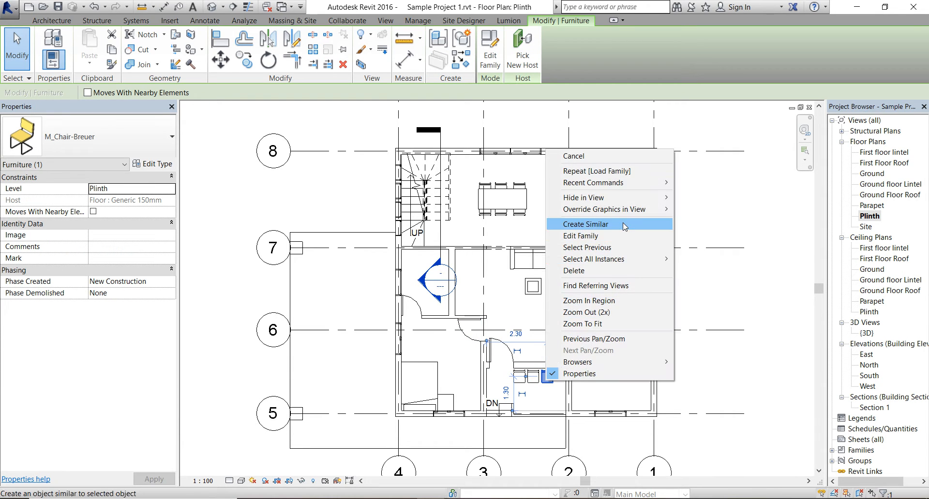
left_click(585, 224)
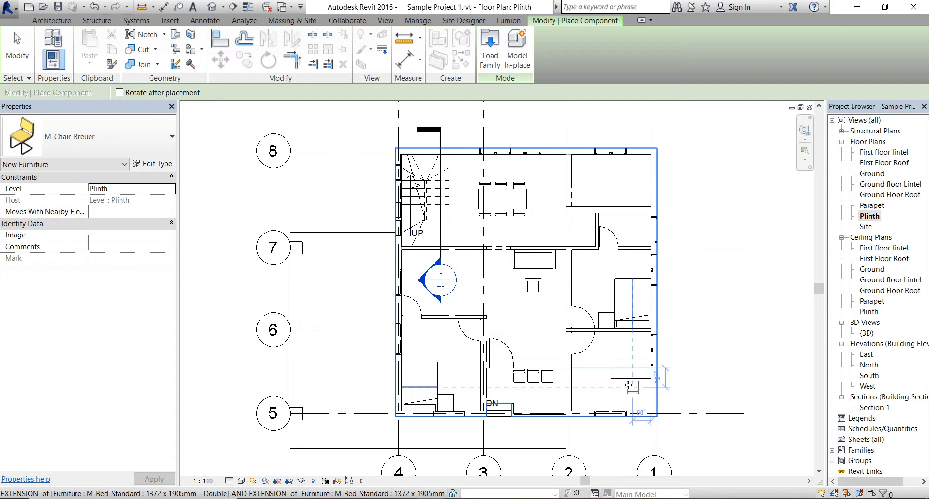
key("Escape")
key("Escape")
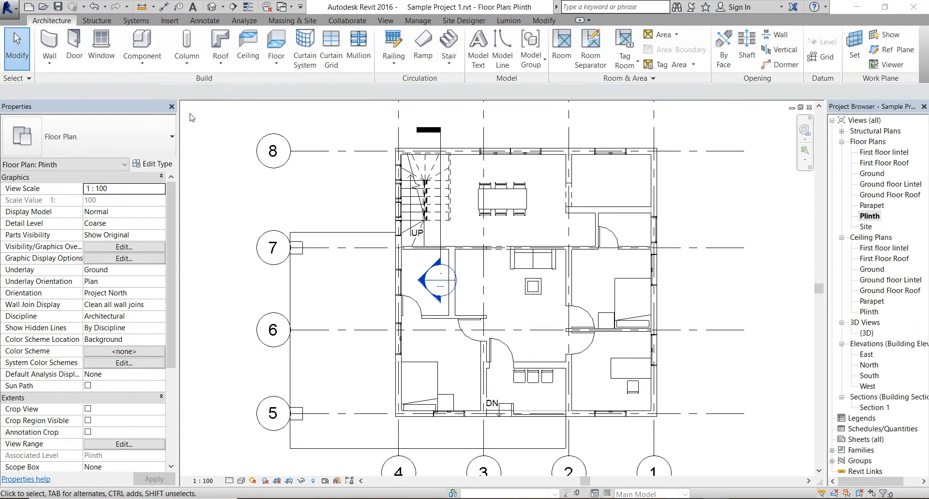
- Load the M_Shelving family from the Storage folder and place two 0915 x 0254 x 1830mm units along the desk room's grid 2 wall
left_click(142, 43)
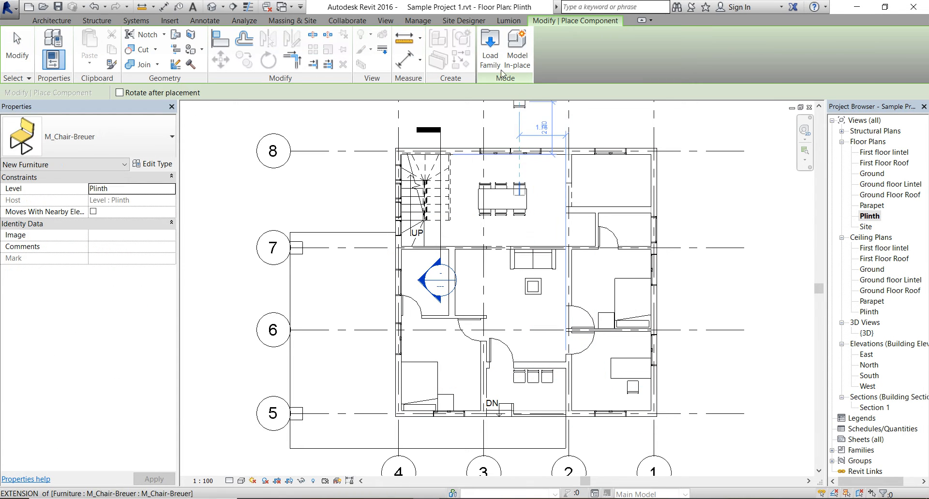
left_click(490, 49)
double_click(348, 275)
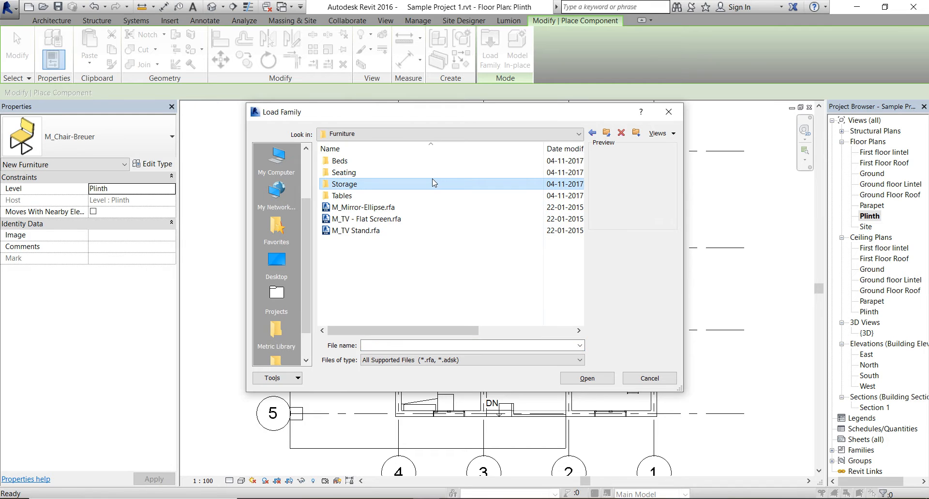
double_click(344, 184)
left_click(361, 242)
double_click(360, 242)
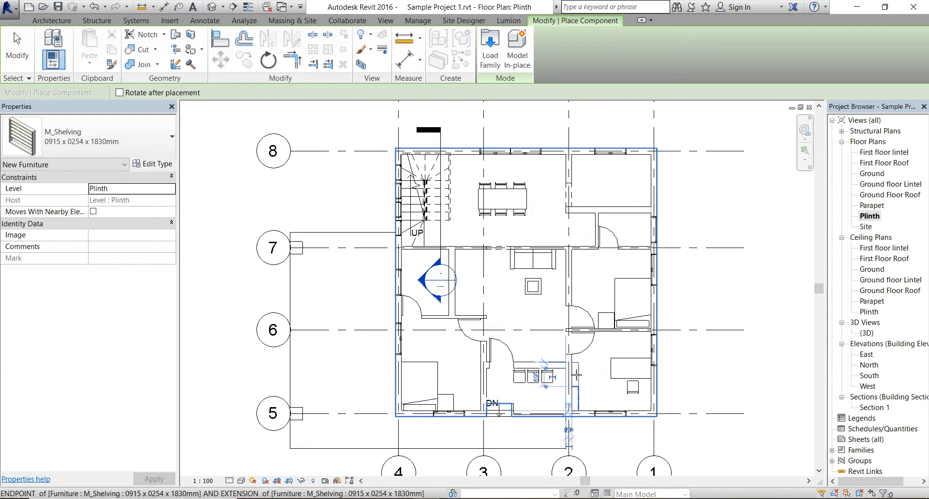
scroll(466, 386, "up", 2)
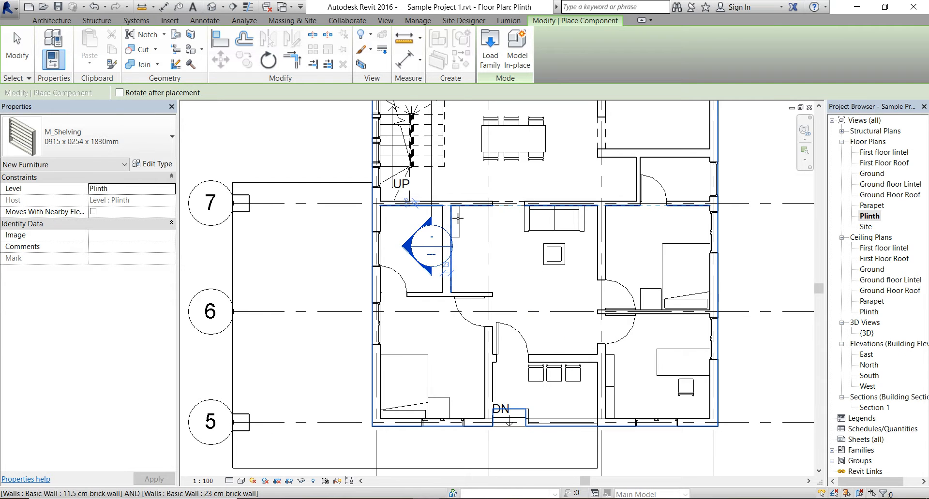
- Place two more 0915 x 0254 x 1830mm shelving units end to end along the central room's partition wall opposite grid 2
left_click(457, 219)
scroll(458, 253, "up", 3)
left_click(458, 247)
key("Escape")
key("Escape")
scroll(477, 260, "down", 4)
- Load the M_Dresser family from the Storage folder and place a 1220 x 1830 x 0610mm dresser in each of the two bedrooms
left_click(143, 38)
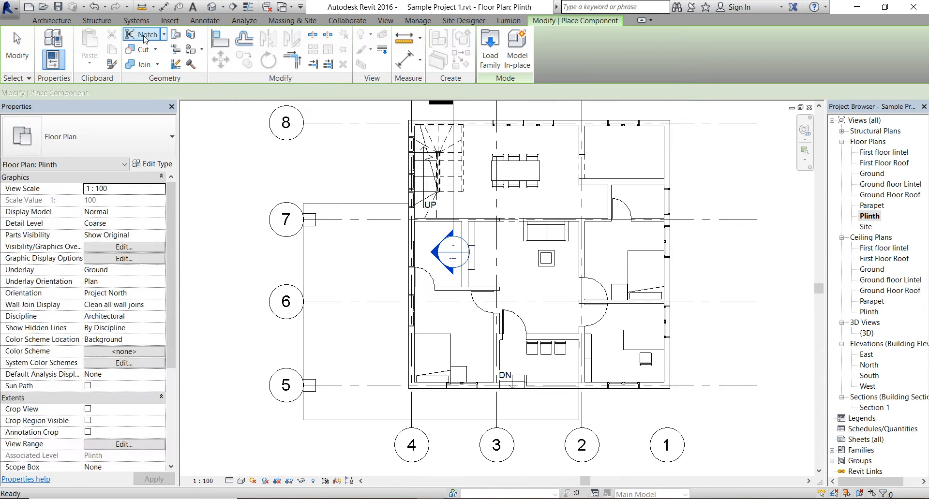
left_click(490, 48)
double_click(382, 315)
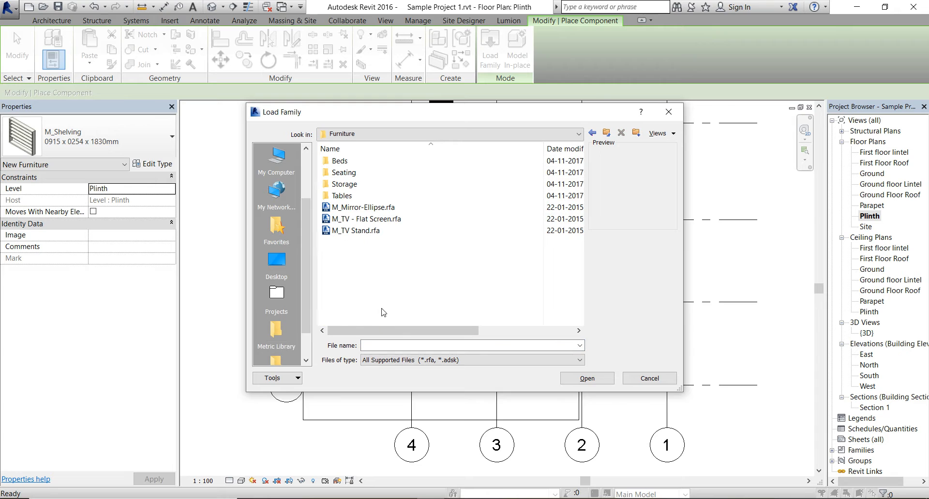
double_click(377, 184)
double_click(377, 218)
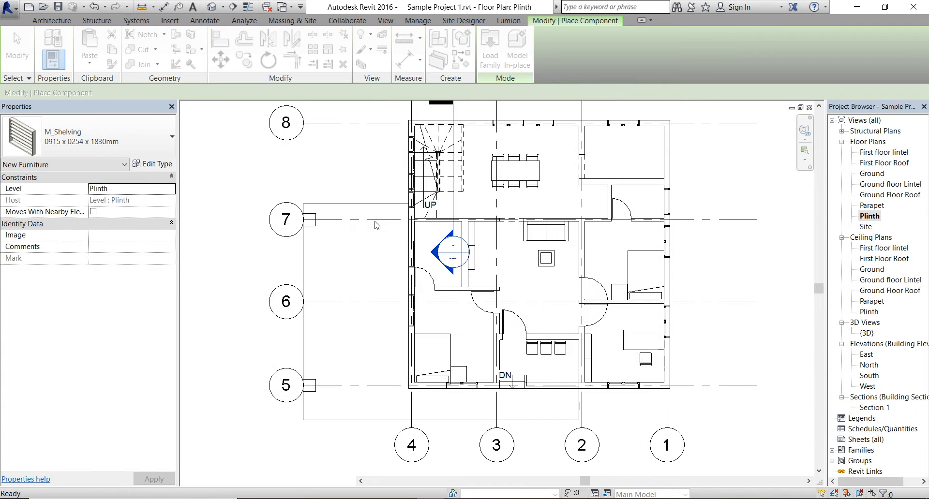
scroll(489, 365, "up", 2)
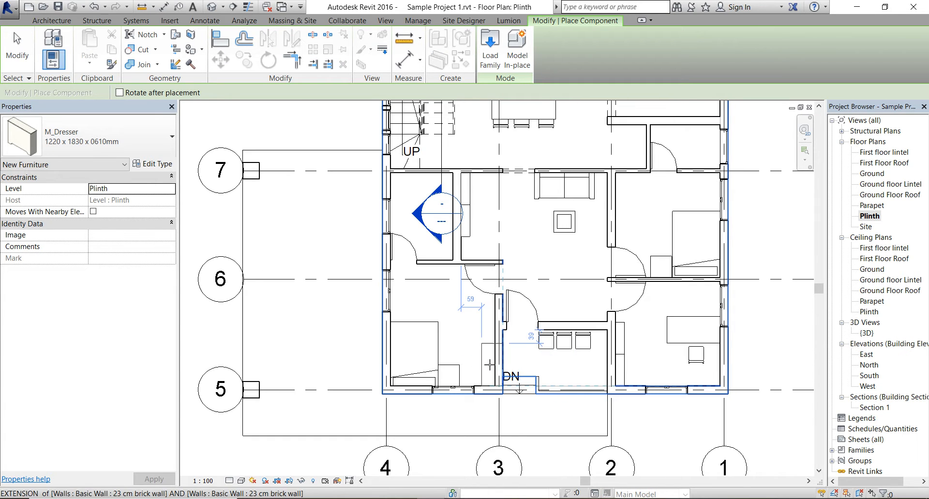
left_click(480, 360)
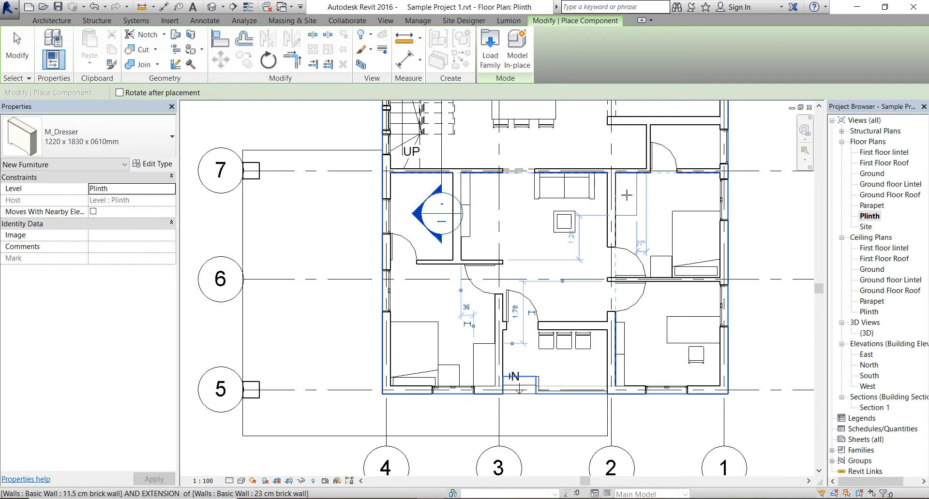
key("Escape")
- Place a similar M_Desk beside the dresser along the grid 3 wall, using the 1525 x 762mm Student type
left_click(678, 328)
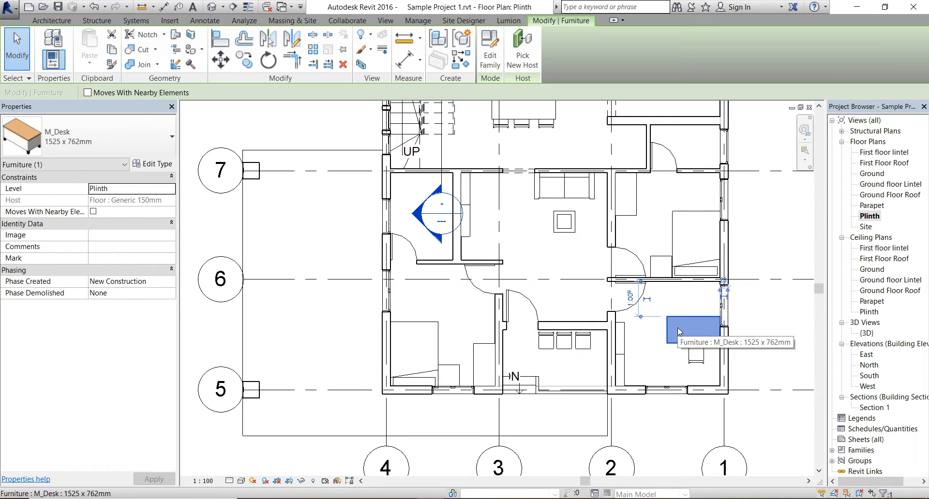
right_click(677, 327)
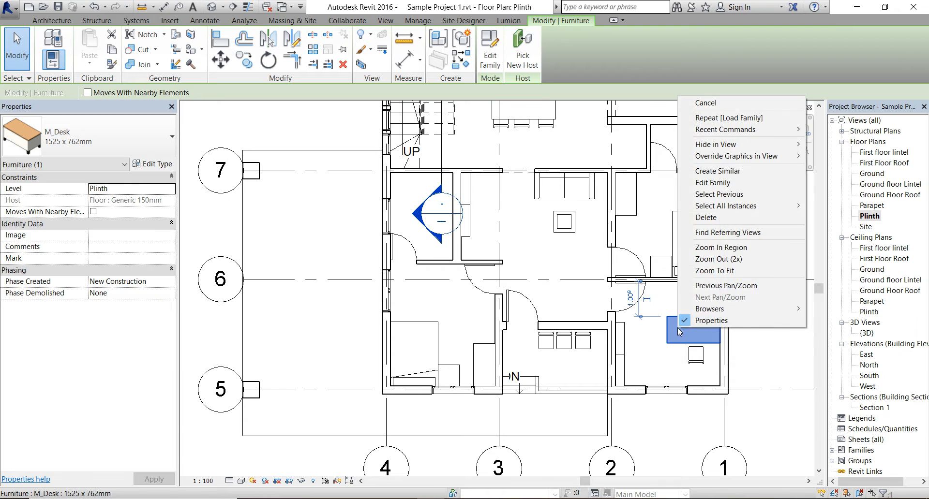
left_click(756, 176)
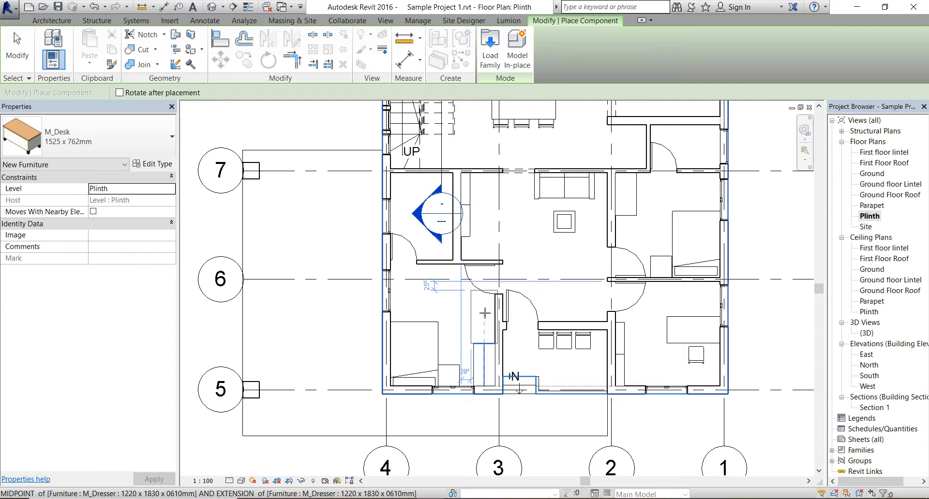
left_click(479, 313)
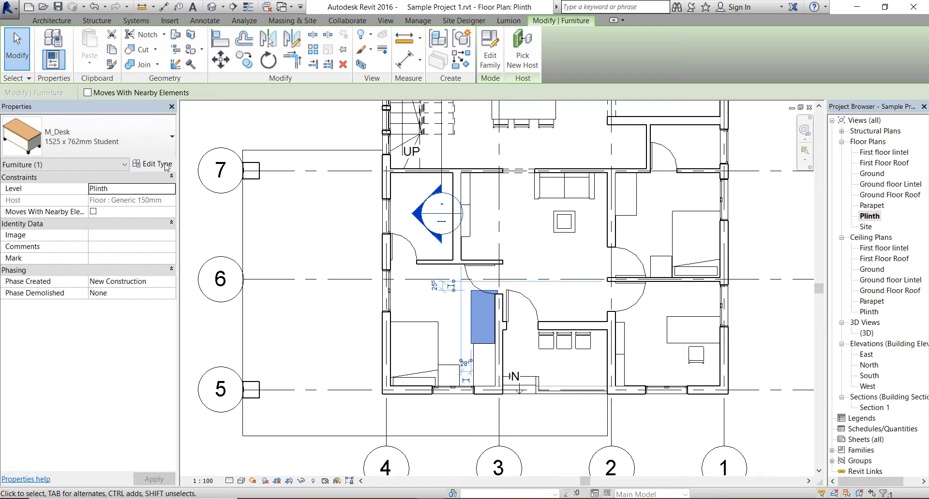
- Set the student desk type's depth to 0.6, height to 0.75 and width to 1.4
left_click(166, 165)
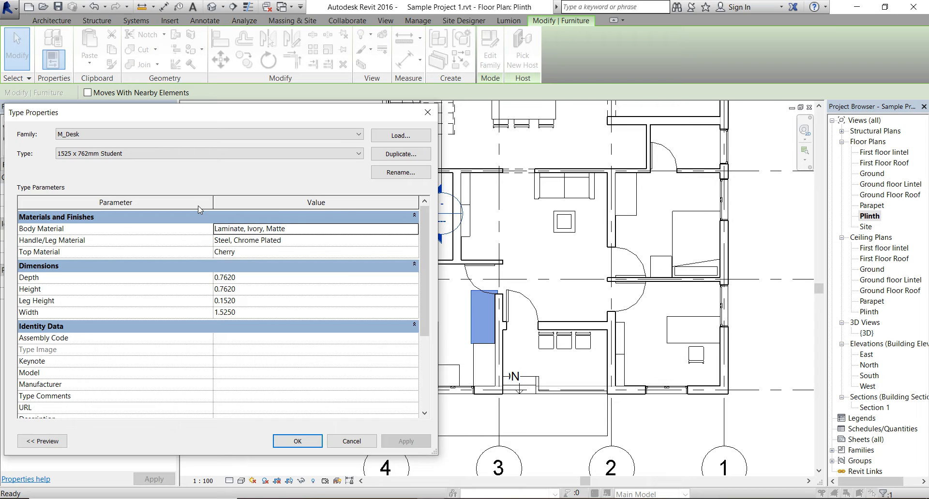
left_click(260, 281)
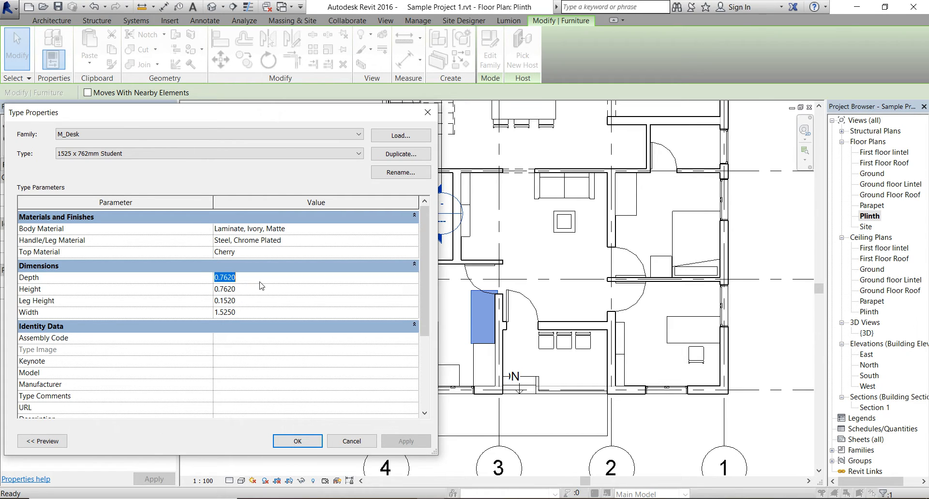
type(".6")
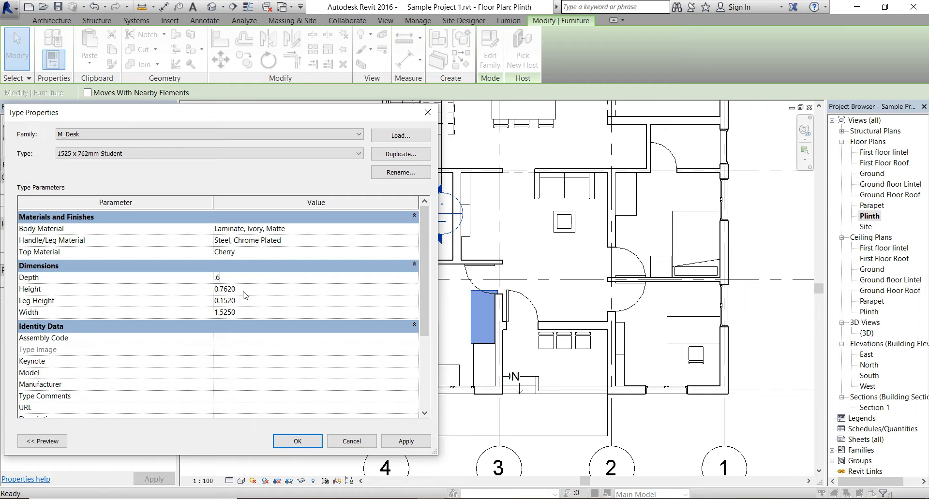
left_click(247, 292)
type(".75")
left_click(247, 315)
type("1.4")
left_click(399, 442)
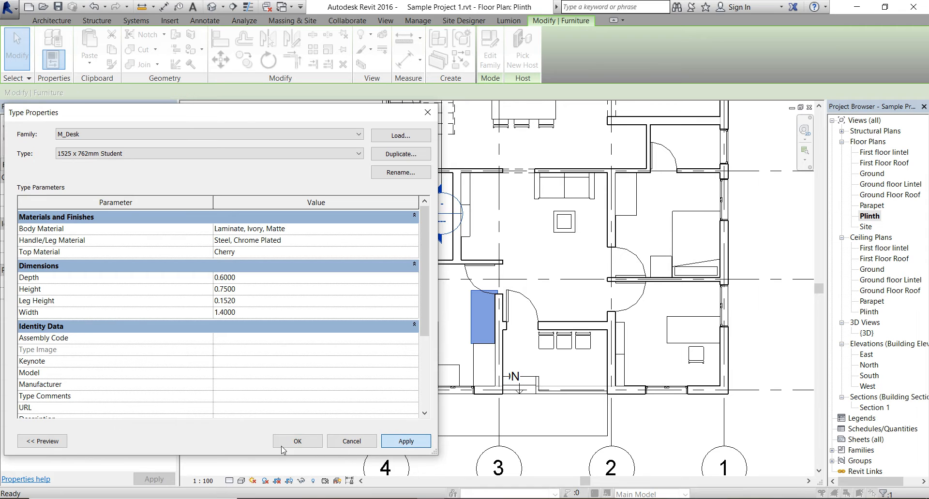
left_click(296, 441)
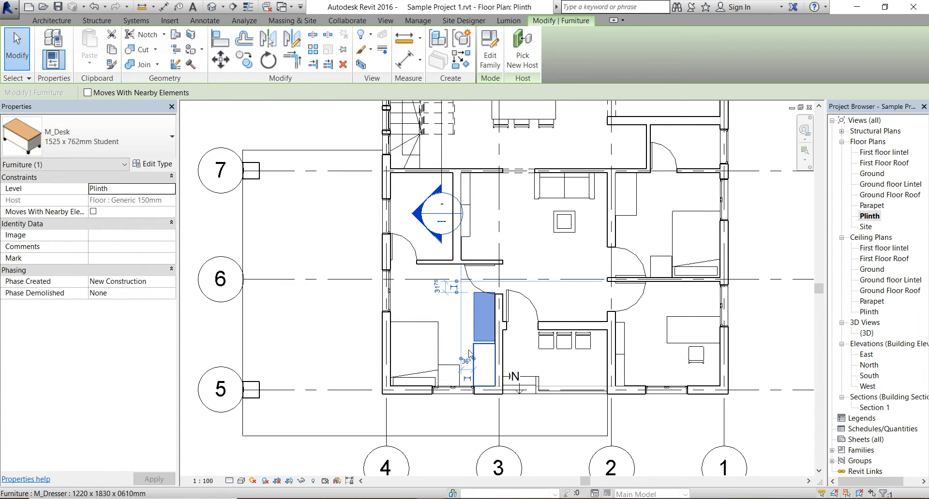
- Move the student desk flush against the end of the dresser in the bedroom between grids 3 and 4
scroll(479, 323, "up", 3)
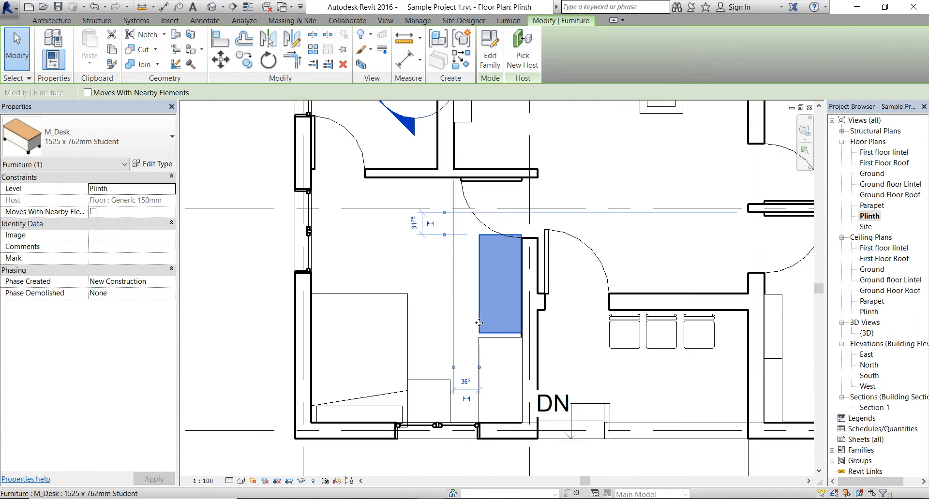
left_click(220, 60)
left_click(478, 335)
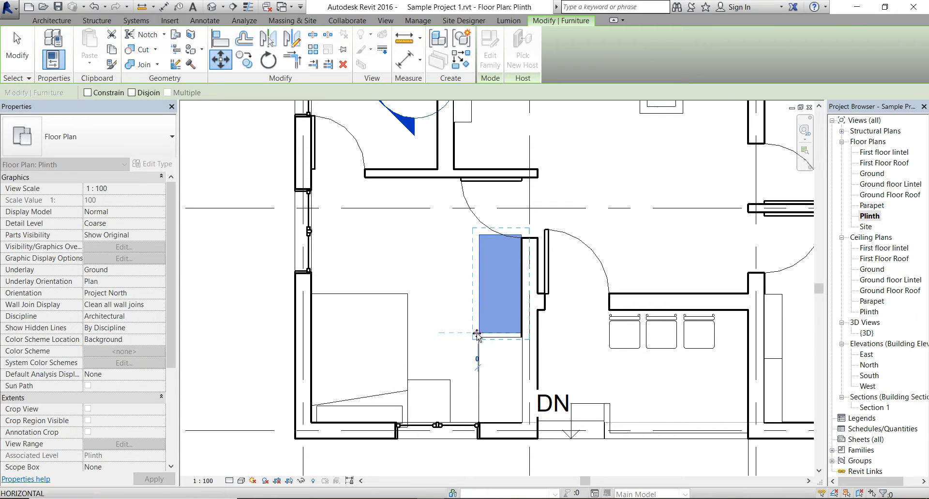
key("Escape")
scroll(387, 319, "down", 3)
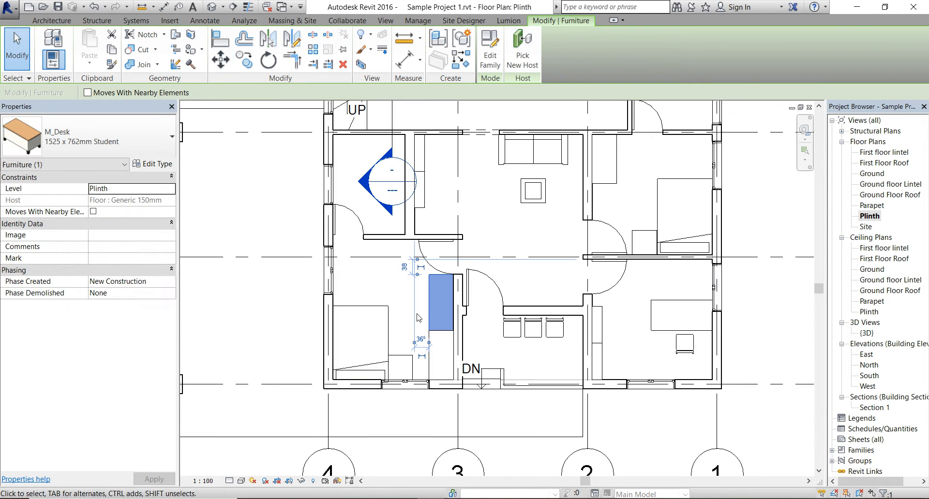
key("Escape")
- Place a similar student desk along the grid 2 wall beside the dresser in the bedroom between grids 6 and 7
right_click(437, 303)
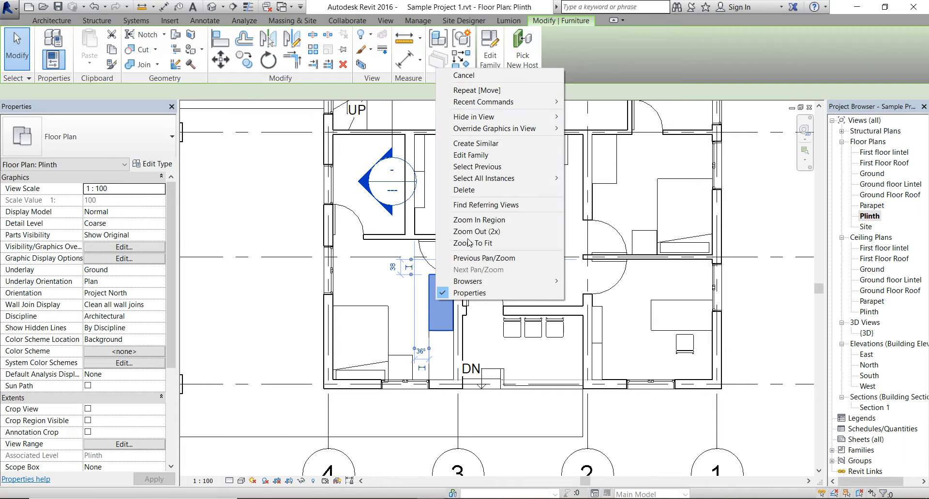
left_click(476, 143)
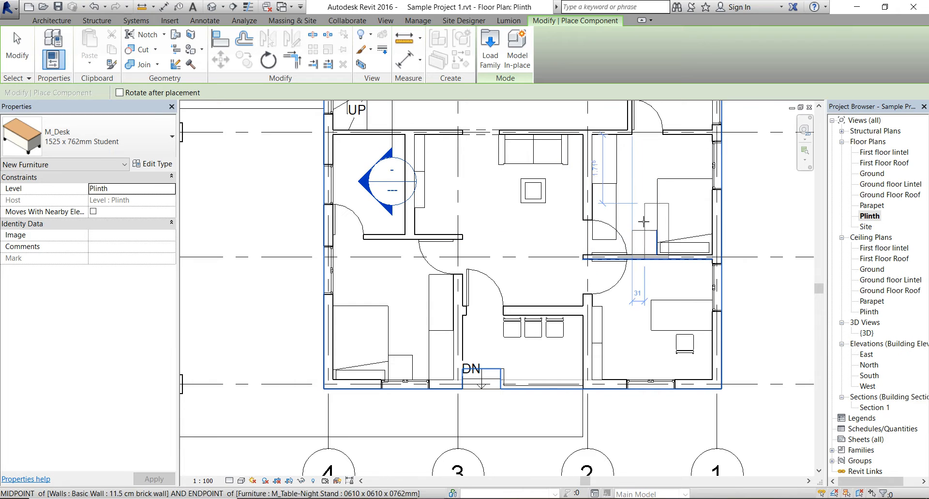
key("Escape")
key("Escape")
- Duplicate the type of the desk in the bedroom between grids 6 and 7 as "1000 x 750mm Student 2"
left_click(619, 216)
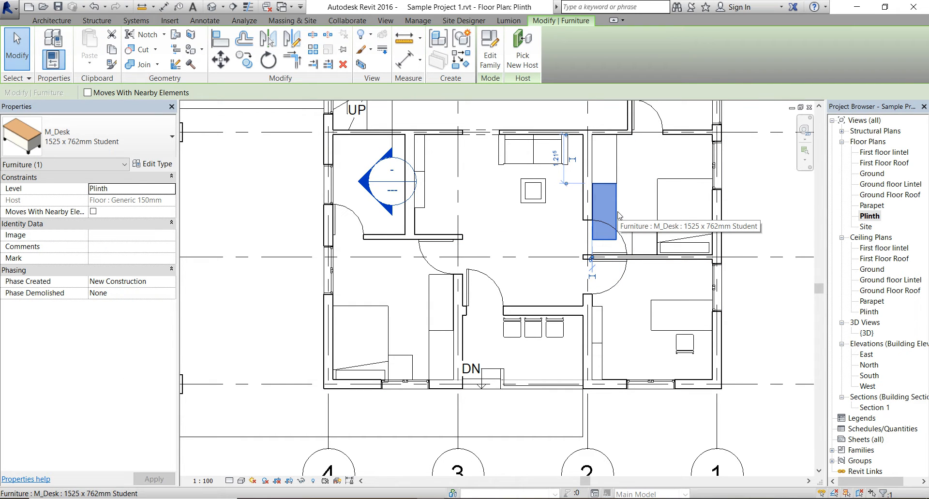
left_click(152, 166)
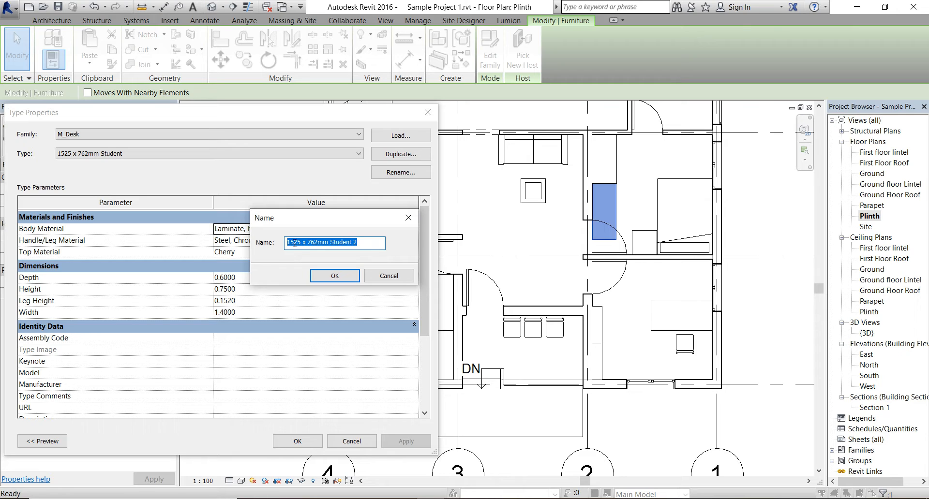
left_click_drag(300, 245, 292, 247)
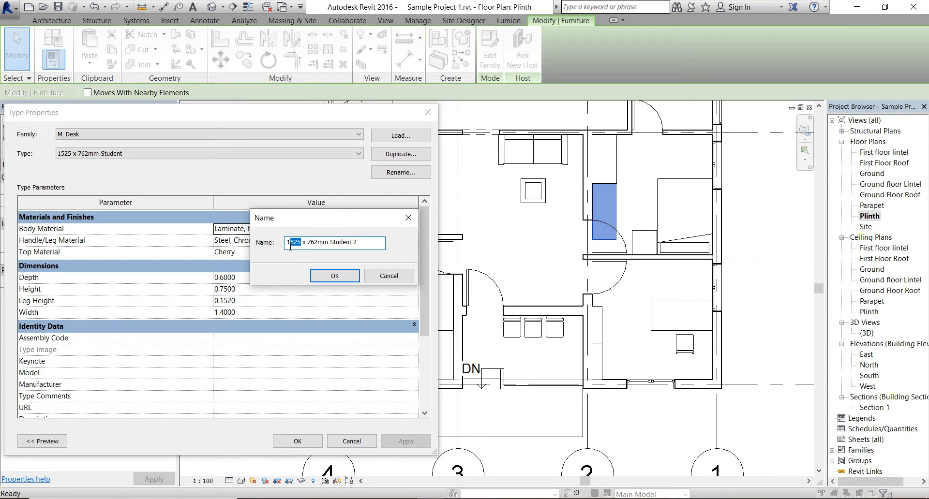
key("BackSpace")
type("50")
type("000")
left_click(348, 276)
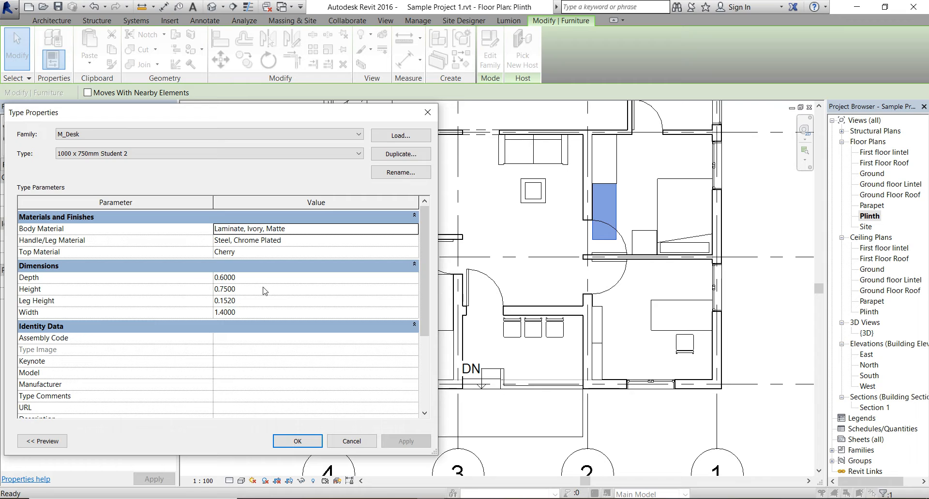
- Set the width of the duplicated desk type to 1.0 and apply it
left_click(262, 301)
left_click(262, 301)
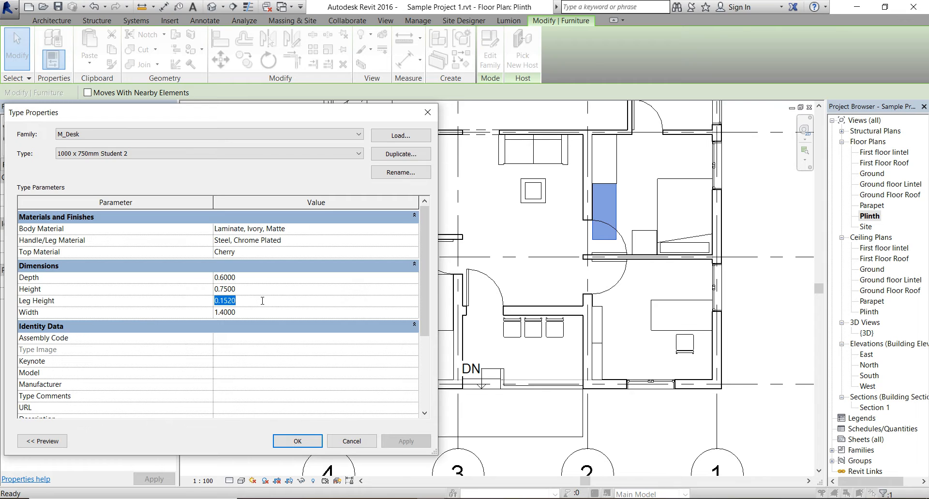
left_click(257, 317)
type("1")
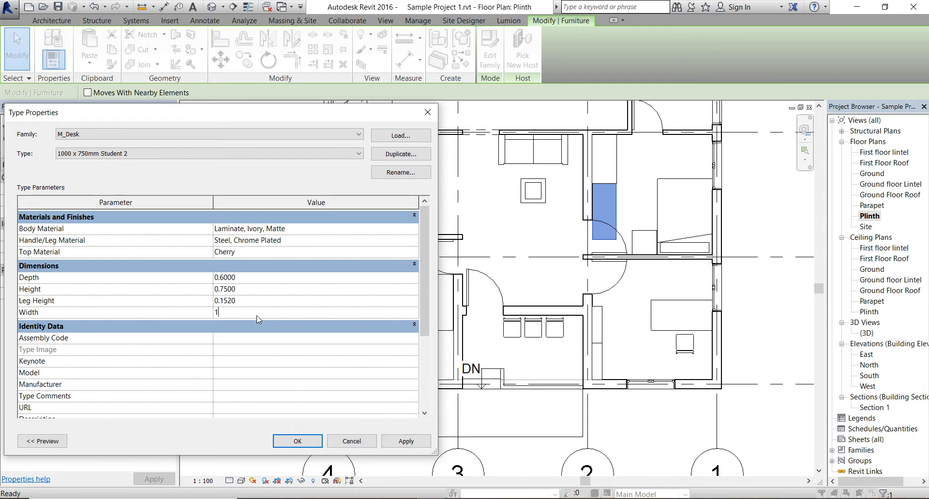
left_click(406, 441)
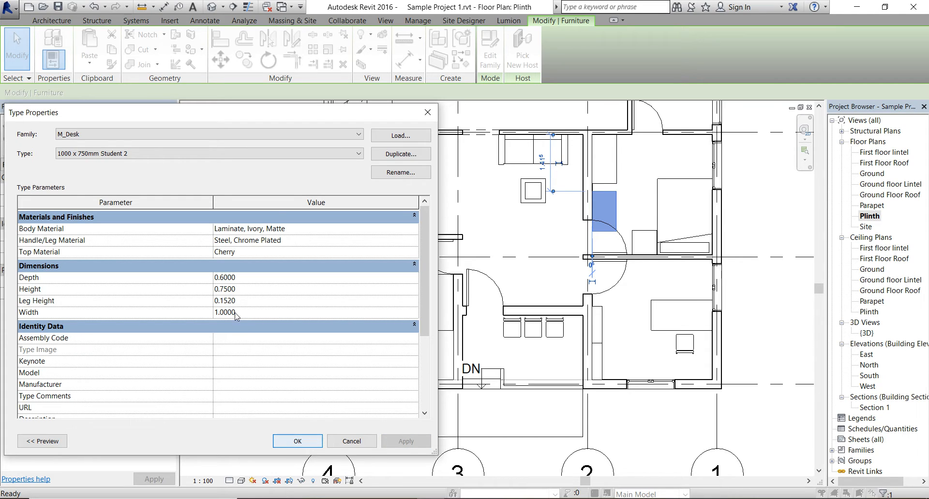
- Set the width of the 1000 x 750mm Student 2 desk type to 0.9
left_click(250, 315)
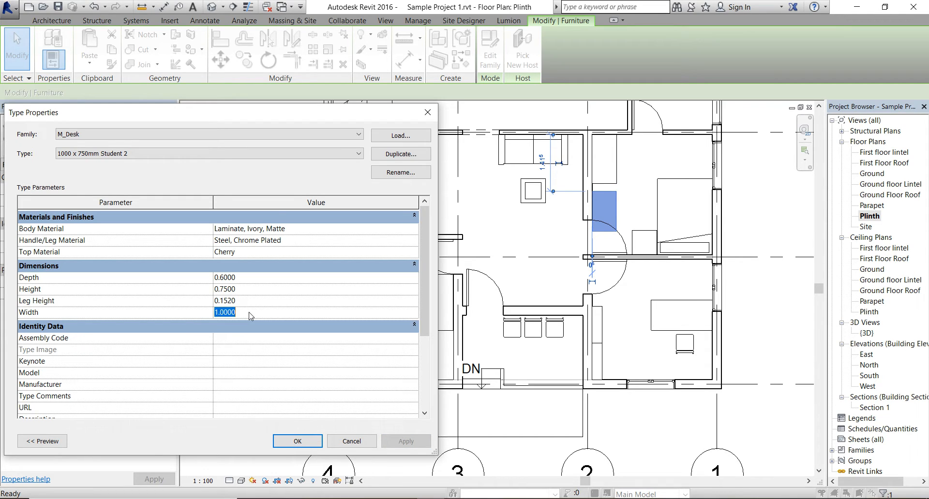
type(".")
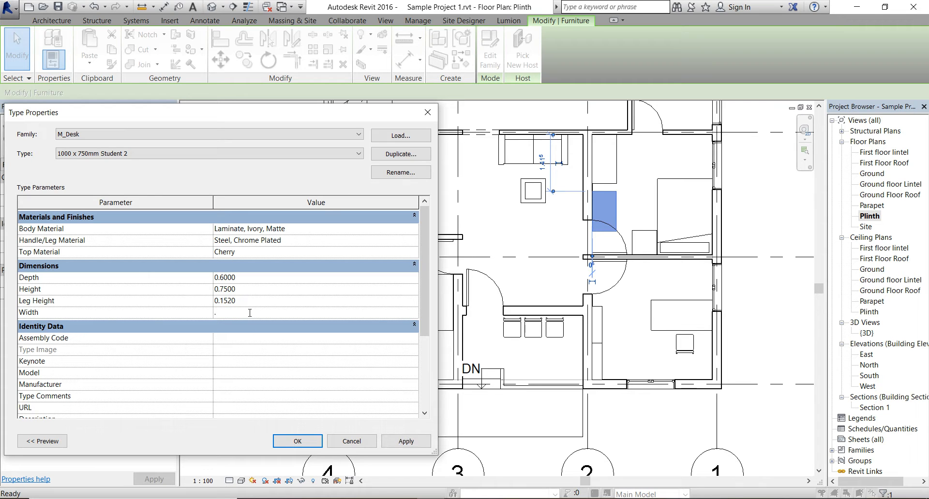
left_click(405, 441)
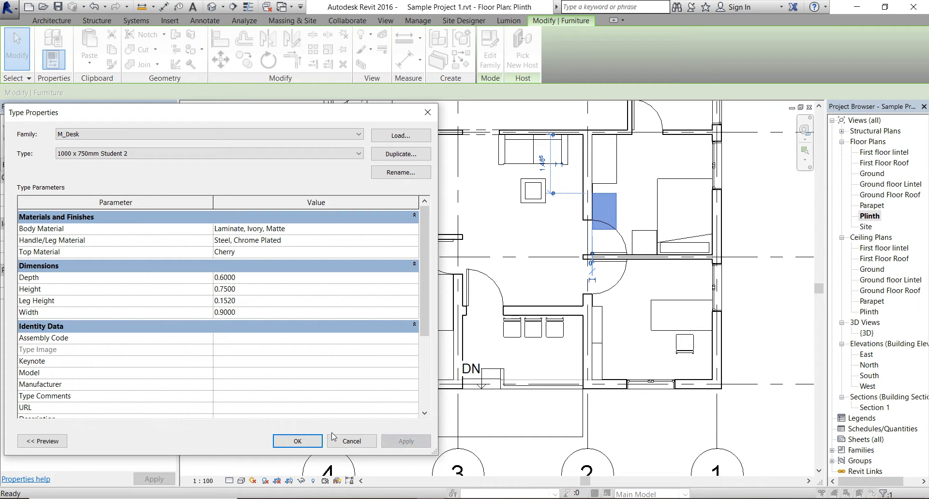
left_click(312, 443)
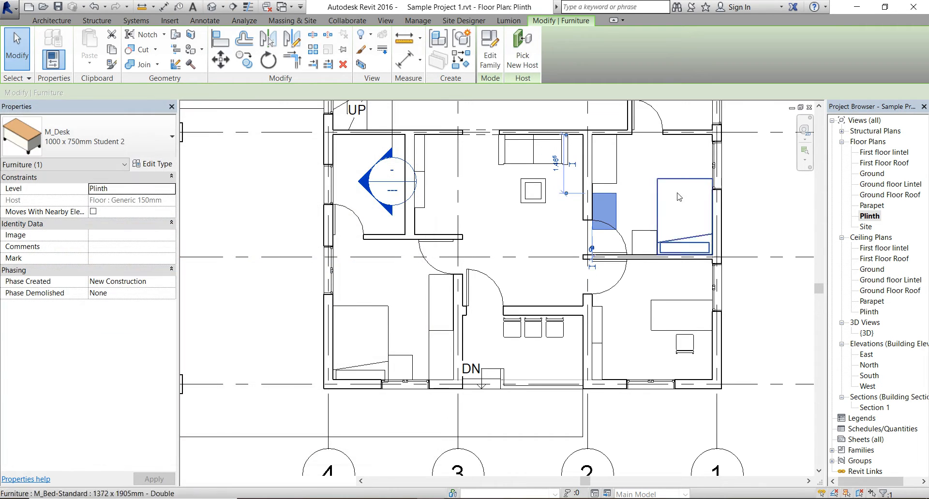
- Move the resized desk along the grid 2 wall to meet the end of the bedroom dresser
left_click(221, 60)
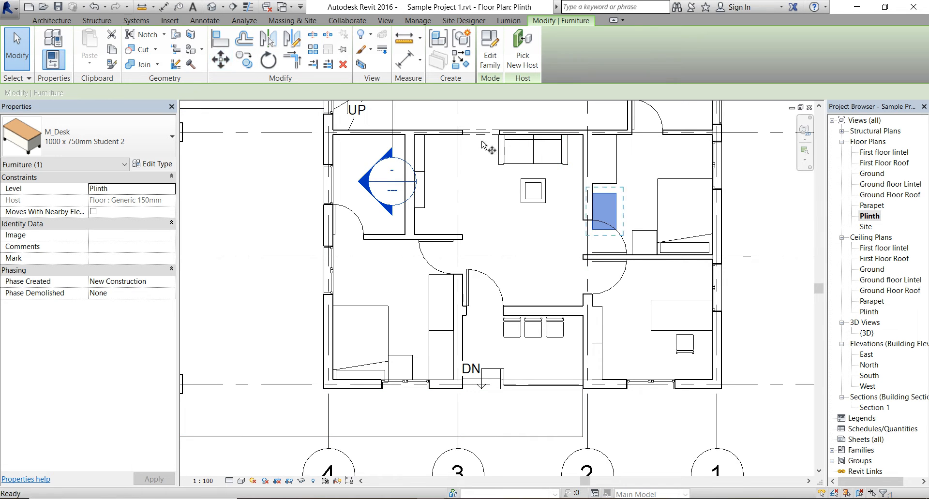
left_click(614, 193)
left_click(616, 183)
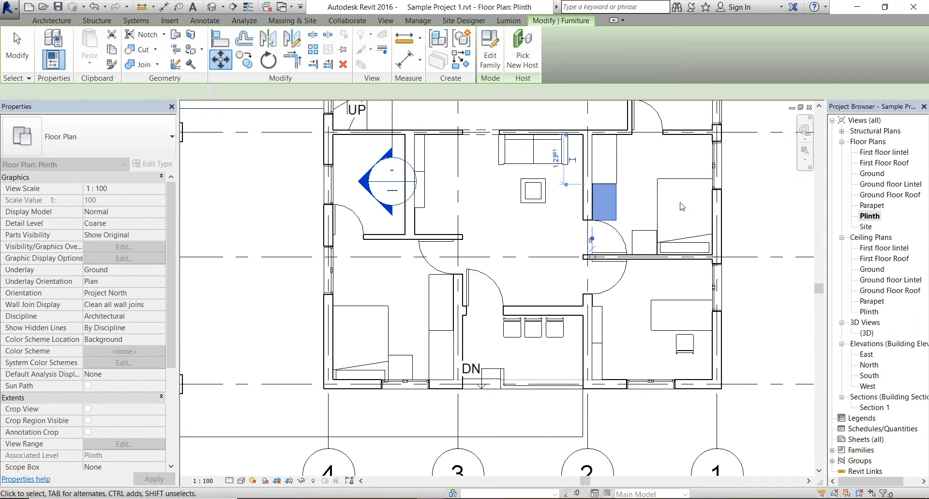
- Place another 1000 x 750mm Student 2 desk, rotated lengthwise along the wall, in the living room corner across from the coffee table
middle_click_drag(612, 229, 623, 245)
right_click(620, 218)
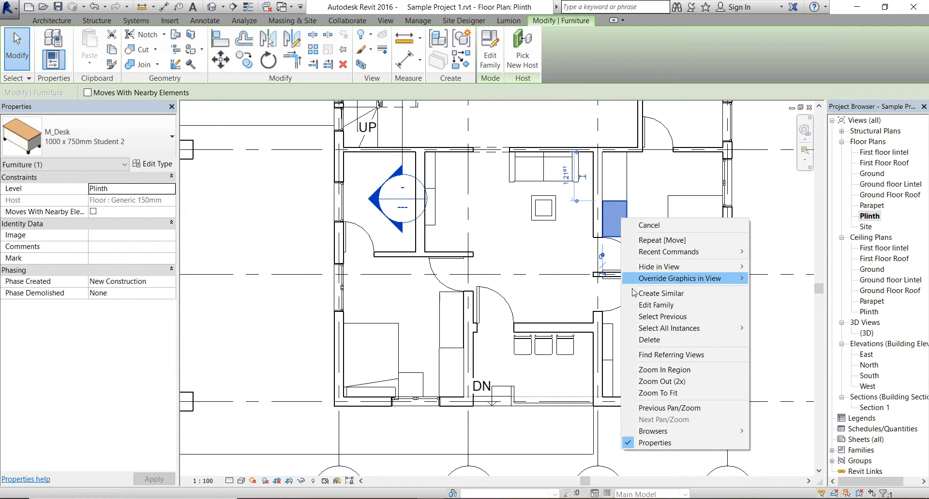
left_click(661, 293)
scroll(425, 242, "up", 3)
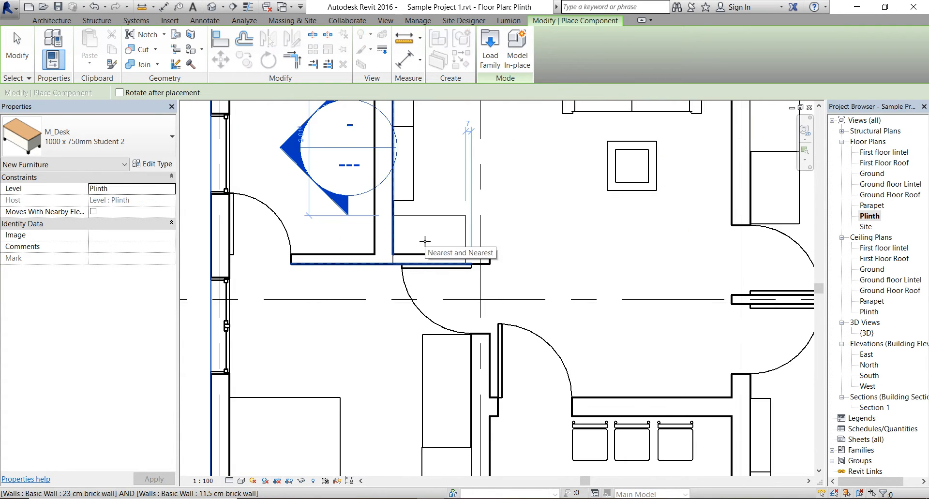
key("space")
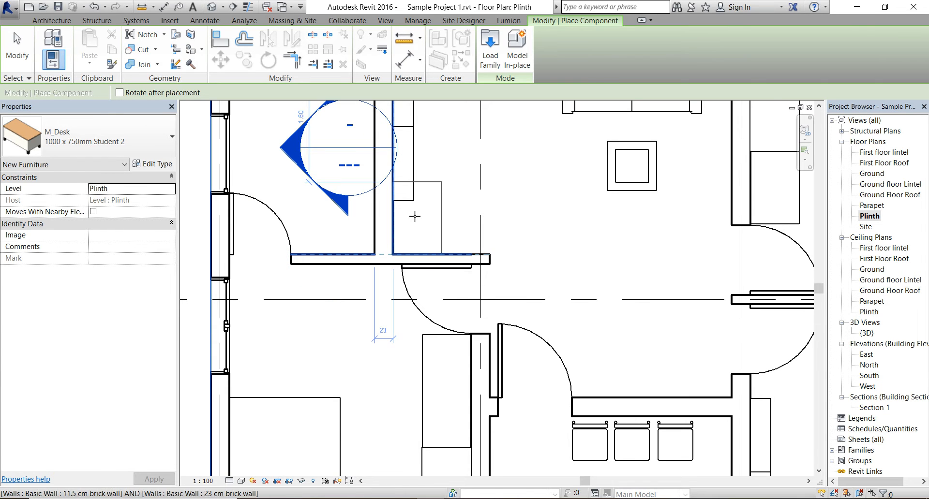
key("Escape")
scroll(490, 296, "down", 2)
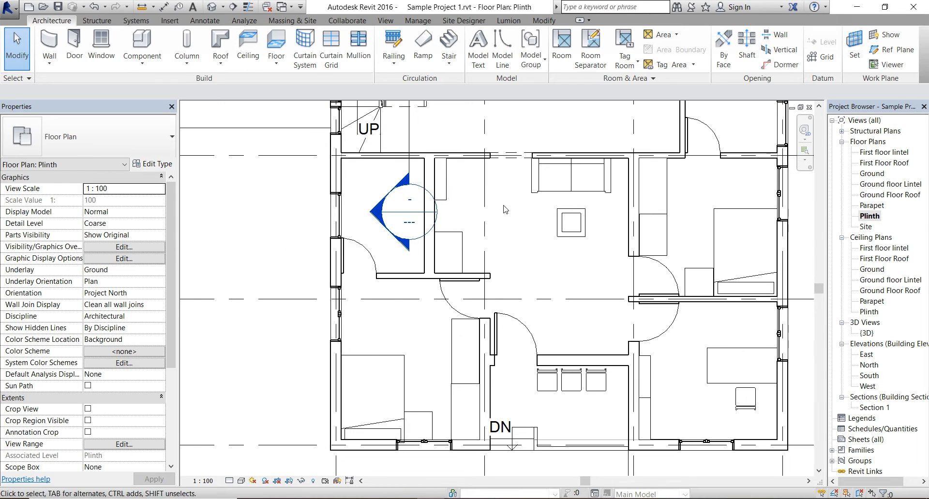
- Measure the free wall length between the living room cross wall and the end of the new desk
left_click(444, 197)
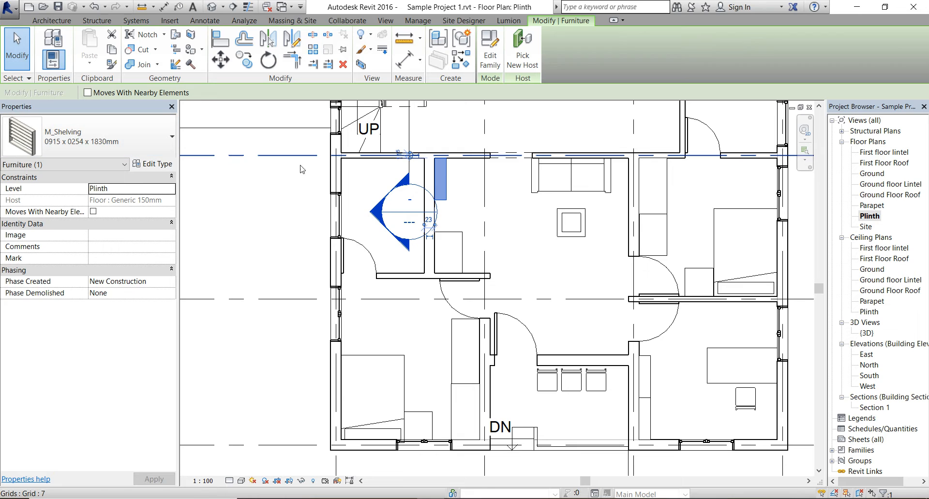
key("Escape")
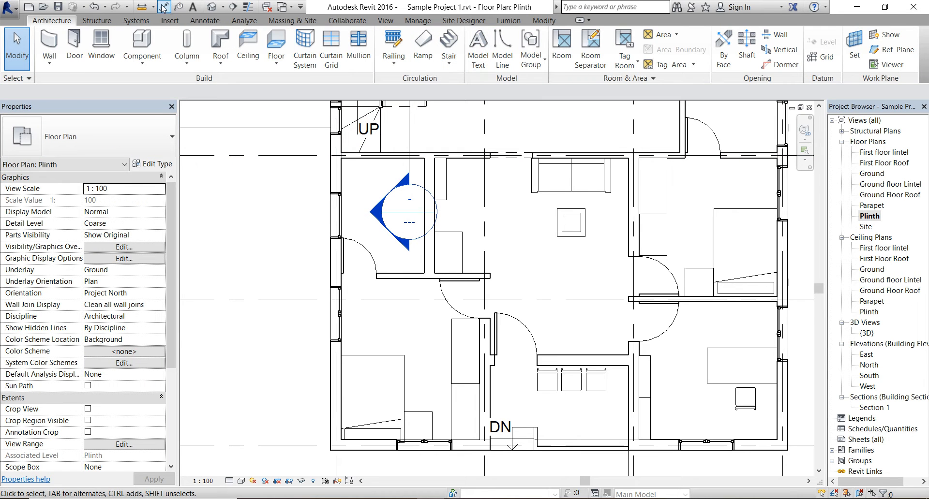
left_click(457, 158)
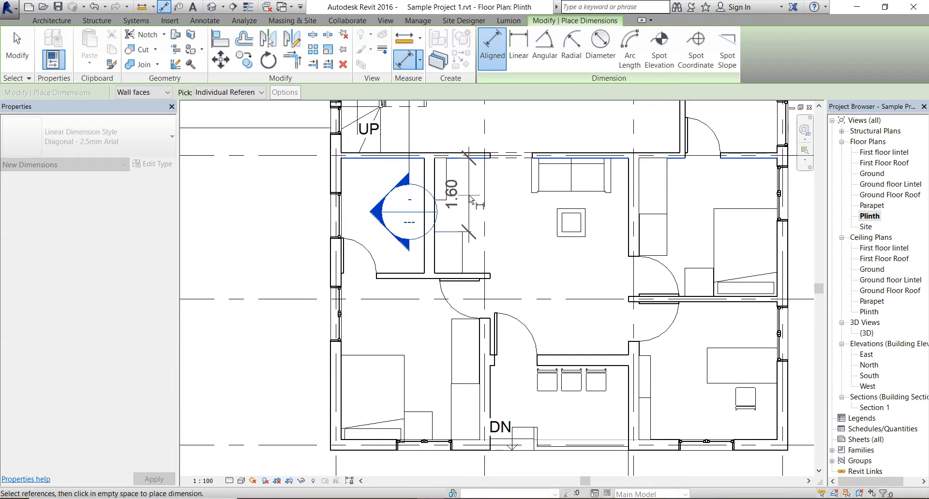
key("Escape")
key("Escape")
- Duplicate the type of the living room shelving unit as "90 x 450 x 1600mm"
left_click(440, 178)
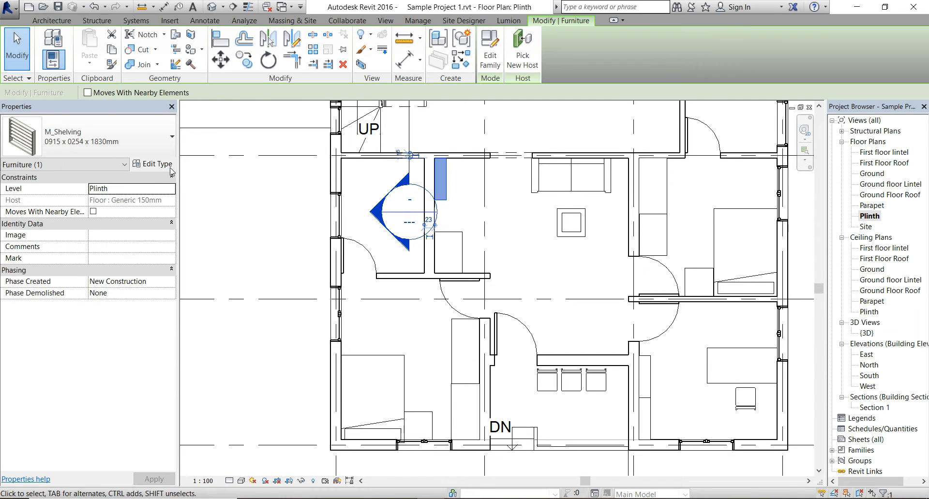
left_click(163, 169)
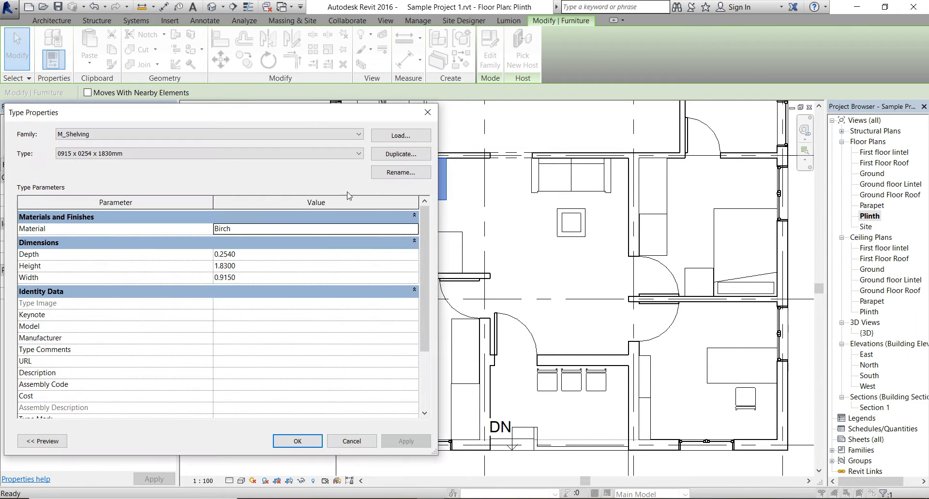
left_click(427, 155)
left_click(301, 244)
key("BackSpace")
key("BackSpace")
key("BackSpace")
key("BackSpace")
type("90 x 0254 x 1830mm 2")
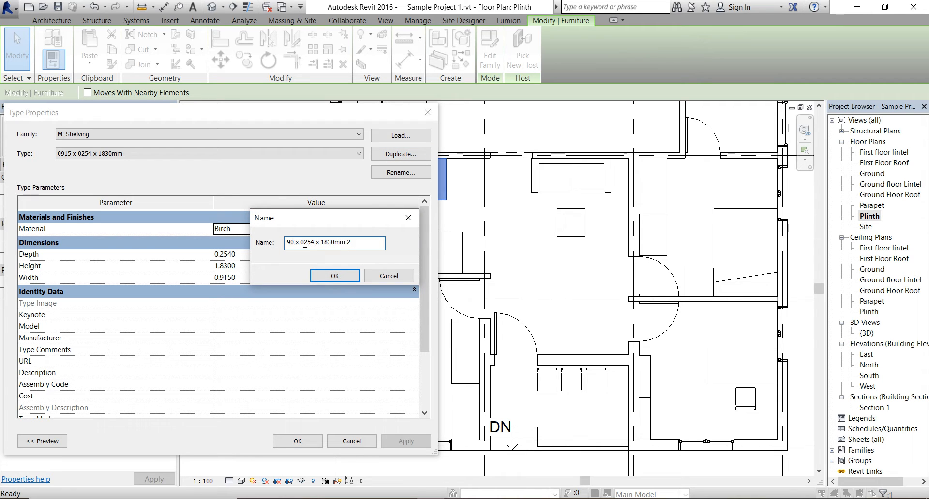
key("BackSpace")
key("BackSpace")
key("BackSpace")
key("BackSpace")
type("450 x 1600")
key("BackSpace")
left_click(348, 275)
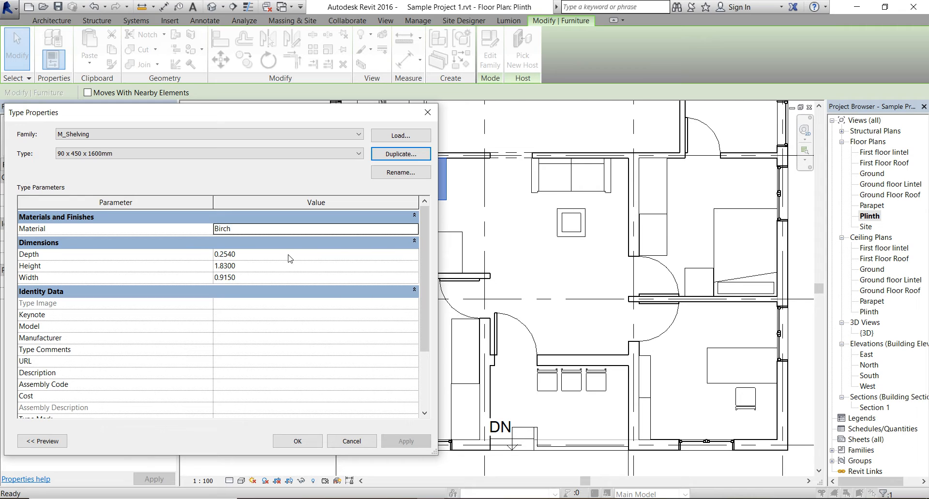
- Set the duplicated shelving type's depth to 0.45, height to 2.1 and width to 1.6
left_click(289, 258)
type(".")
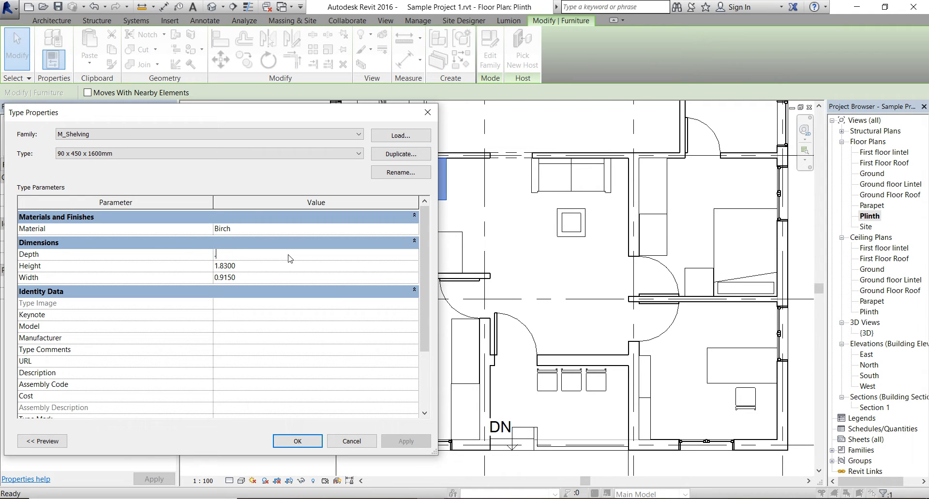
type("45")
key("Tab")
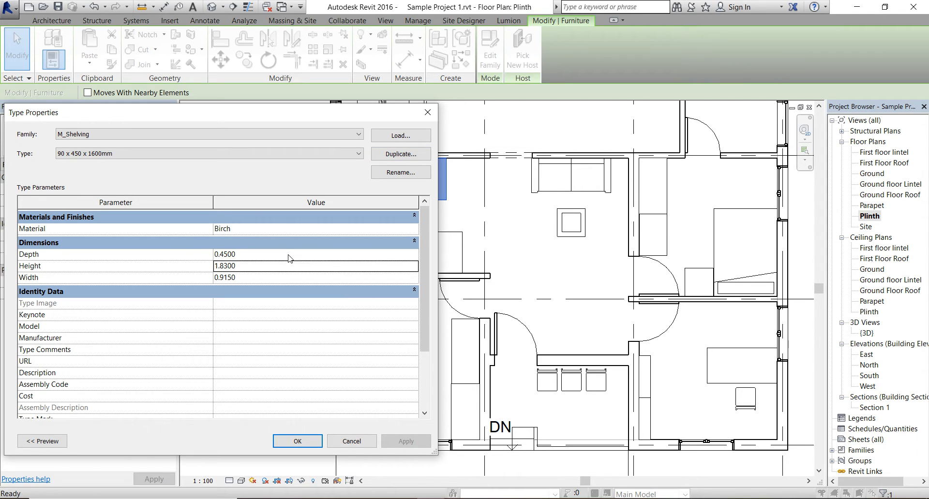
type("1.6")
key("Tab")
type("1")
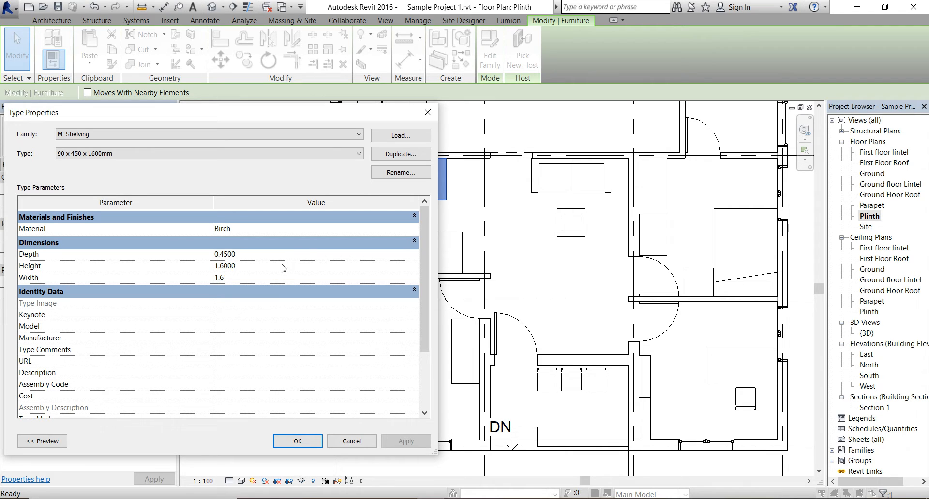
left_click(282, 264)
type("2.1")
left_click(298, 440)
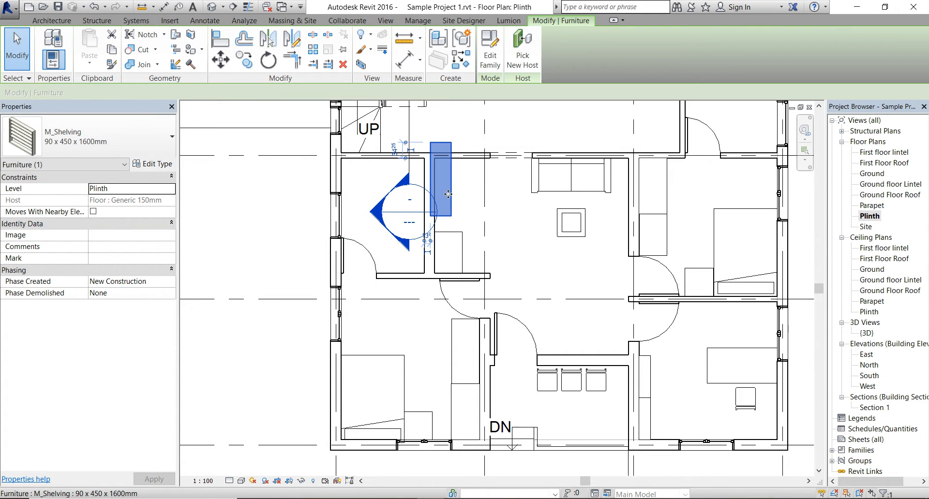
- Move the resized shelving unit flush against the living room wall so it meets the end of the desk
left_click(220, 60)
scroll(443, 228, "up", 3)
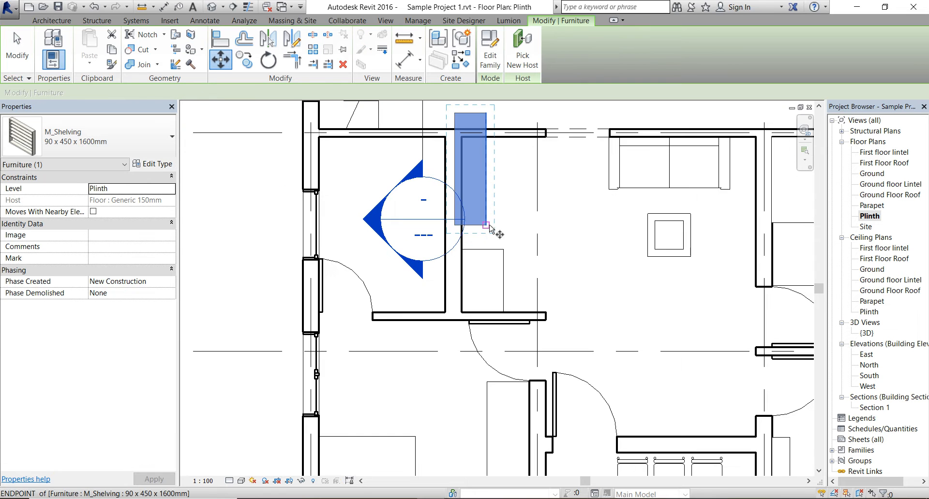
left_click(454, 225)
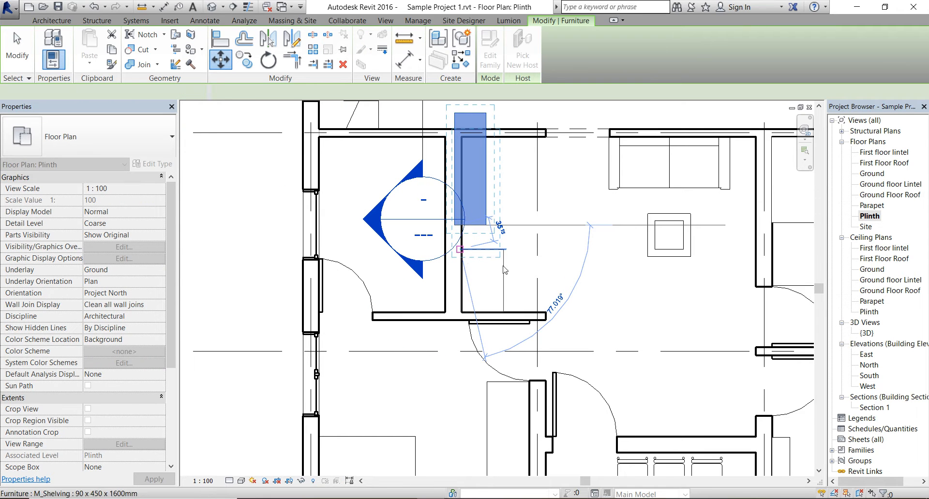
left_click(460, 250)
scroll(477, 215, "up", 9)
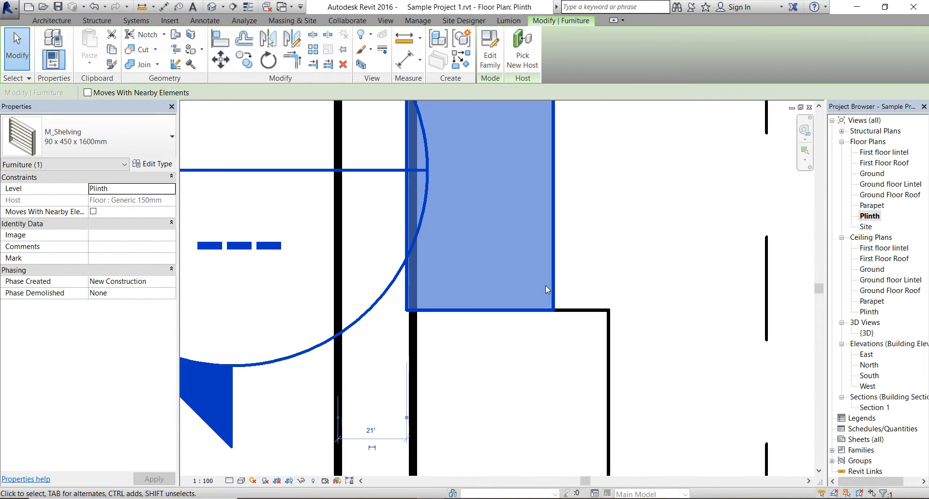
left_click(220, 60)
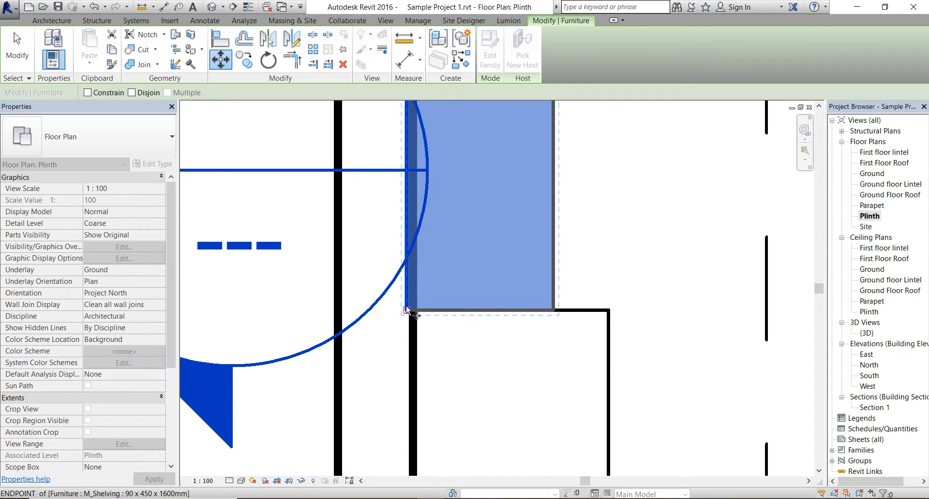
left_click(411, 310)
left_click(413, 310)
scroll(557, 310, "down", 7)
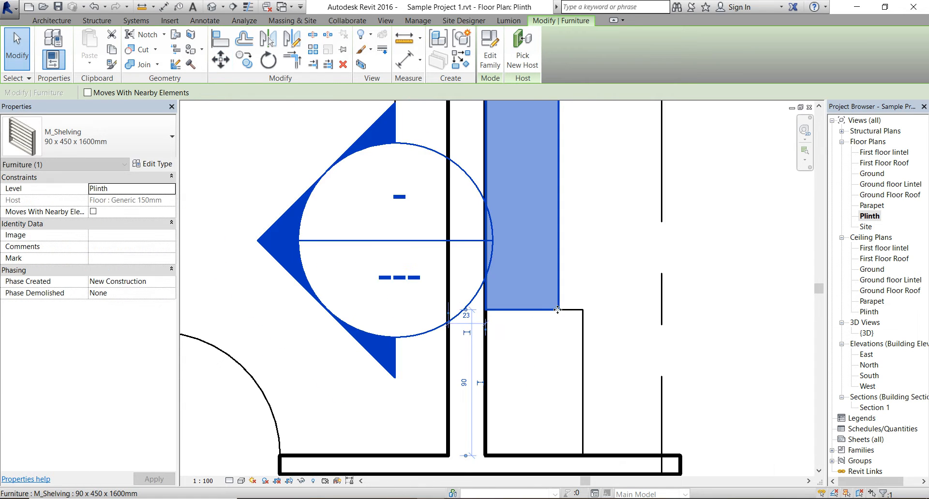
key("Escape")
- Set the depth of the living room desk's 1000 x 750mm Student 2 type to 0.45
left_click(575, 352)
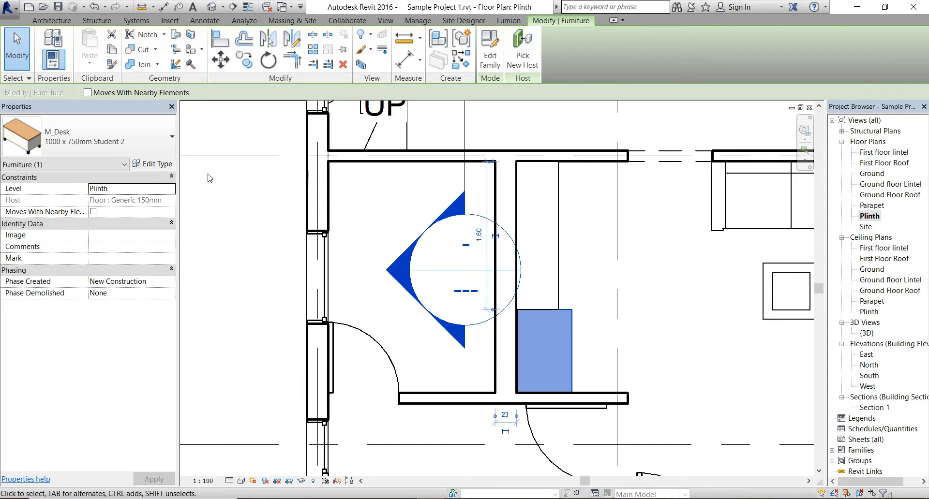
left_click(151, 163)
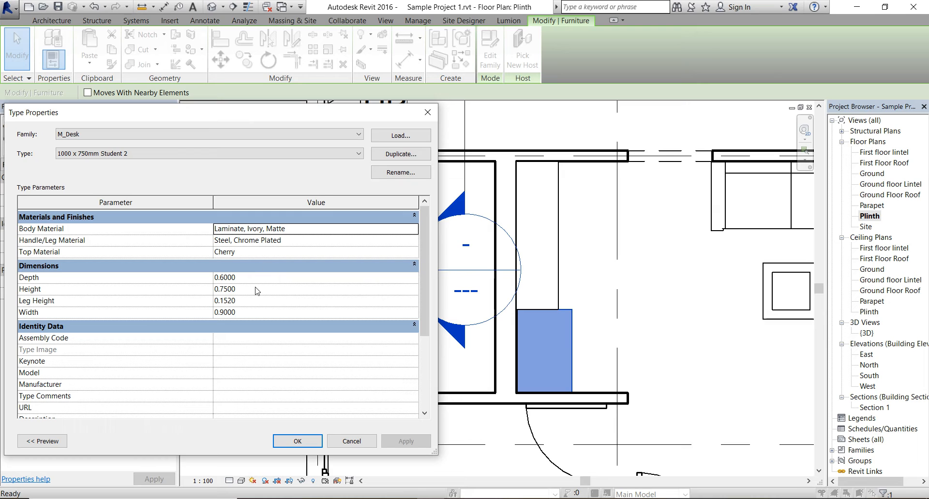
left_click(270, 283)
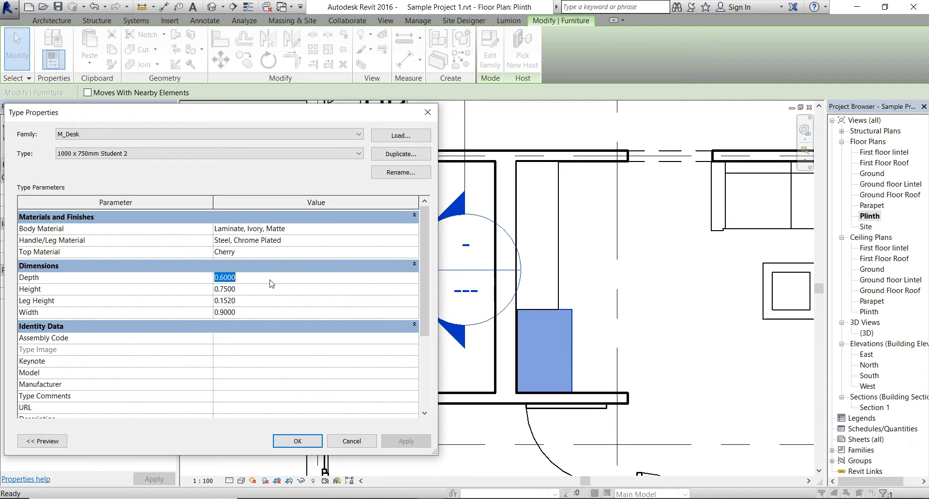
type(".45")
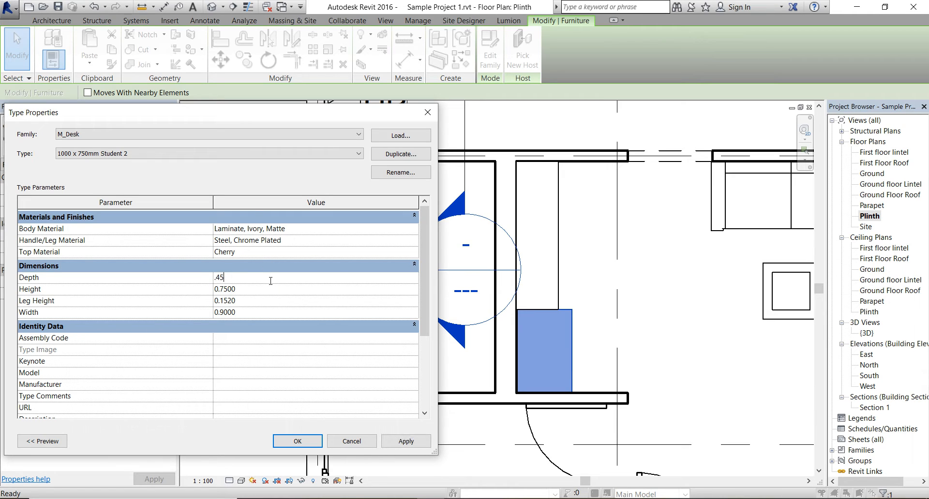
left_click(405, 442)
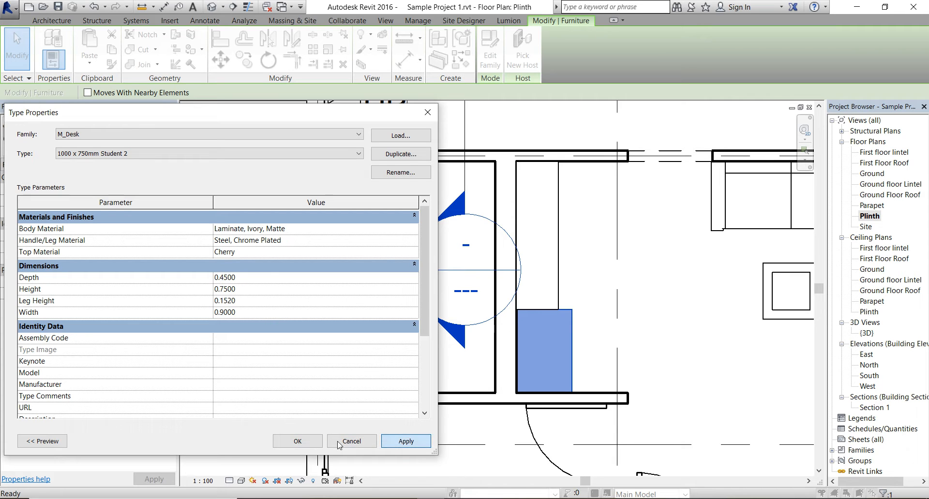
left_click(297, 441)
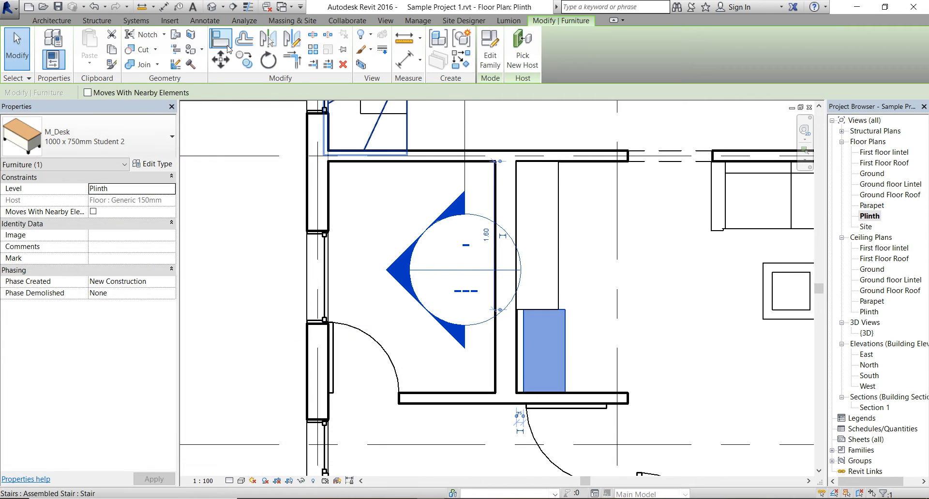
- Move the narrowed living room desk back against the wall, aligning its corner with the shelving unit's corner
left_click(220, 59)
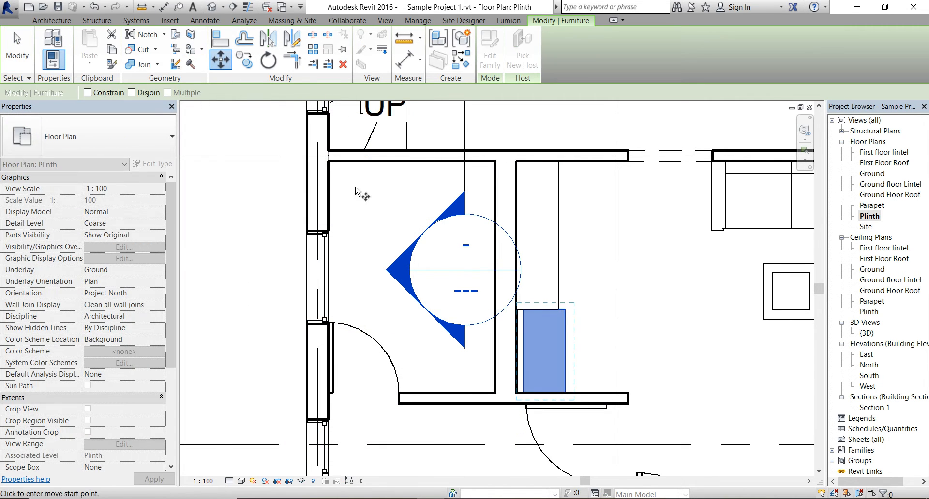
left_click(517, 310)
scroll(338, 290, "down", 3)
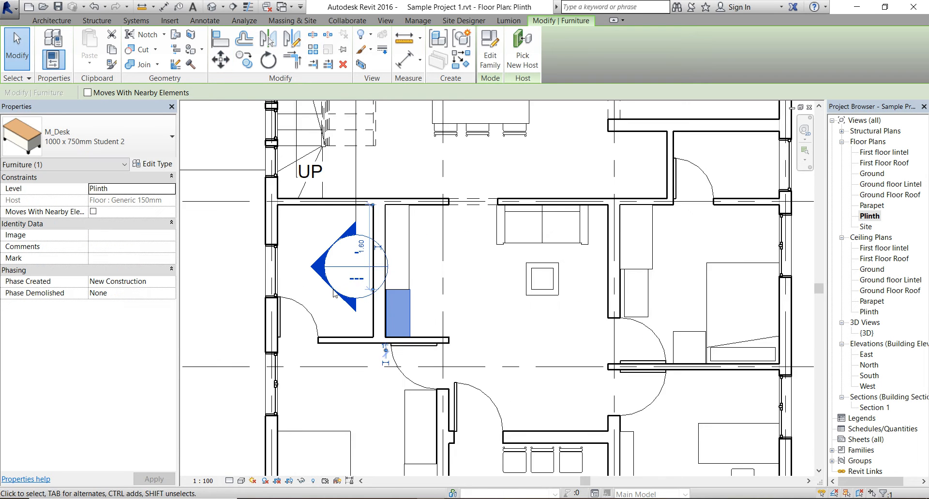
scroll(451, 277, "up", 8)
key("m")
key("v")
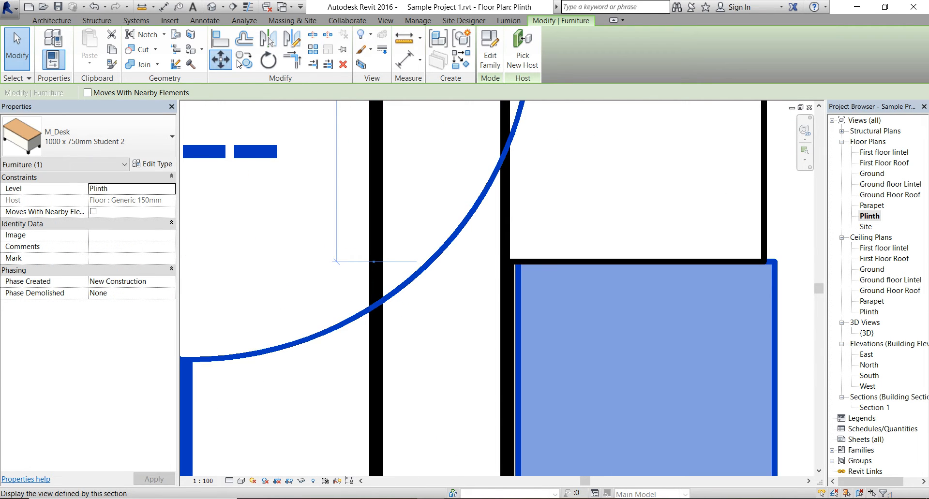
left_click(517, 266)
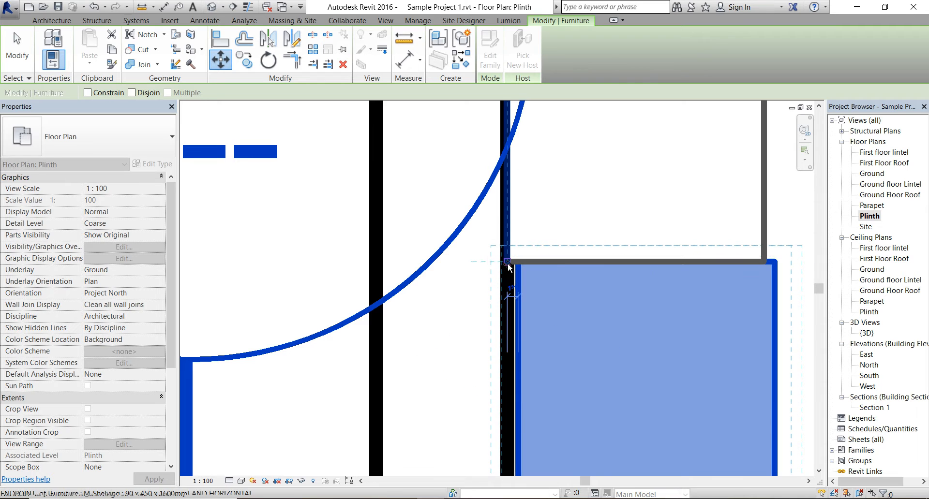
left_click(507, 264)
scroll(366, 267, "down", 5)
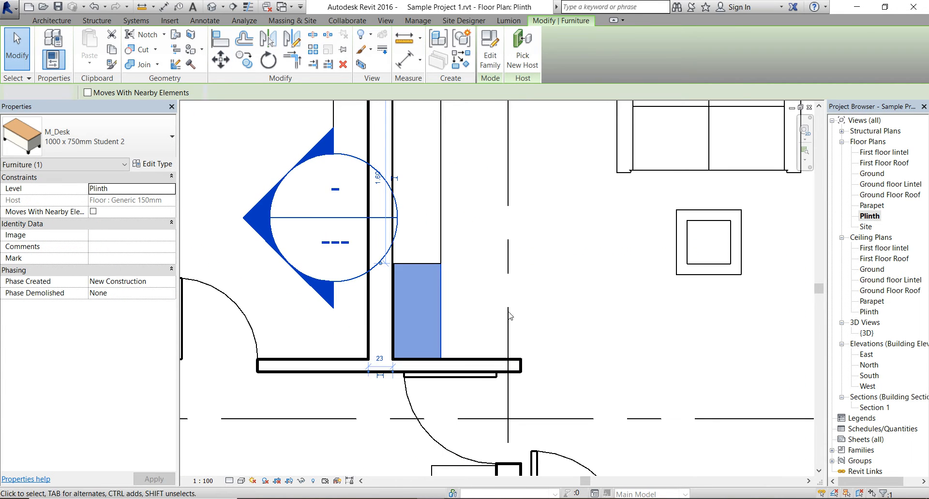
key("Escape")
- Duplicate the bedroom dresser's 1220 x 1830 x 0610mm type as "1220 x 1830 x 450 mm" and set its depth to 0.45
scroll(653, 332, "up", 3)
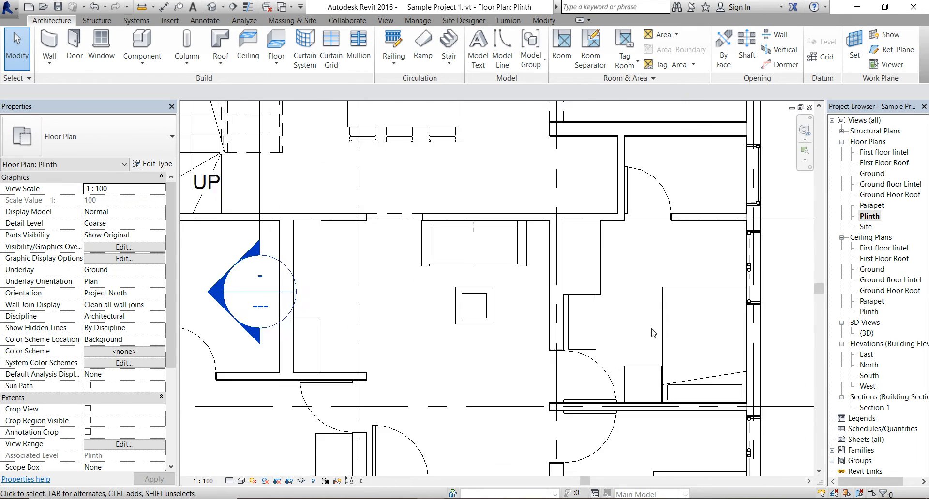
left_click(591, 262)
scroll(590, 261, "down", 3)
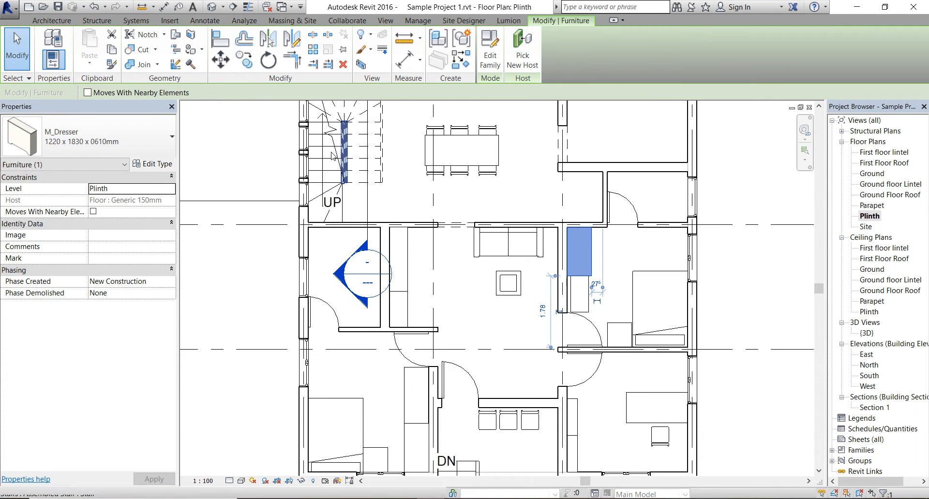
left_click(160, 167)
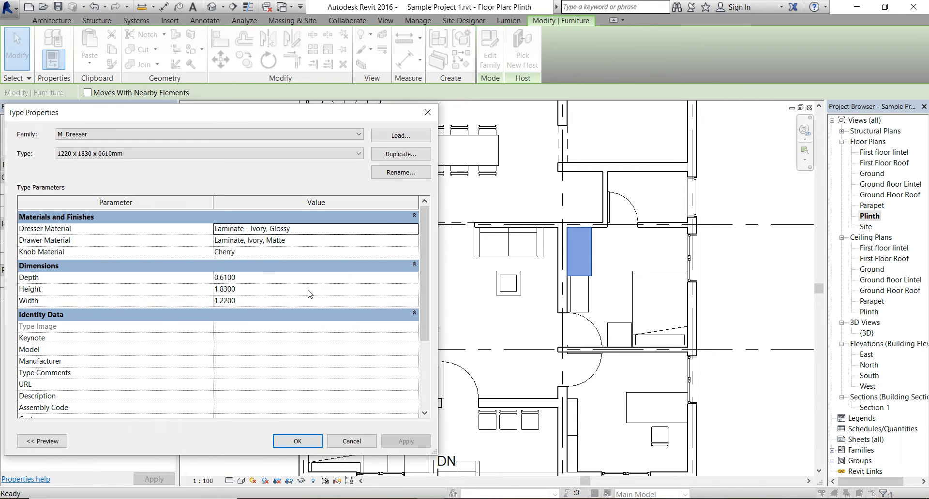
left_click(400, 154)
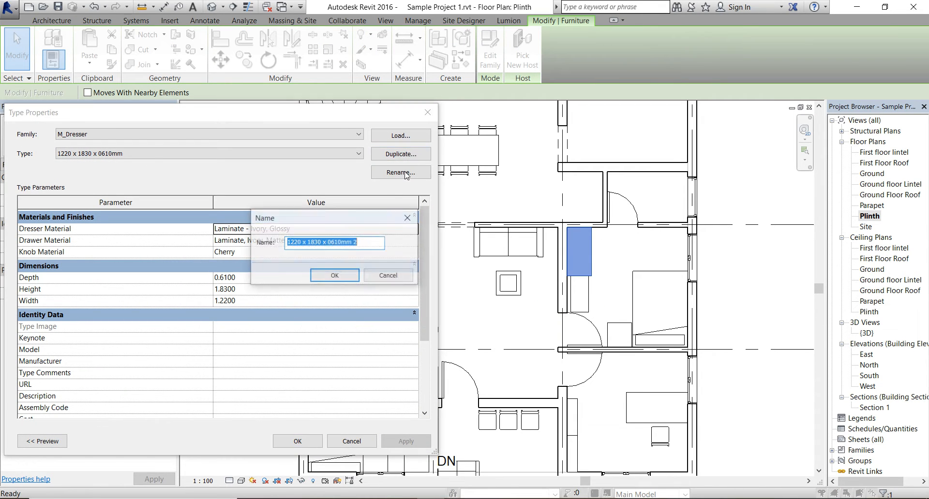
left_click_drag(328, 242, 341, 242)
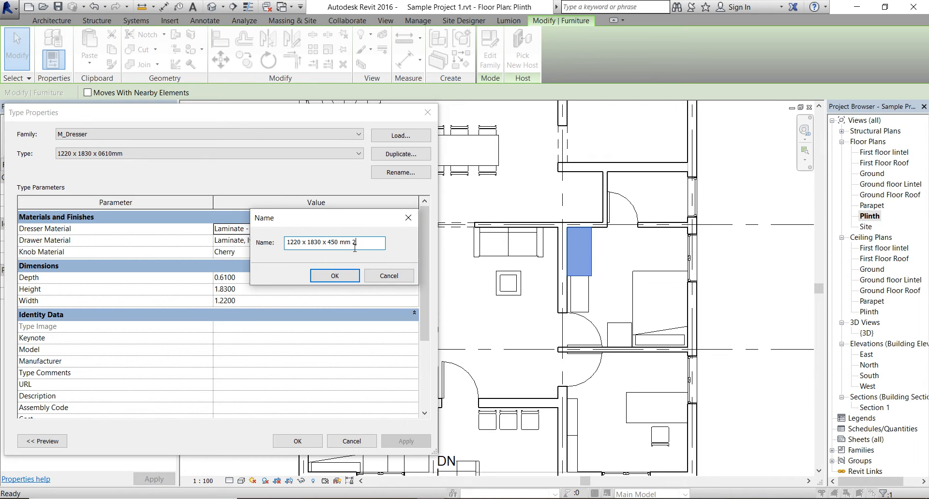
left_click(334, 276)
left_click(254, 278)
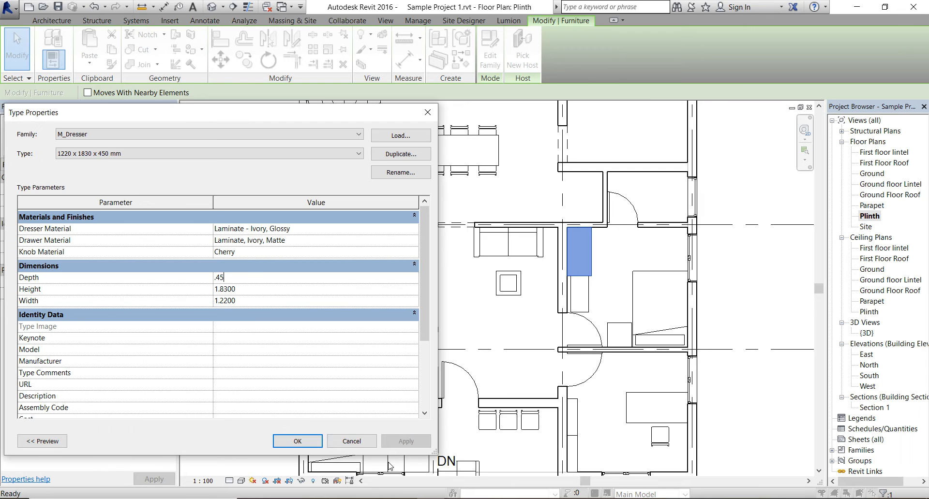
left_click(303, 446)
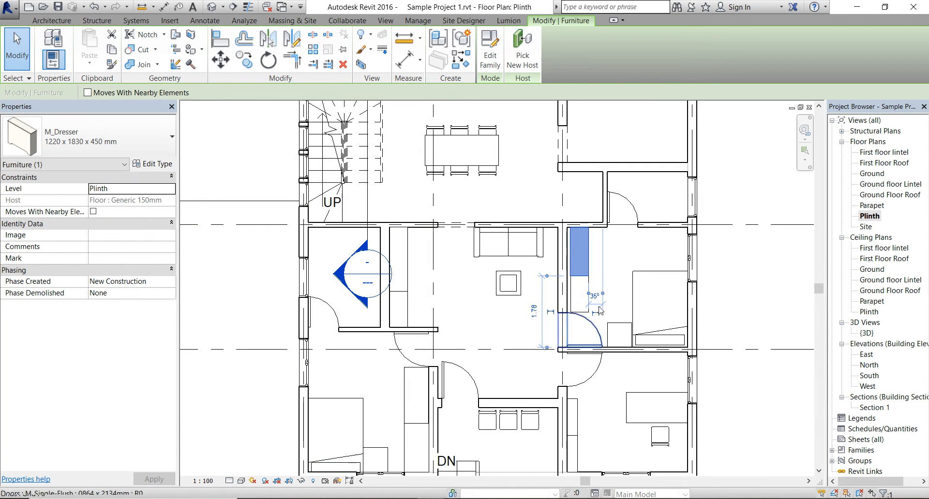
left_click(618, 287)
- Place a matching M_Chair-Breuer, turned to face the desk, in the bedroom with the narrowed dresser
scroll(619, 291, "down", 2)
middle_click_drag(740, 316, 740, 339)
scroll(740, 339, "down", 1)
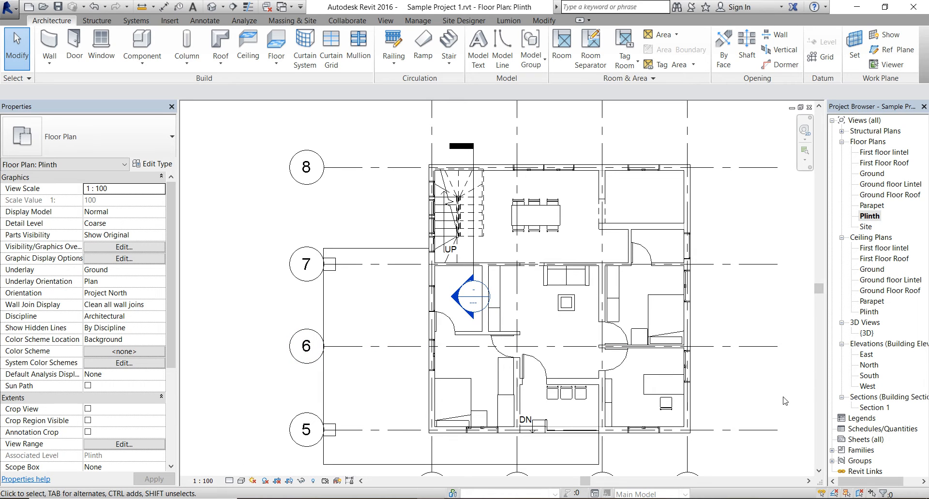
middle_click_drag(784, 401, 753, 407)
right_click(631, 412)
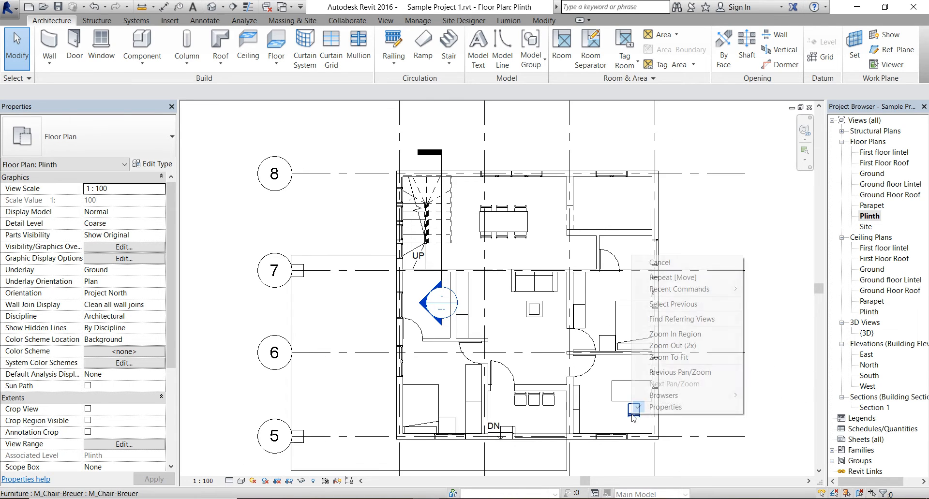
left_click(752, 415)
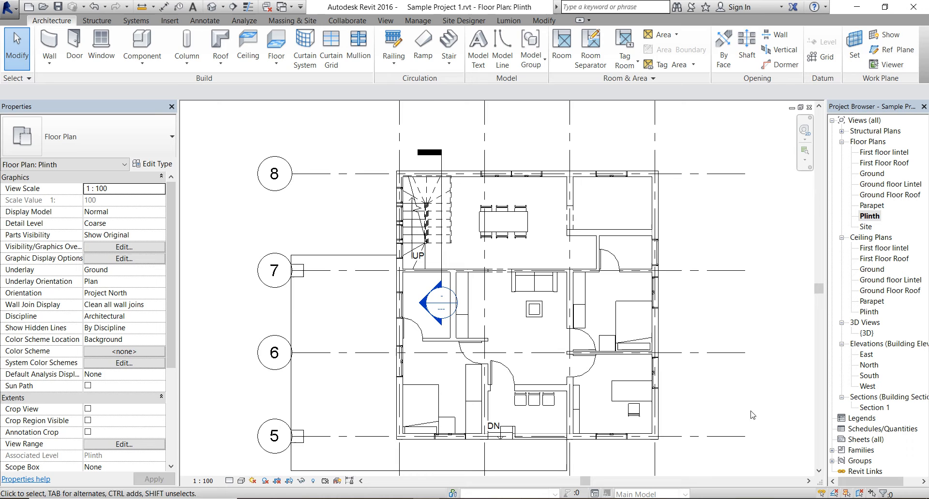
right_click(637, 412)
left_click(672, 318)
scroll(580, 309, "up", 2)
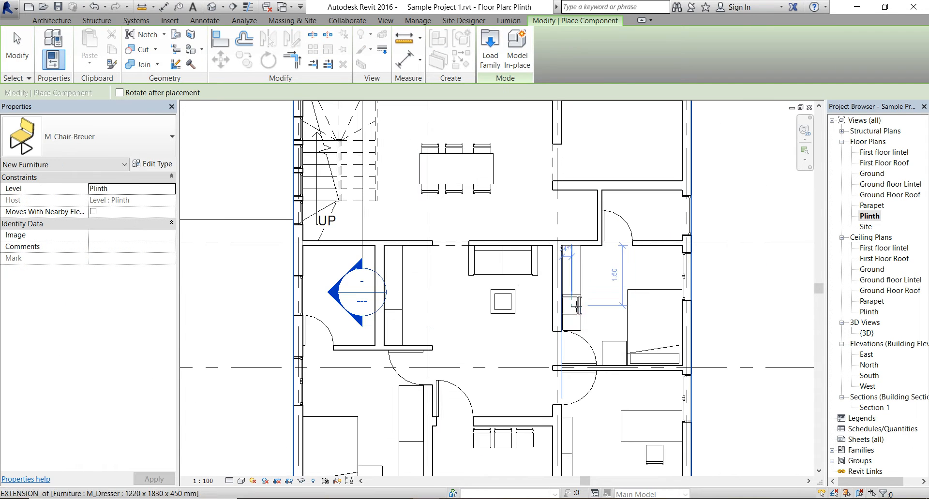
scroll(580, 309, "down", 2)
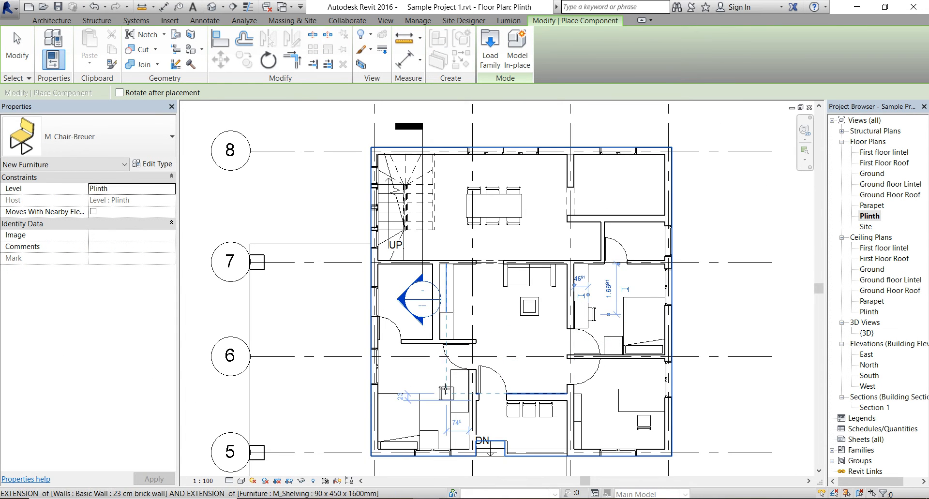
- Place two more M_Chair-Breuer chairs, one at the lower-left bedroom's desk and one at the living room desk
left_click(445, 389)
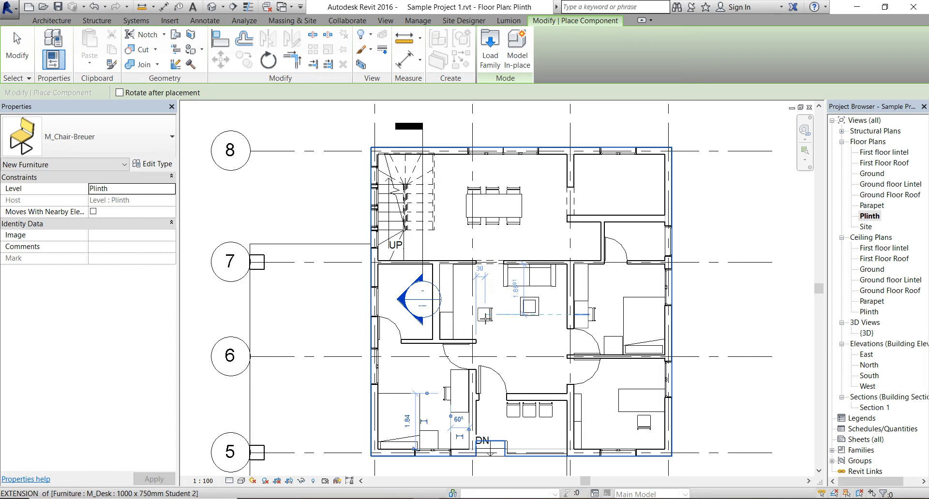
left_click(452, 327)
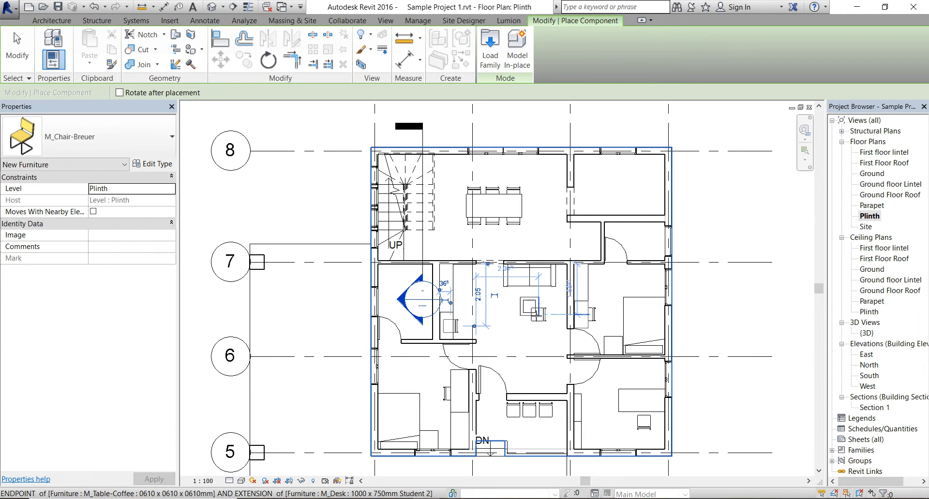
key("Escape")
key("Escape")
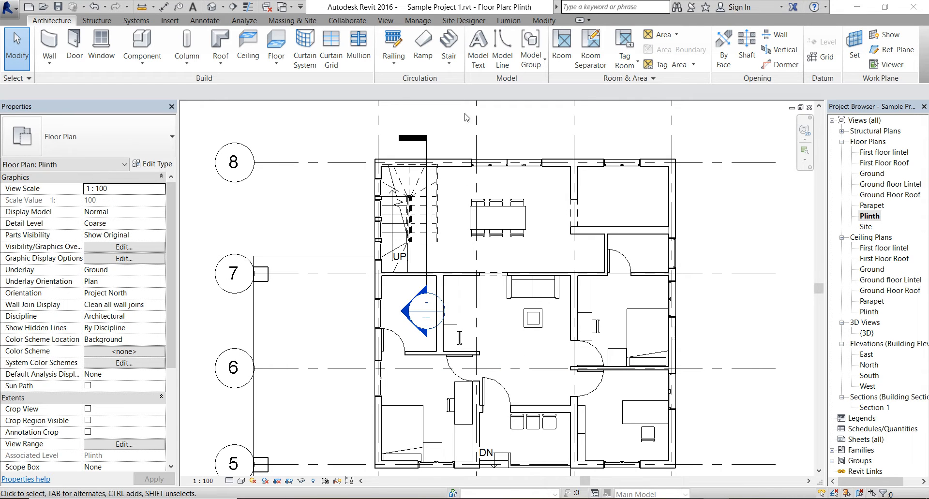
- Load the M_Counter Top-L Shaped w Sink family from the Casework library's Counter Tops folder for placement as a component
left_click(143, 42)
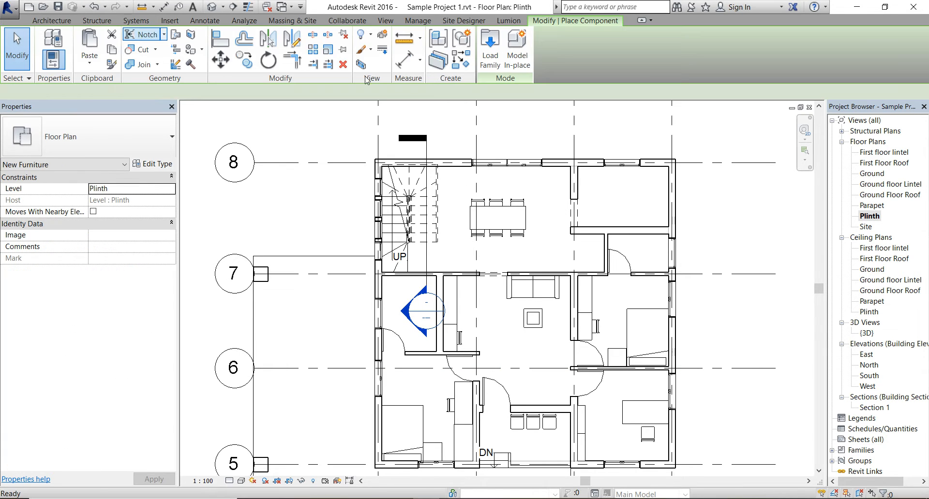
left_click(491, 52)
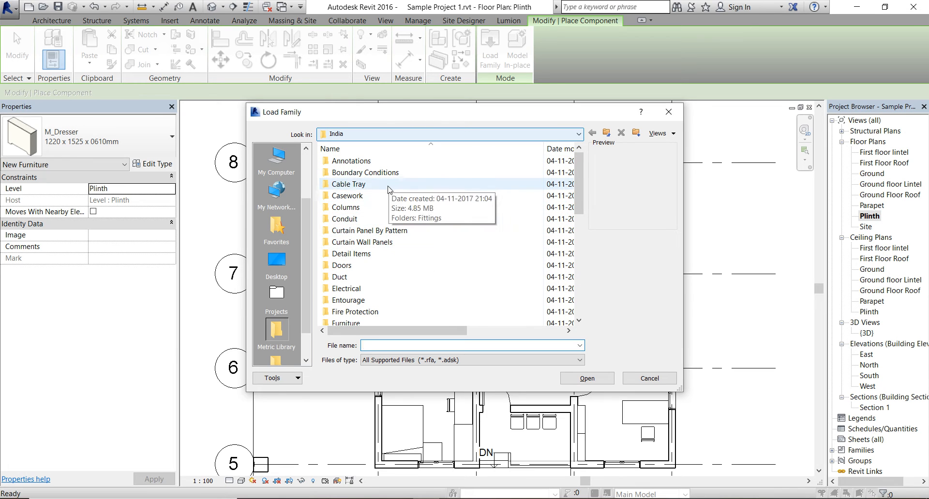
left_click(384, 199)
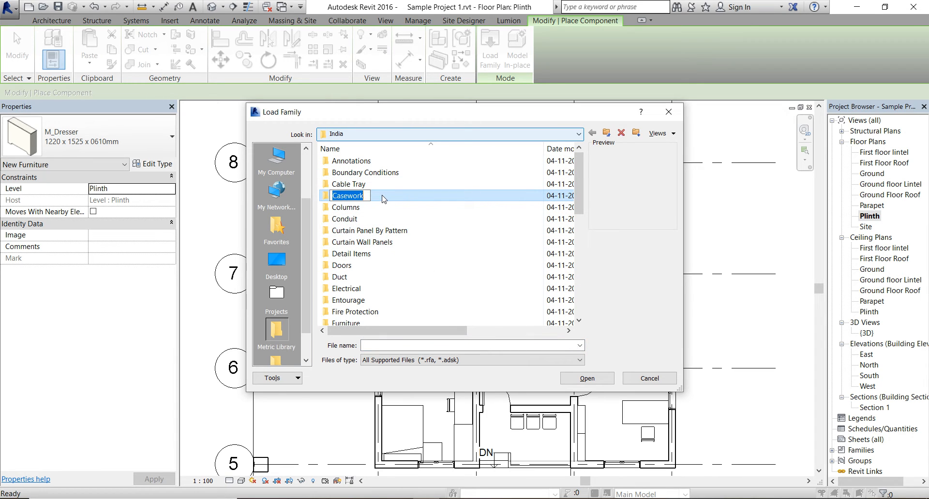
double_click(337, 194)
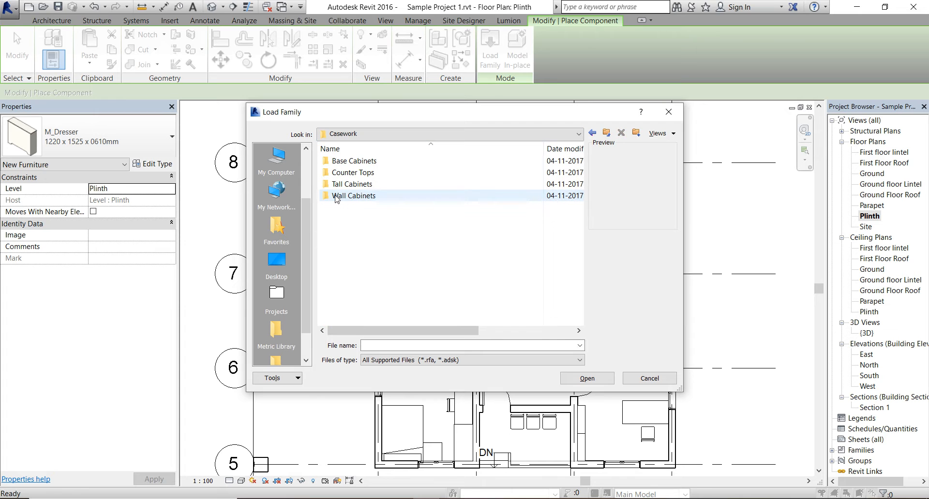
double_click(384, 173)
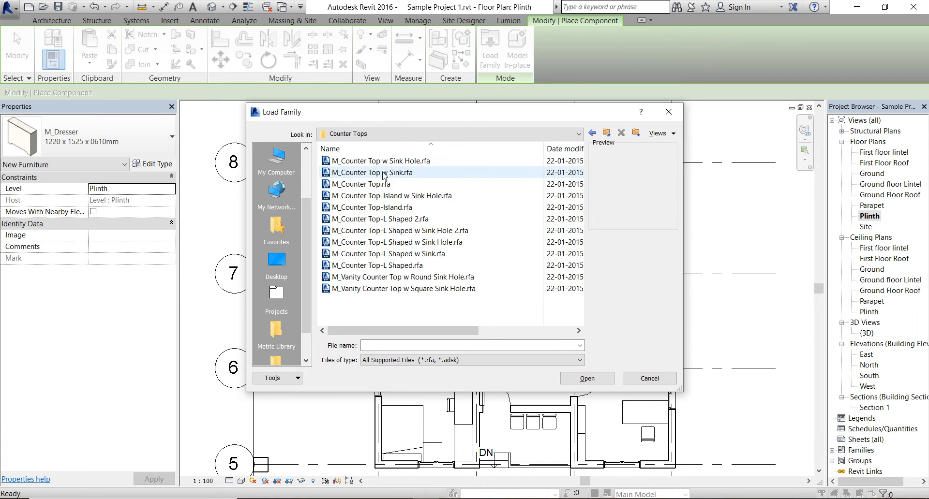
left_click(384, 265)
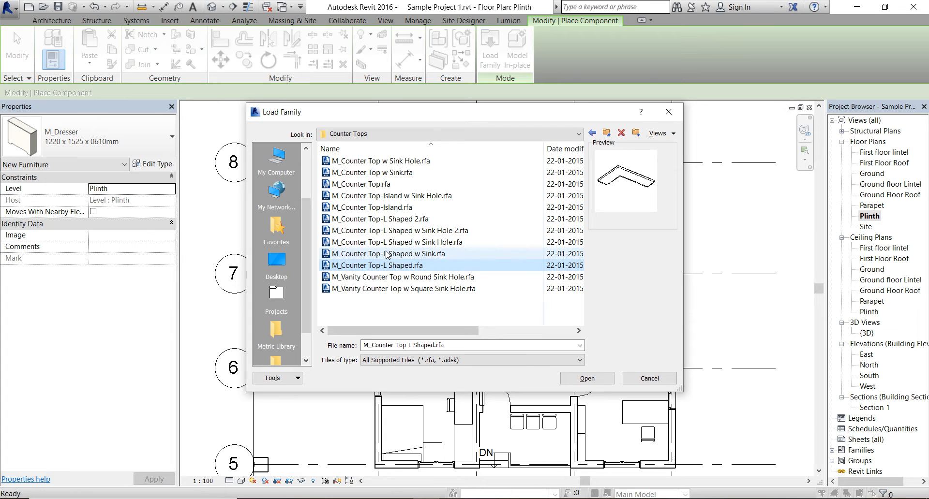
left_click(386, 254)
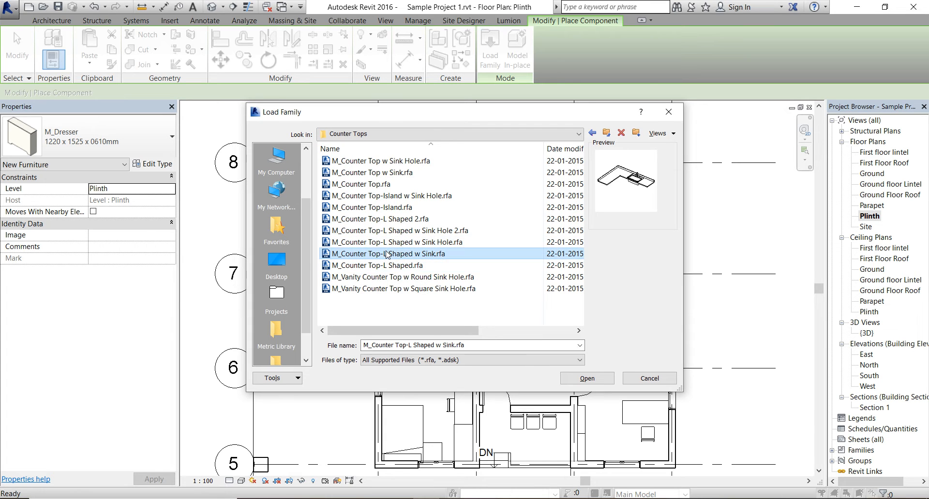
left_click(594, 381)
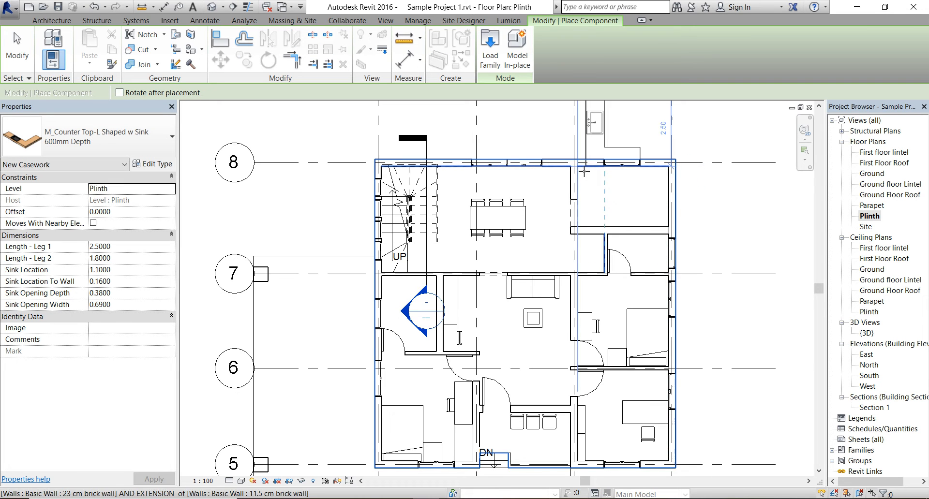
- Rotate the L-shaped counter top so its sink leg runs horizontally, and place it outside the building beside the kitchen
key("space")
key("space")
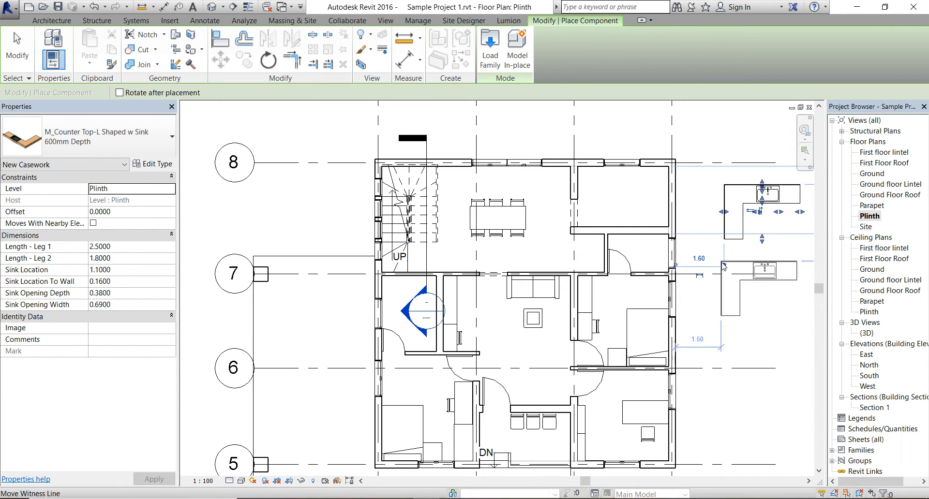
left_click(714, 218)
key("Escape")
- Mirror a copy of the counter top about a vertical axis towards the kitchen and delete the original
left_click(742, 192)
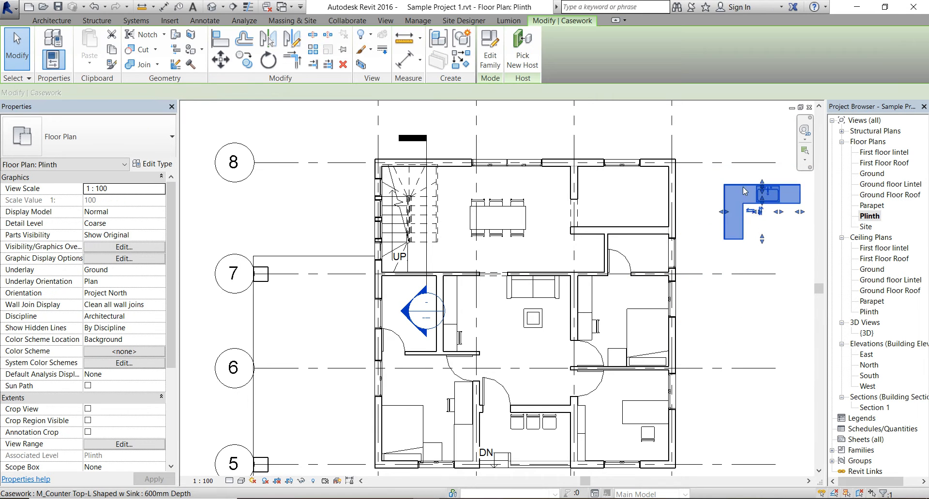
left_click(290, 44)
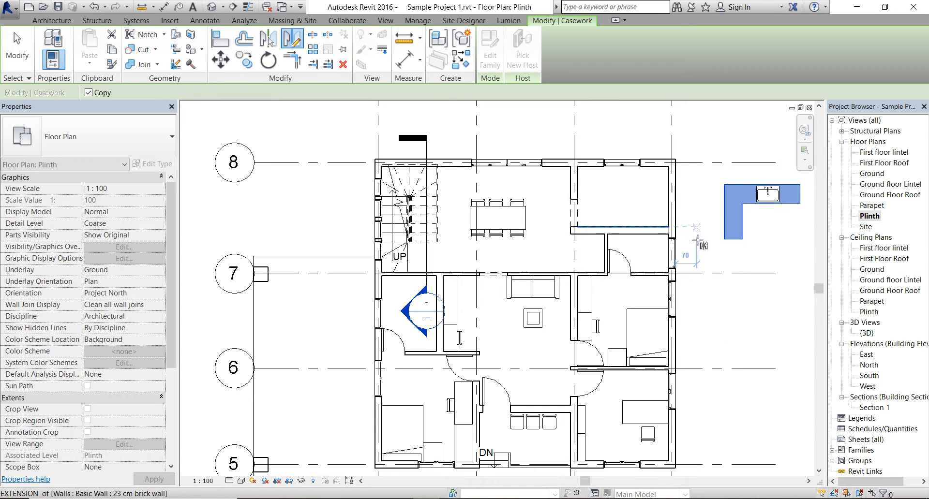
left_click(718, 169)
key("Escape")
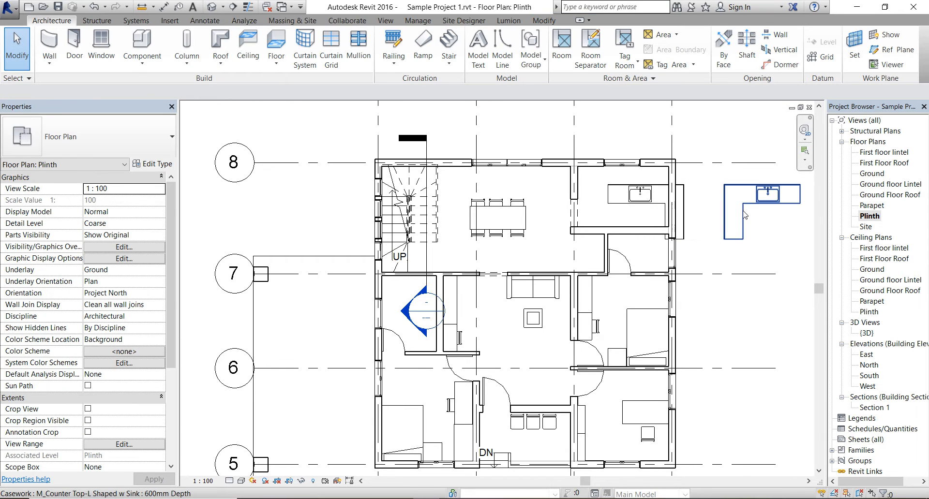
left_click(743, 211)
key("Delete")
- Move the mirrored counter top so its outer corner meets the kitchen's upper-right inner wall corner
scroll(635, 192, "up", 2)
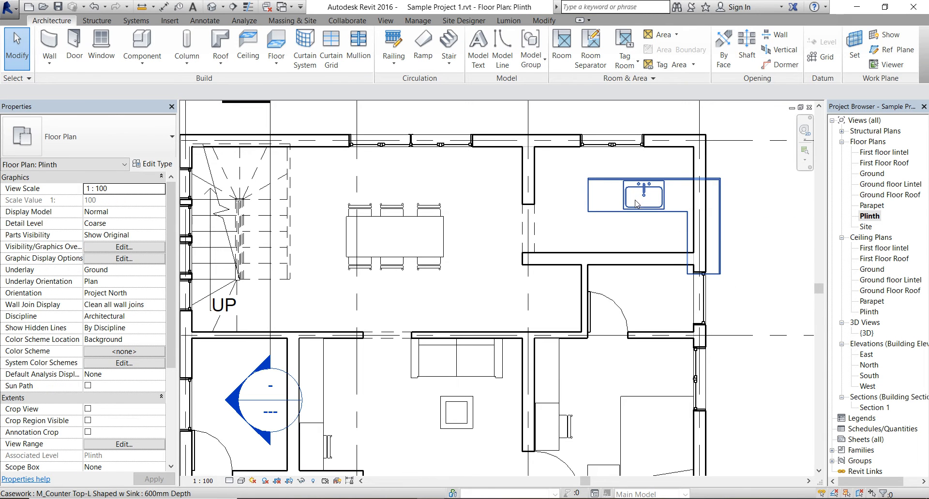
left_click(635, 203)
left_click(221, 59)
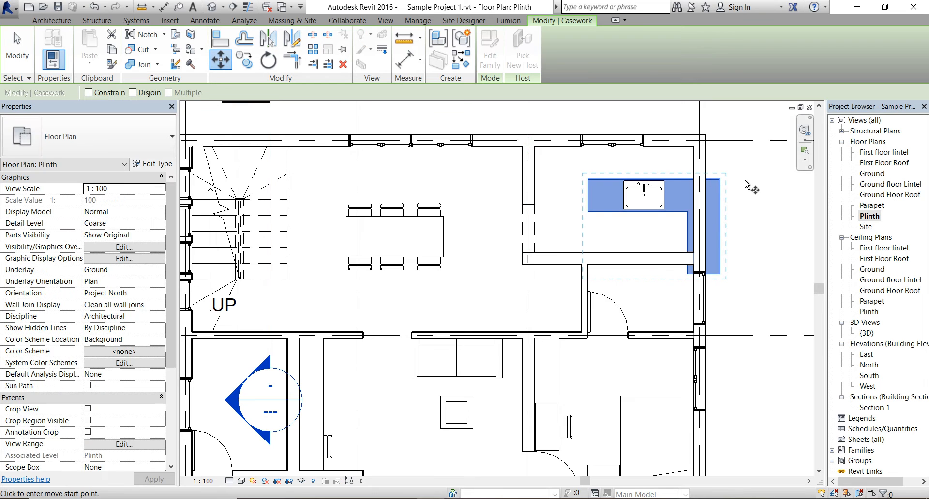
scroll(725, 182, "up", 4)
left_click(720, 179)
scroll(714, 193, "down", 2)
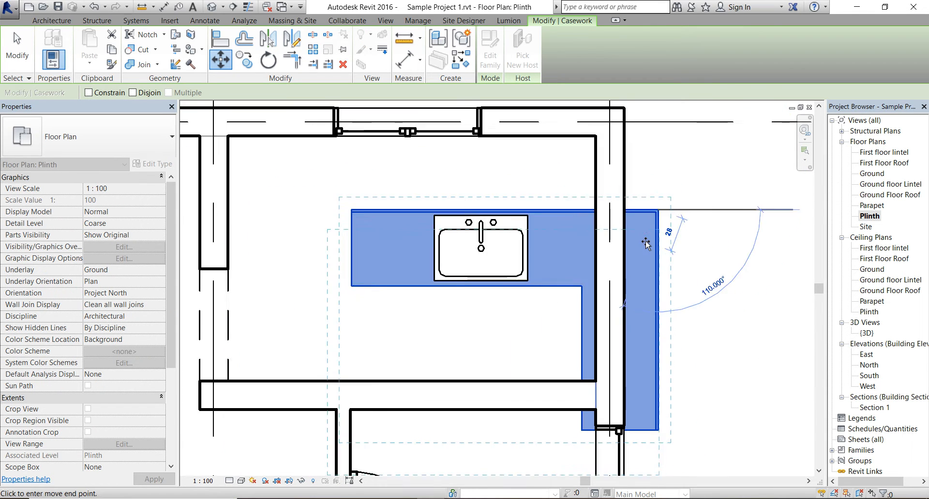
scroll(645, 244, "down", 1)
left_click(595, 137)
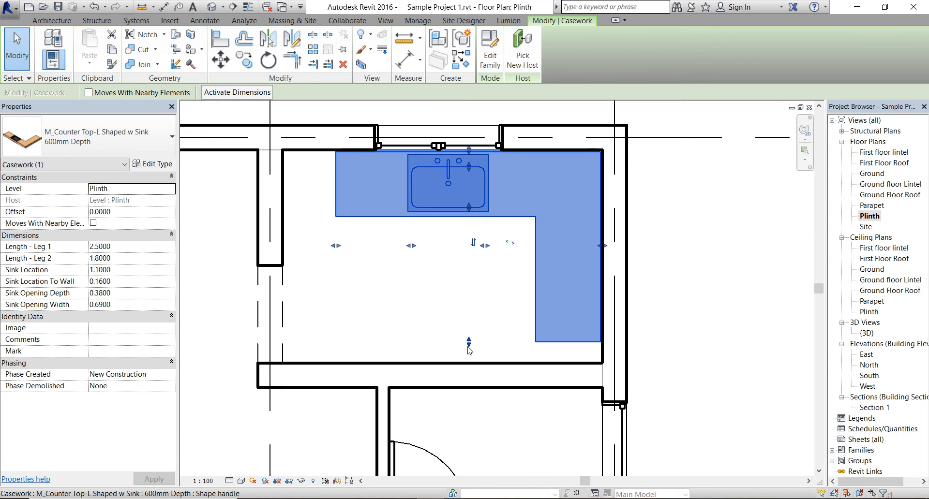
- Stretch the counter top's legs to the kitchen walls, making leg 1 3.0 and leg 2 2.0 long
left_click_drag(472, 361, 472, 364)
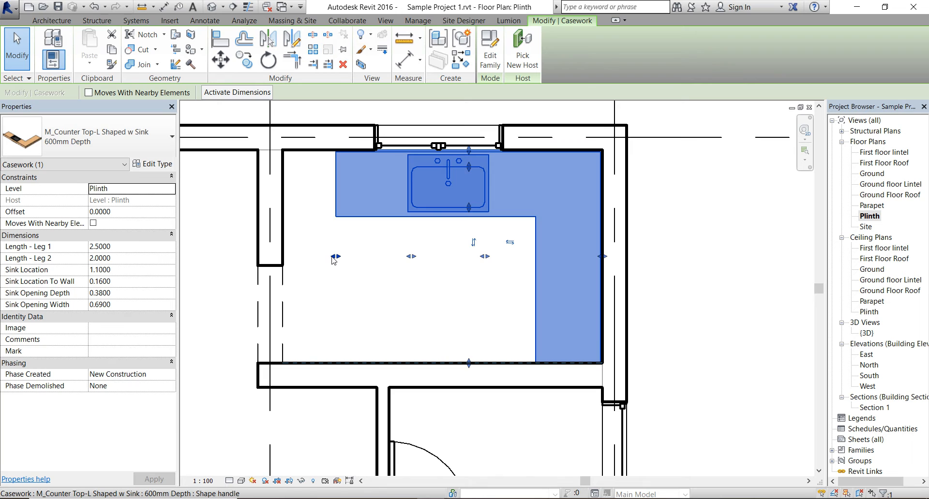
left_click_drag(335, 256, 283, 255)
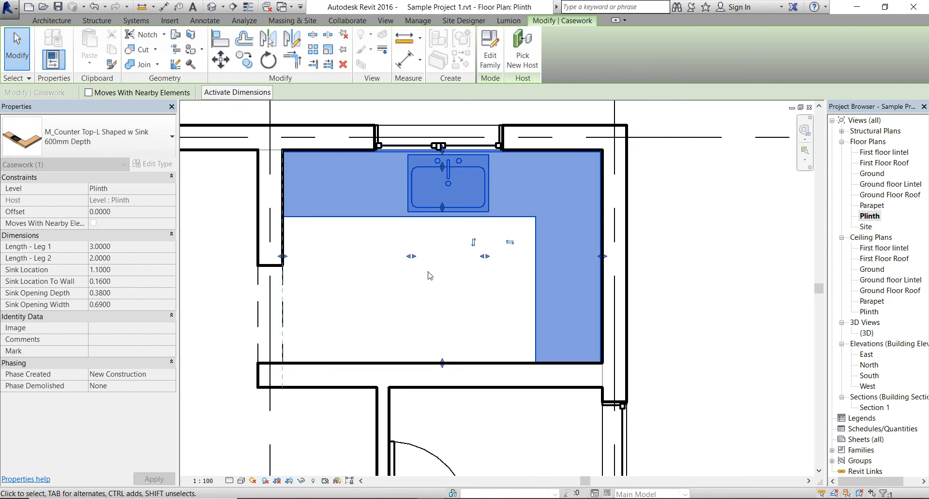
left_click(471, 319)
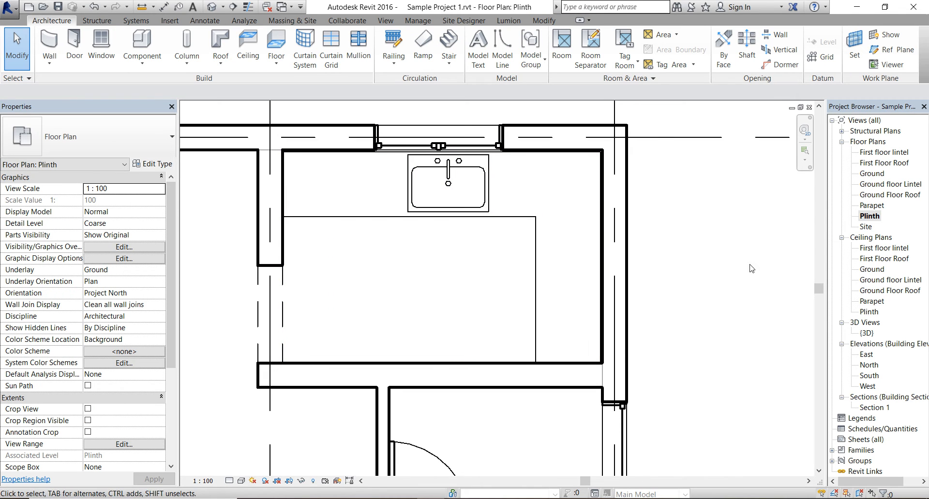
scroll(751, 268, "down", 3)
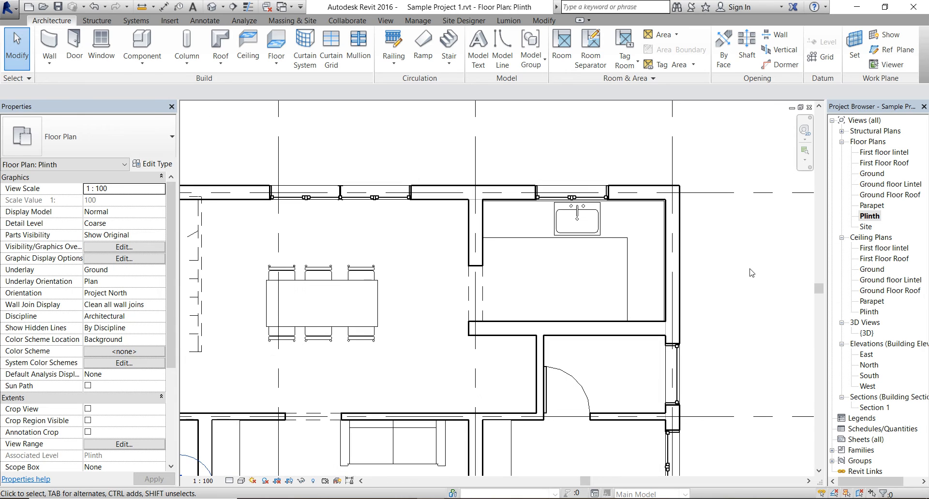
- Start placing a component and browse the family library to the Domestic folder under Specialty Equipment
key("c")
key("m")
left_click(489, 49)
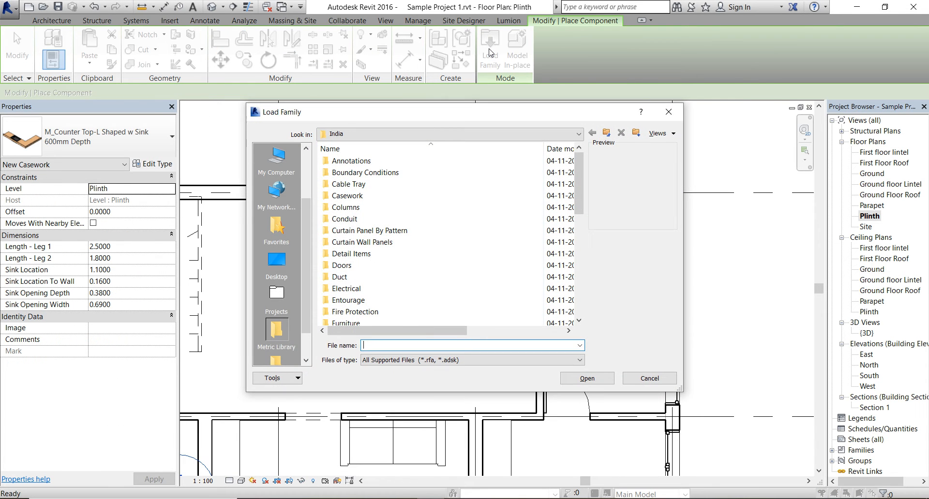
scroll(488, 276, "down", 2)
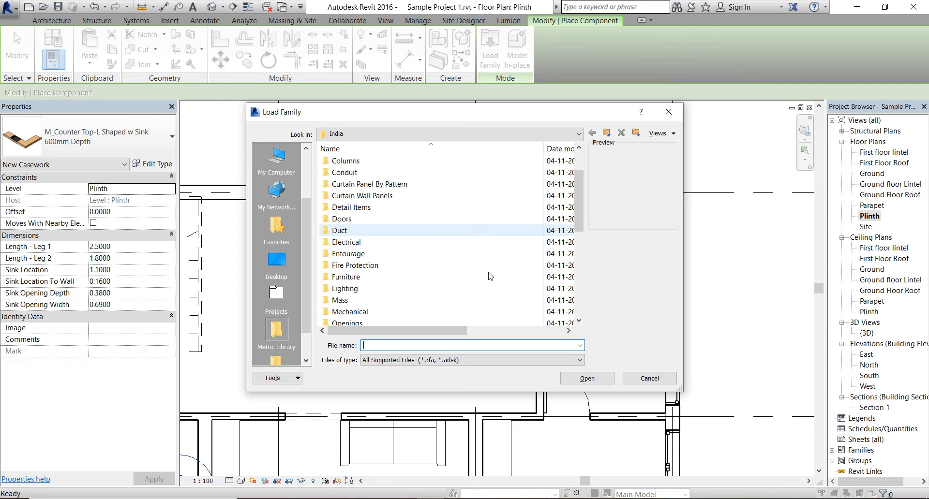
scroll(488, 275, "down", 3)
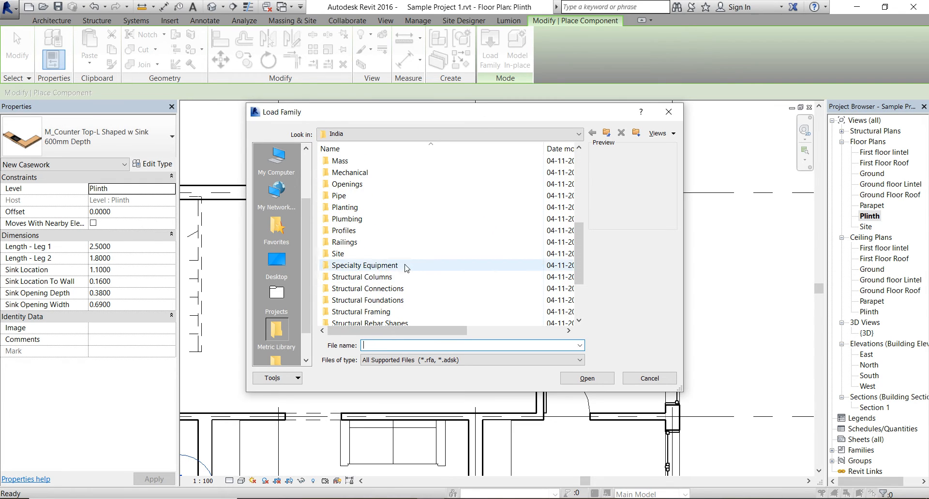
left_click(404, 265)
double_click(404, 265)
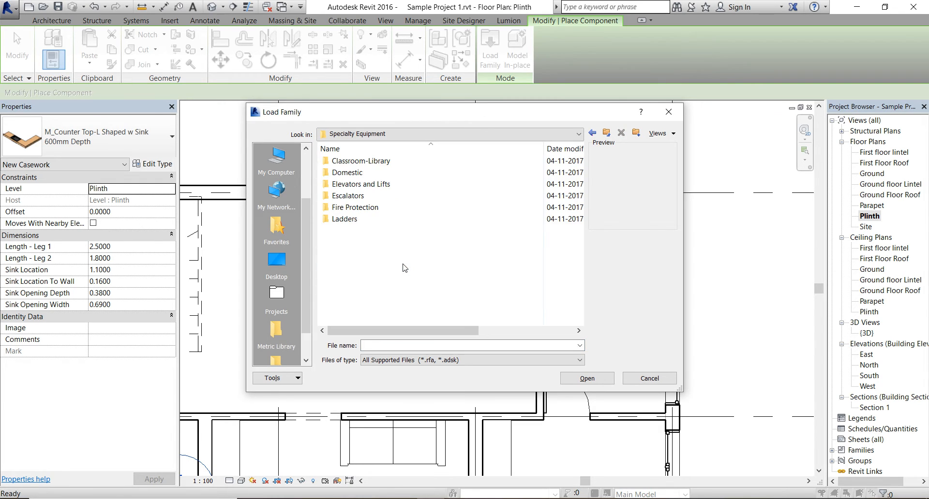
double_click(368, 173)
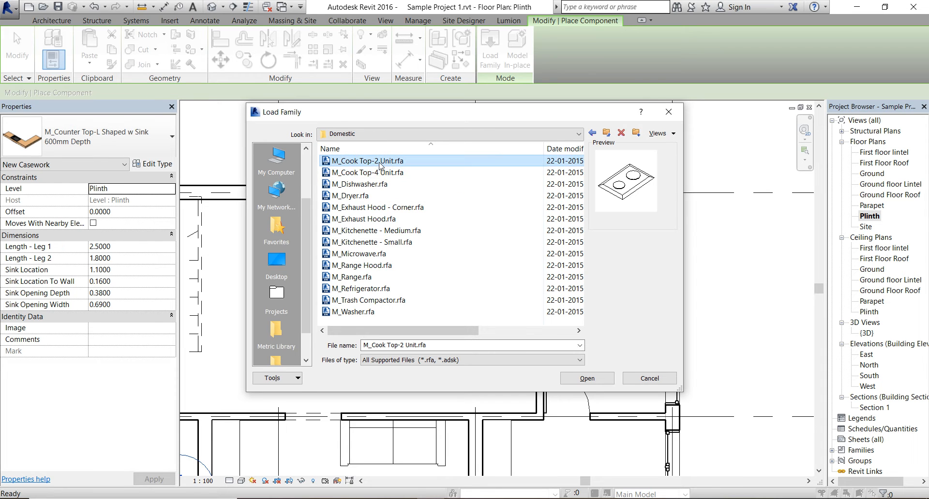
- Preview the cook top and kitchenette families, and load M_Cook Top-4 Unit.rfa
left_click(380, 173)
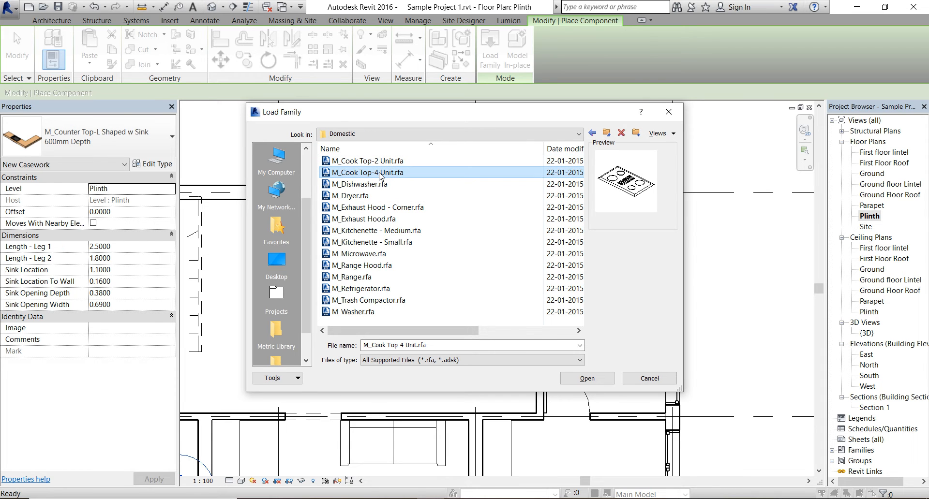
left_click(390, 231)
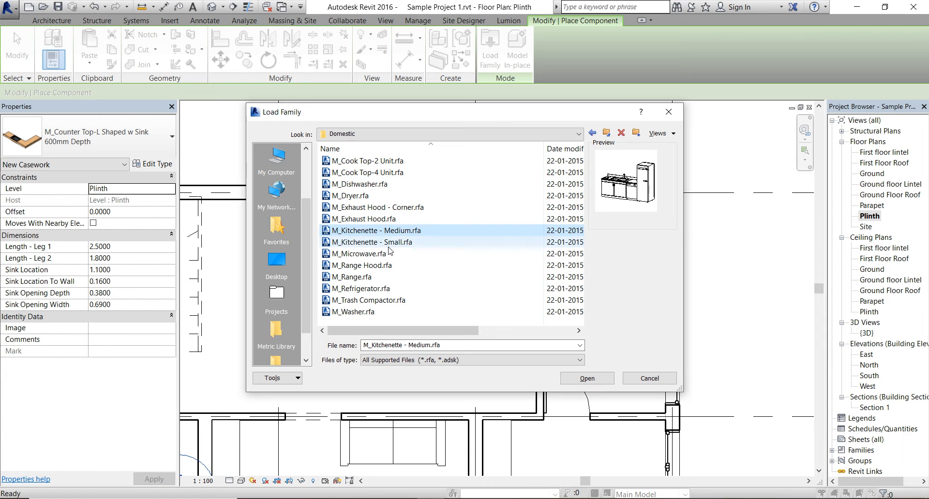
left_click(392, 246)
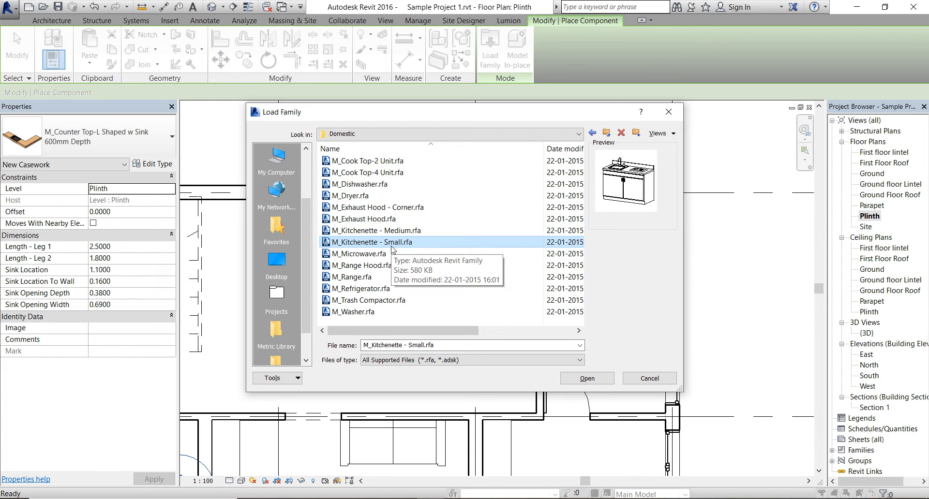
left_click(401, 174)
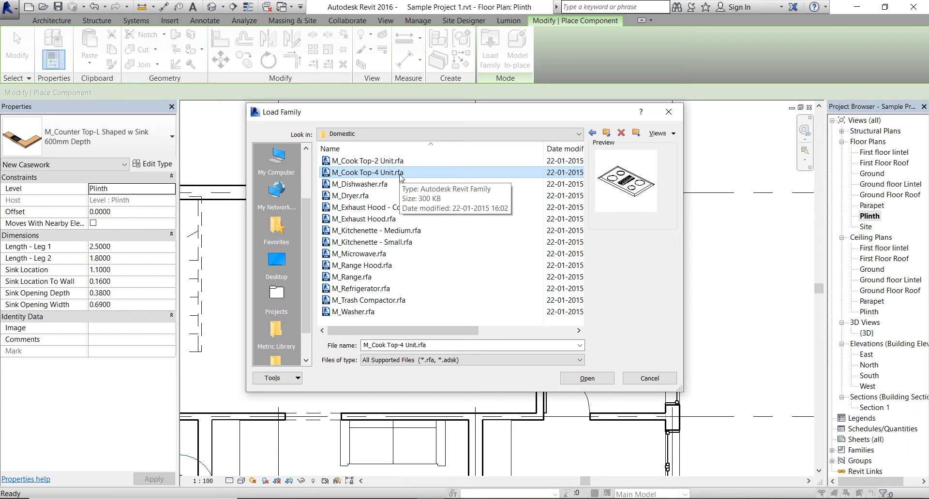
left_click(587, 378)
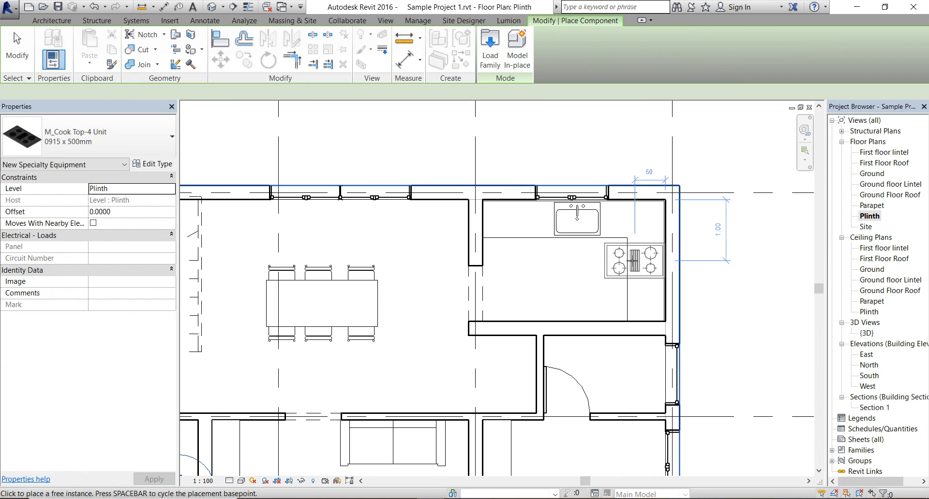
- Rotate the four-burner cook top 90 degrees and place it on the counter leg along the kitchen's outer side wall
key("space")
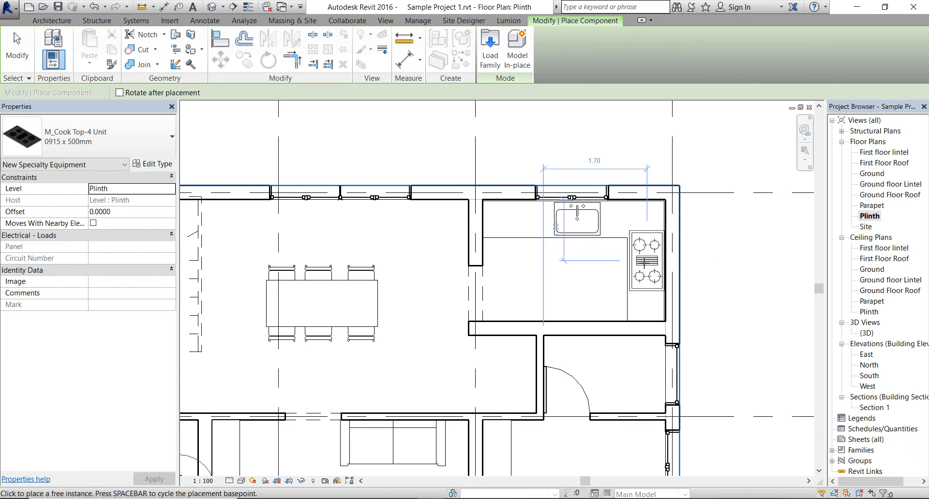
left_click(643, 269)
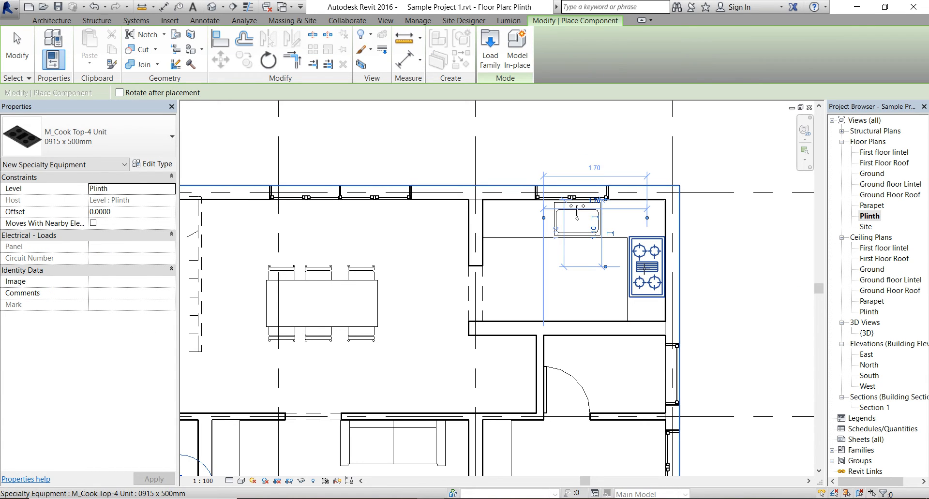
key("Escape")
- Load the M_Counter Top w Sink.rfa family from the Counter Tops folder under Casework
left_click(494, 40)
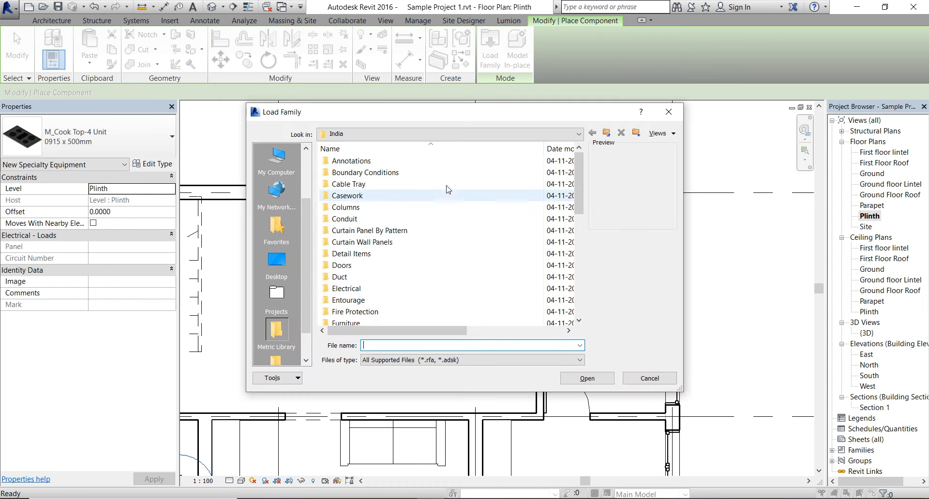
double_click(401, 197)
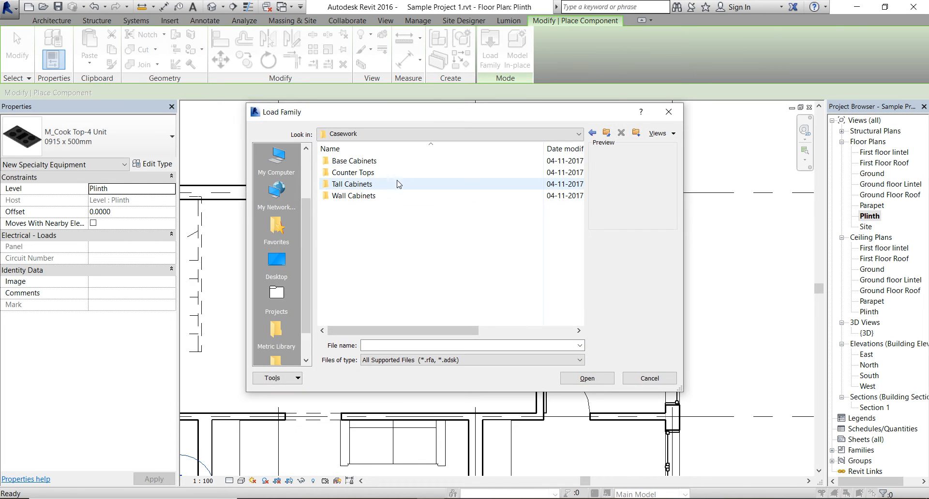
double_click(401, 174)
left_click(395, 174)
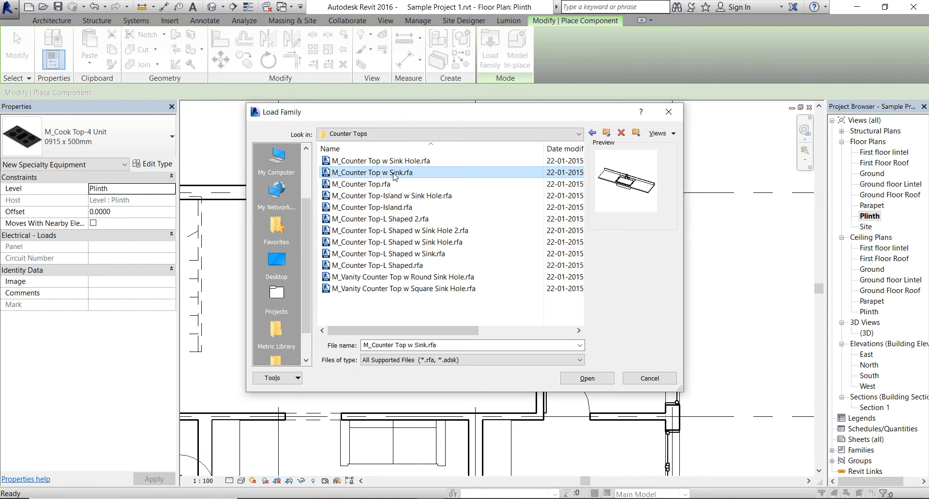
left_click(587, 378)
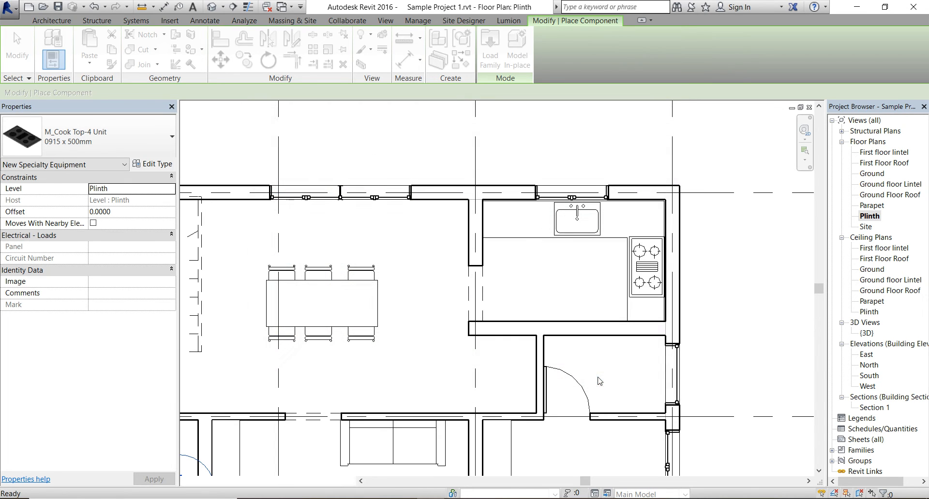
- Place the straight counter top with sink vertically in the recess below the kitchen, against the toilet wall
left_click(535, 304)
key("Escape")
scroll(515, 311, "up", 5)
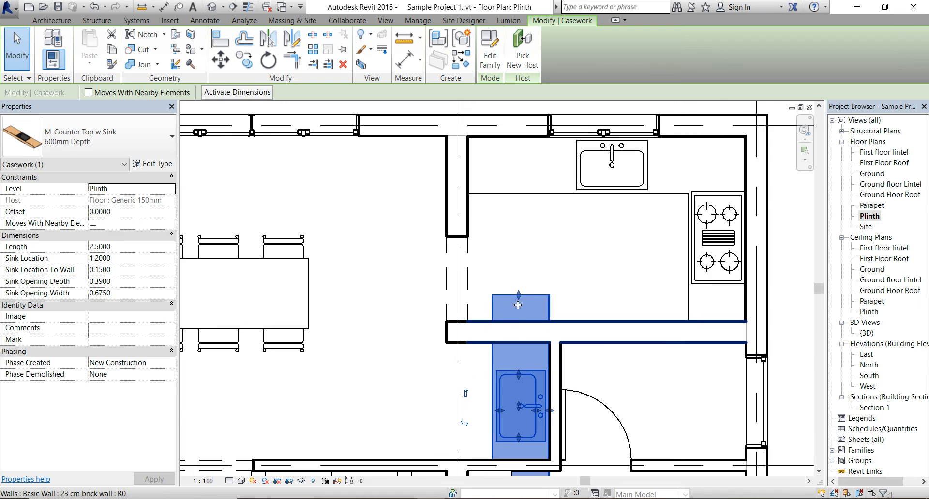
- Shorten the straight sink counter top from both ends so it fits between the recess's upper and lower walls
left_click_drag(521, 286, 521, 387)
scroll(520, 387, "down", 3)
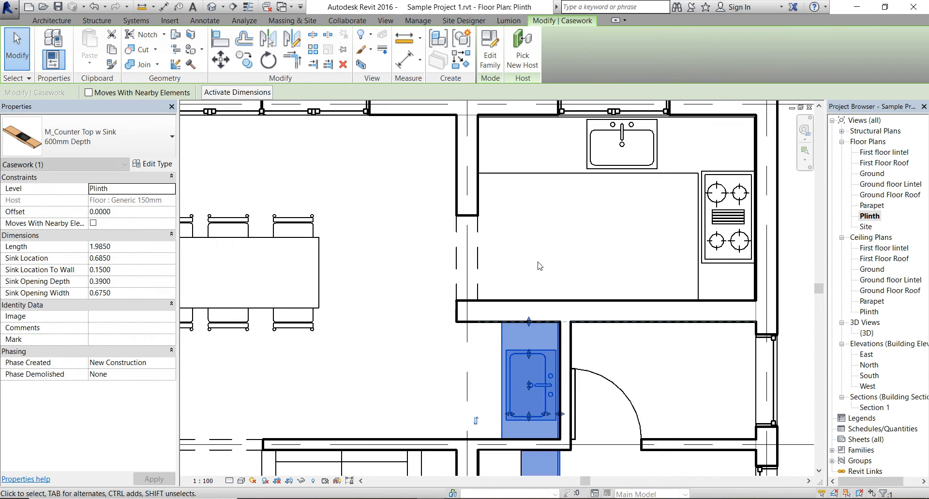
scroll(547, 380, "up", 1)
scroll(546, 380, "down", 3)
scroll(538, 428, "up", 4)
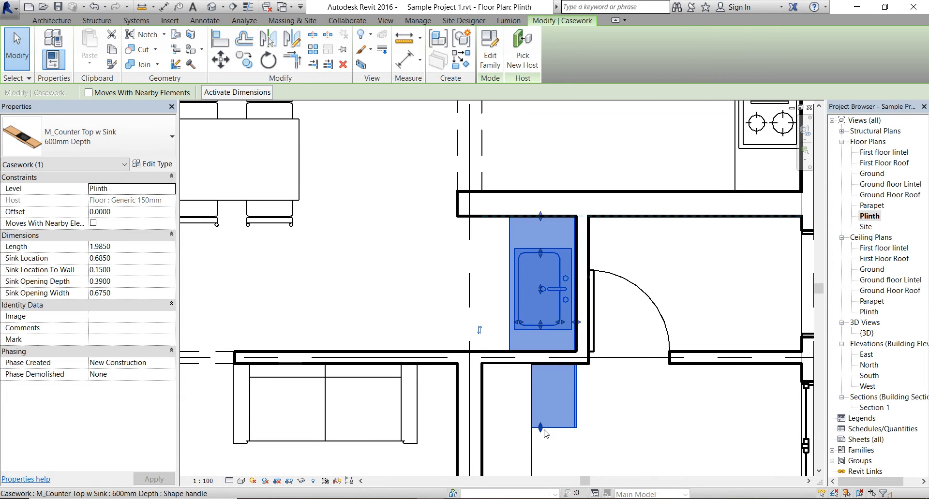
left_click_drag(540, 427, 540, 353)
left_click(622, 422)
scroll(405, 269, "down", 3)
scroll(711, 273, "down", 1)
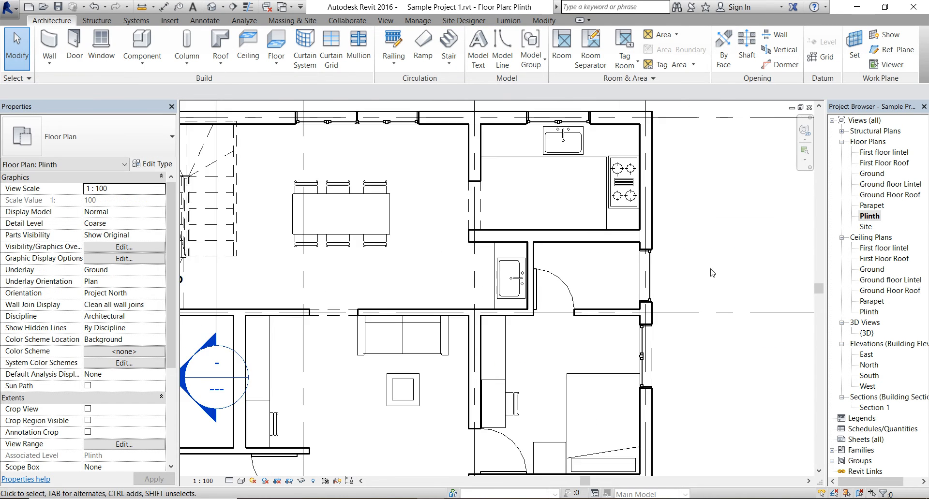
scroll(710, 273, "down", 2)
middle_click_drag(711, 272, 718, 244)
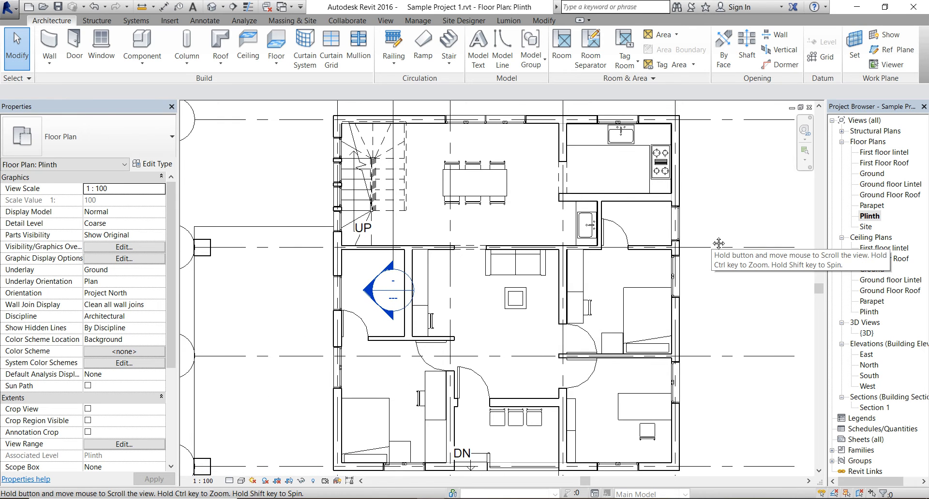
scroll(712, 241, "up", 1)
scroll(711, 240, "down", 1)
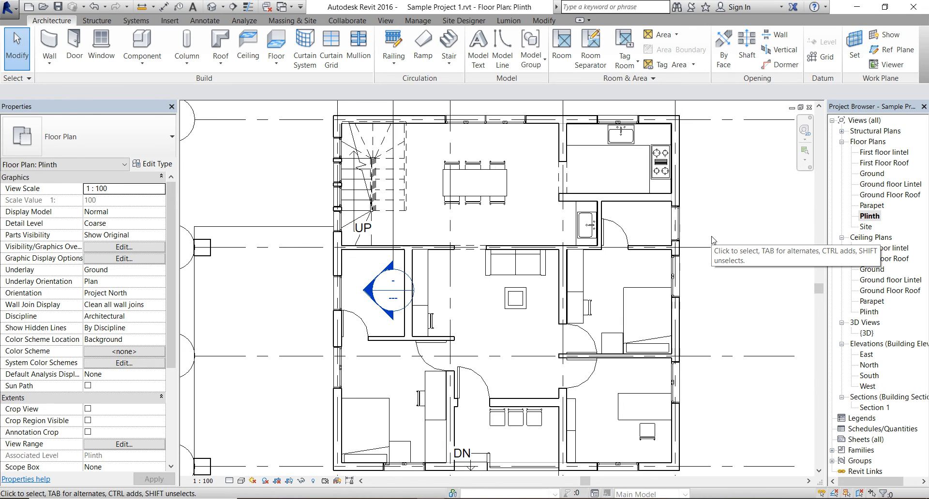
- Load M_Sink Vanity-Square.rfa from Plumbing > Architectural > Fixtures > Sinks and place it near the toilet's upper wall, beside the door
key("c")
key("m")
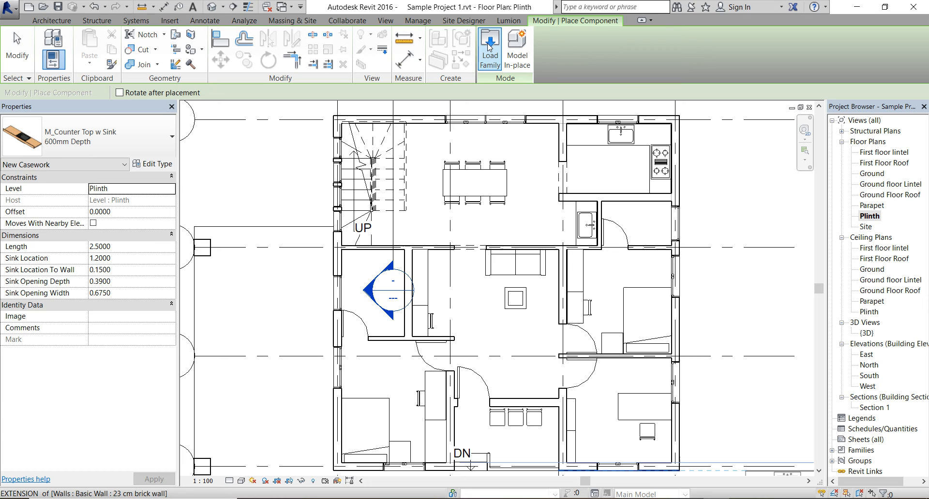
left_click(489, 46)
scroll(427, 215, "down", 1)
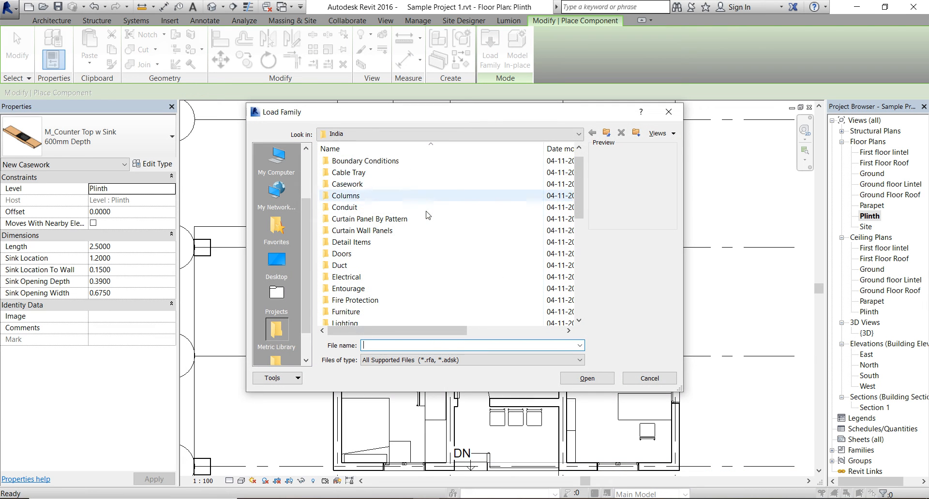
scroll(428, 215, "down", 5)
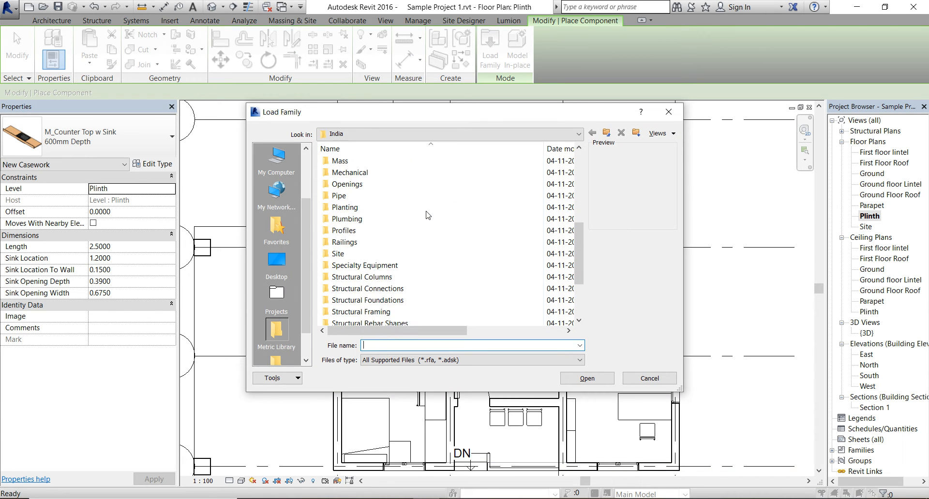
double_click(345, 219)
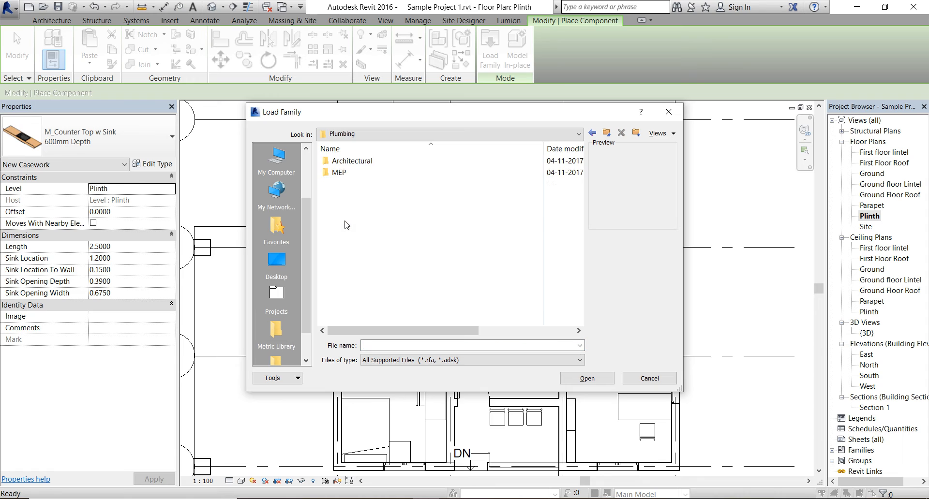
double_click(353, 161)
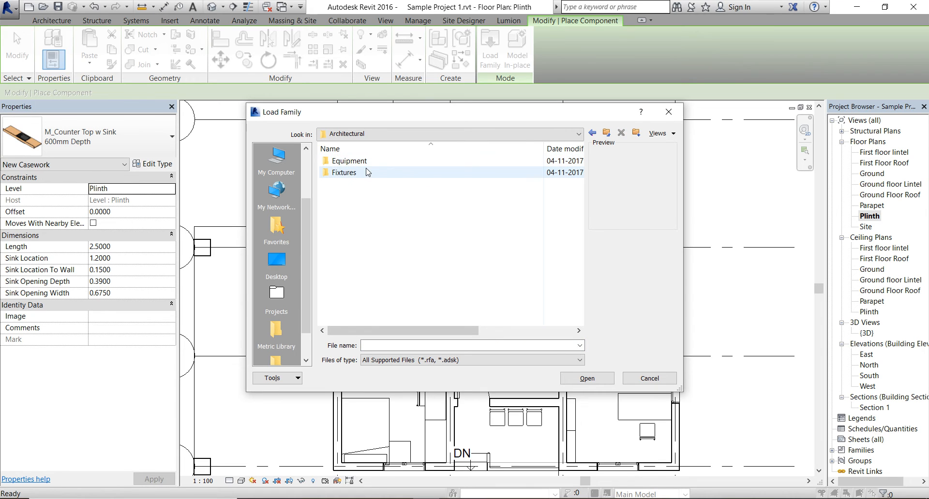
double_click(366, 173)
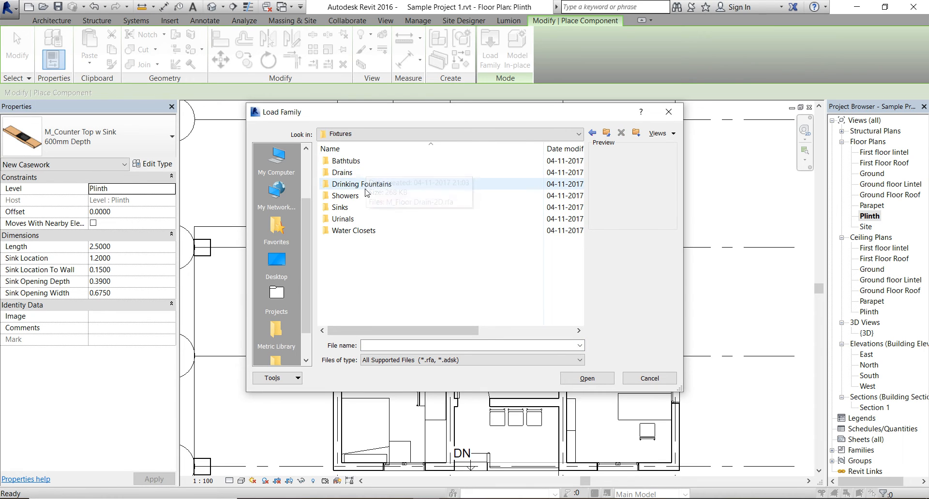
double_click(359, 209)
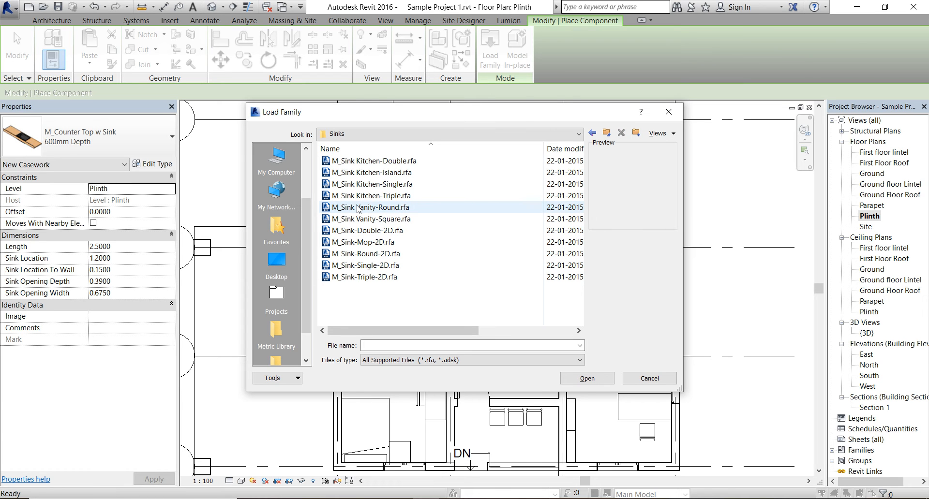
double_click(372, 219)
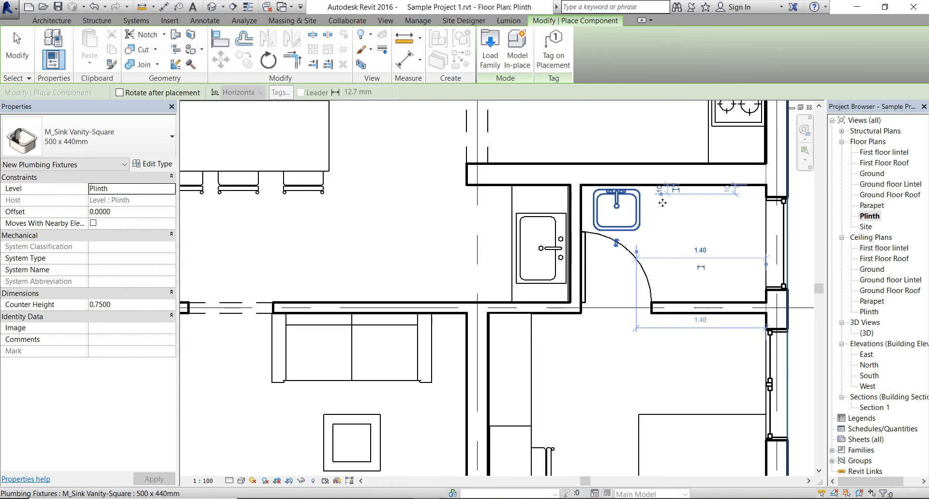
- Load the M_Toilet-Domestic-3D family from the Water Closets folder under Plumbing > Architectural > Fixtures
left_click(489, 48)
scroll(498, 313, "down", 5)
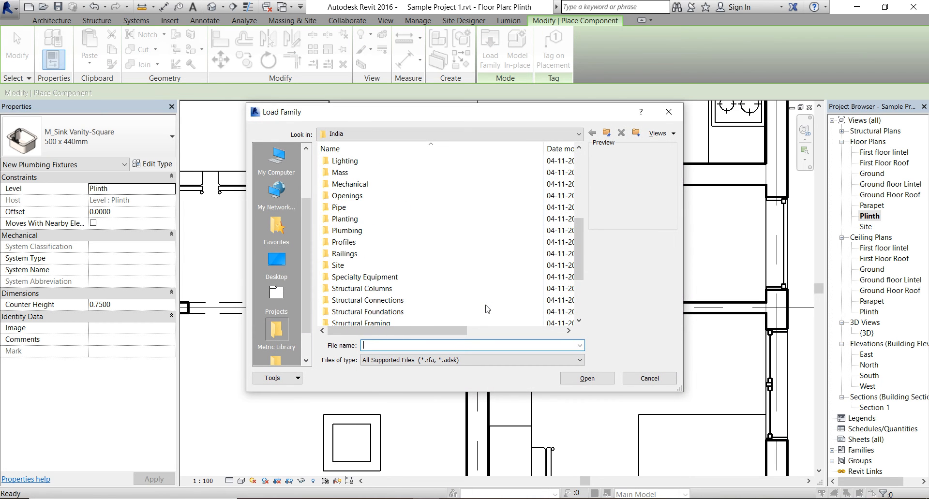
double_click(406, 231)
double_click(355, 161)
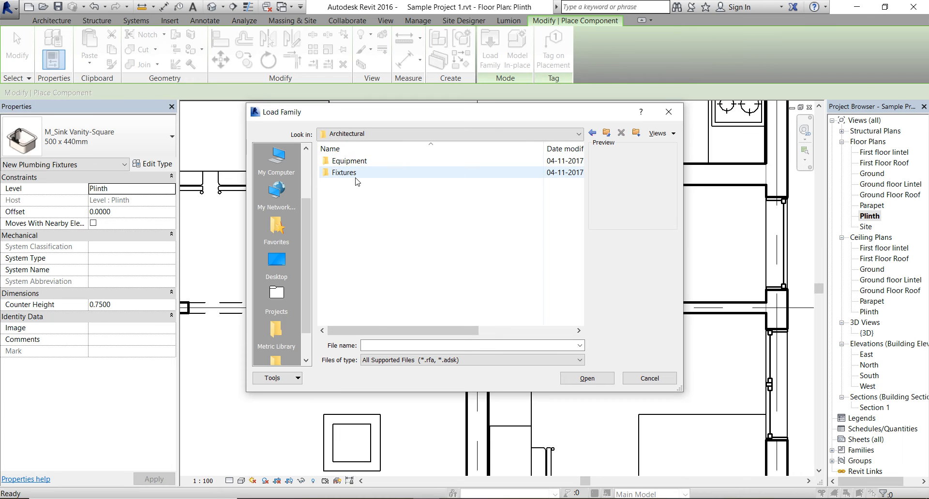
double_click(346, 173)
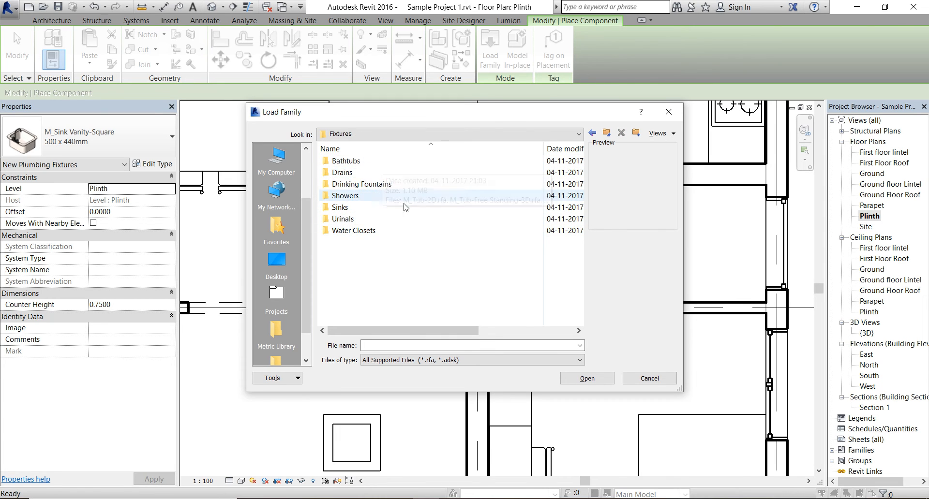
double_click(392, 231)
double_click(392, 198)
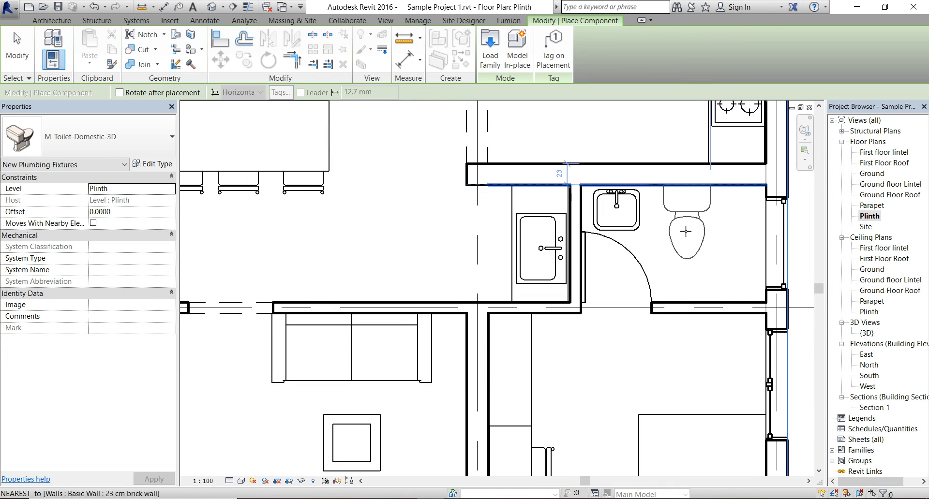
- Place the domestic toilet against the upper wall of the toilet room, between the vanity sink and the window
left_click(686, 187)
key("Escape")
key("Escape")
- Move the square vanity sink up against the upper wall of the toilet room, beside the door
scroll(609, 197, "up", 2)
left_click(611, 200)
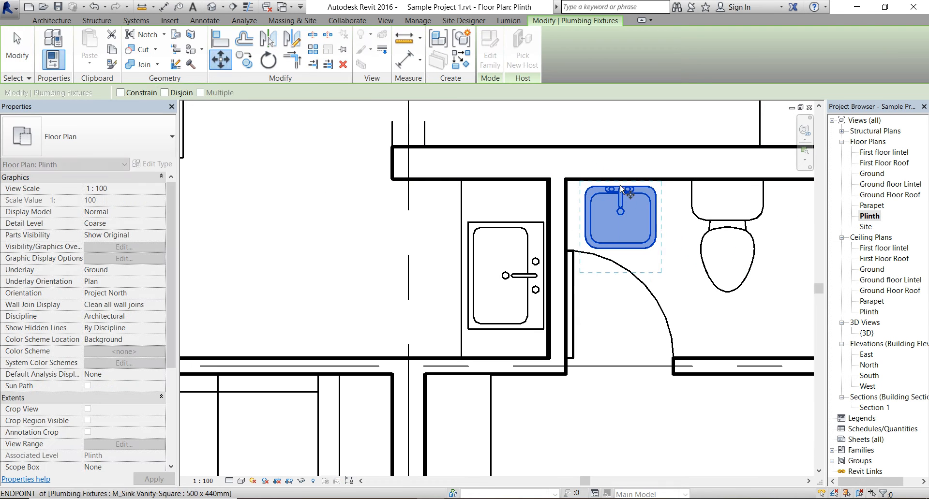
scroll(628, 208, "down", 4)
key("Escape")
- Place a matching M_Sink Vanity-Square in the bathroom below the stairs, against its right wall near the lower corner
right_click(633, 211)
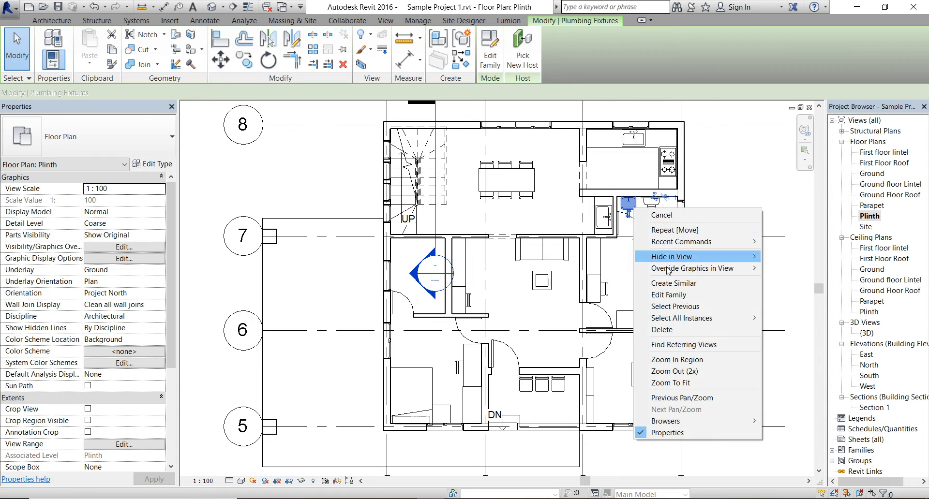
left_click(657, 285)
scroll(435, 309, "up", 5)
left_click(423, 269)
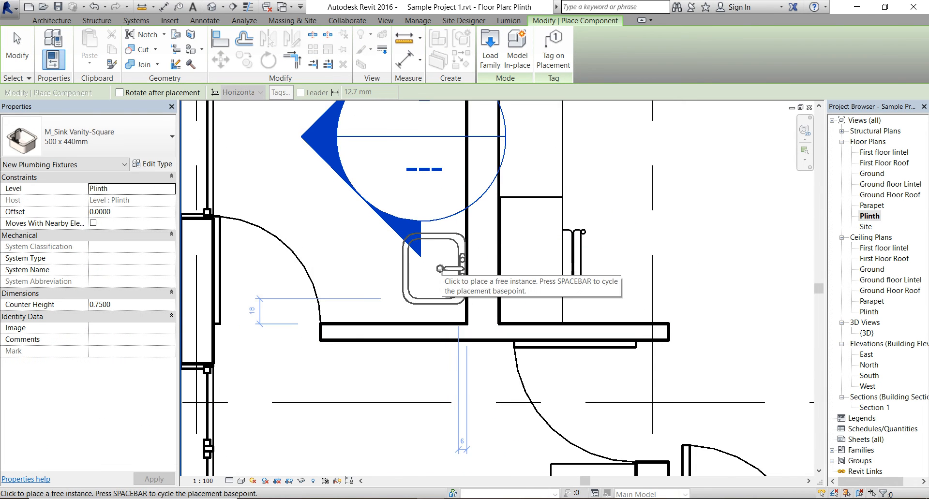
scroll(483, 271, "down", 5)
key("Escape")
- Place a matching M_Toilet-Domestic-3D against the right wall of the bathroom below the stairs, just above the vanity sink
right_click(682, 198)
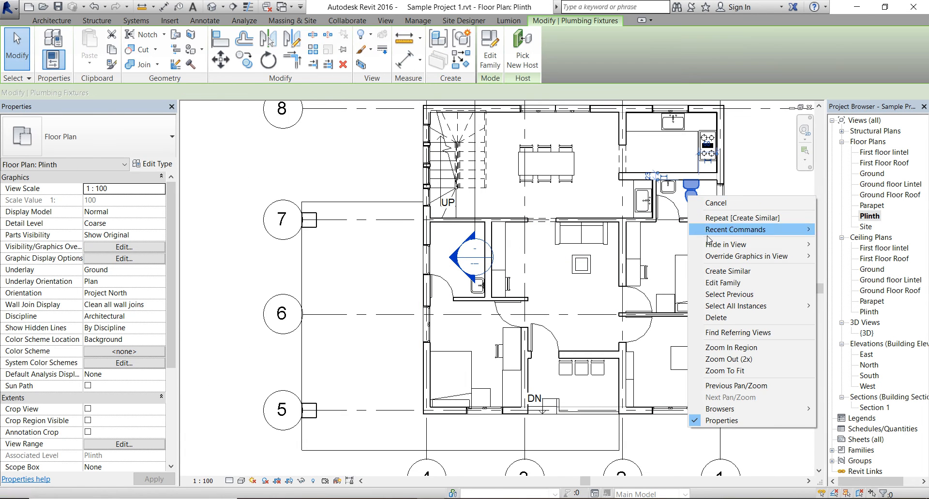
left_click(728, 259)
scroll(587, 253, "up", 5)
key("Escape")
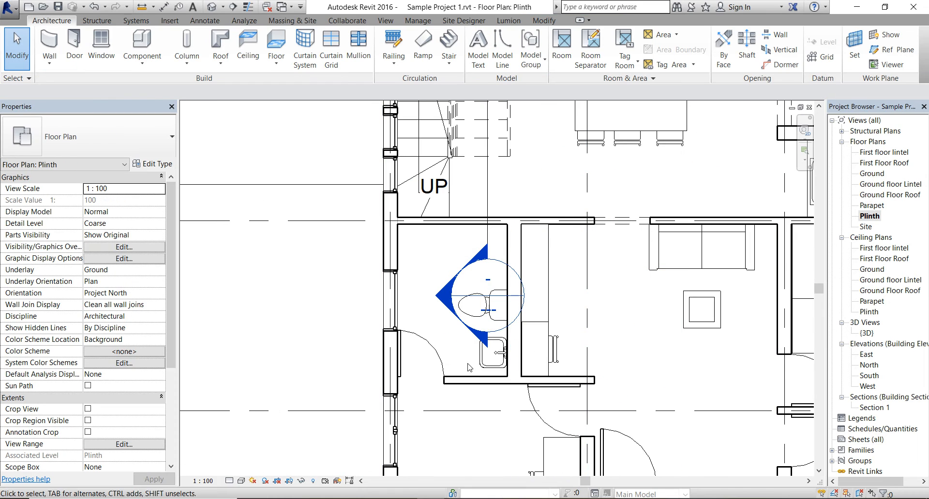
- Copy the upper-right and lower-left bedrooms' furniture, the sofa, coffee table and both bathrooms' sinks and toilets, and paste them aligned to the Ground Floor Roof level
scroll(359, 234, "down", 2)
middle_click_drag(549, 241, 554, 258)
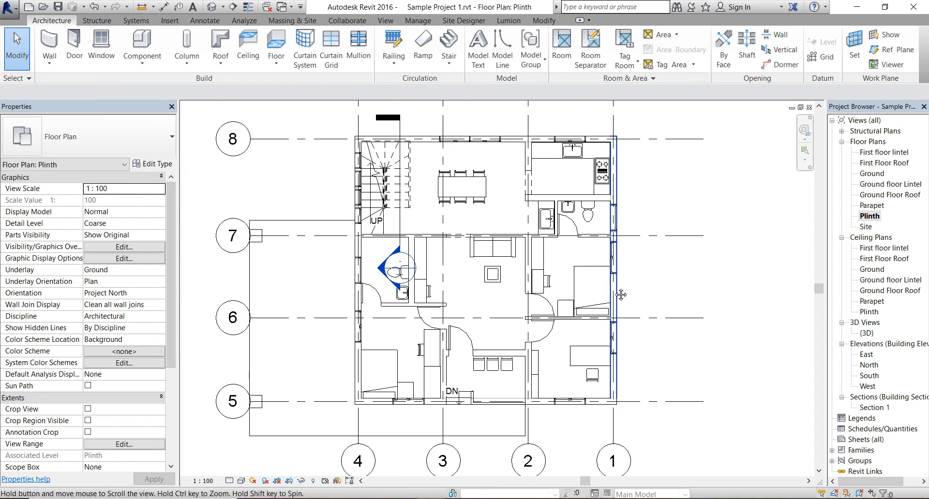
middle_click_drag(621, 295, 651, 323)
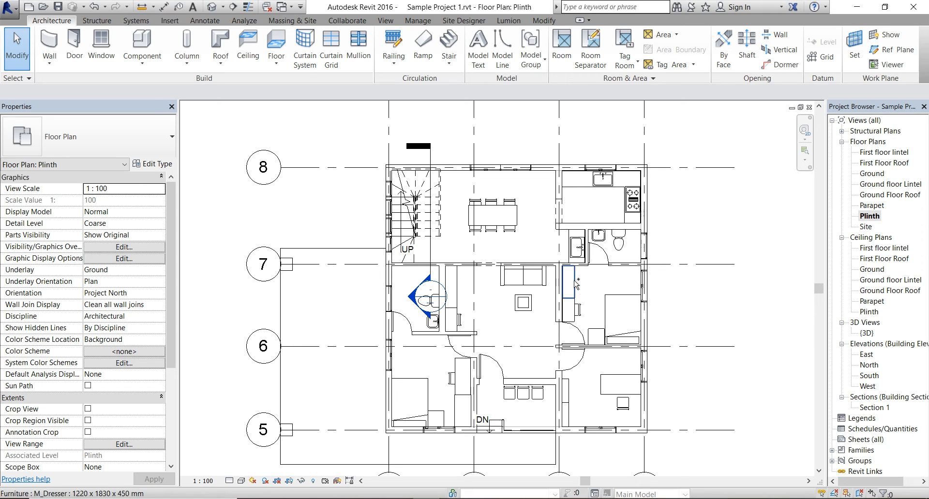
left_click_drag(575, 296, 568, 311, "ctrl")
left_click_drag(616, 279, 594, 339, "ctrl")
left_click_drag(534, 320, 490, 277, "ctrl")
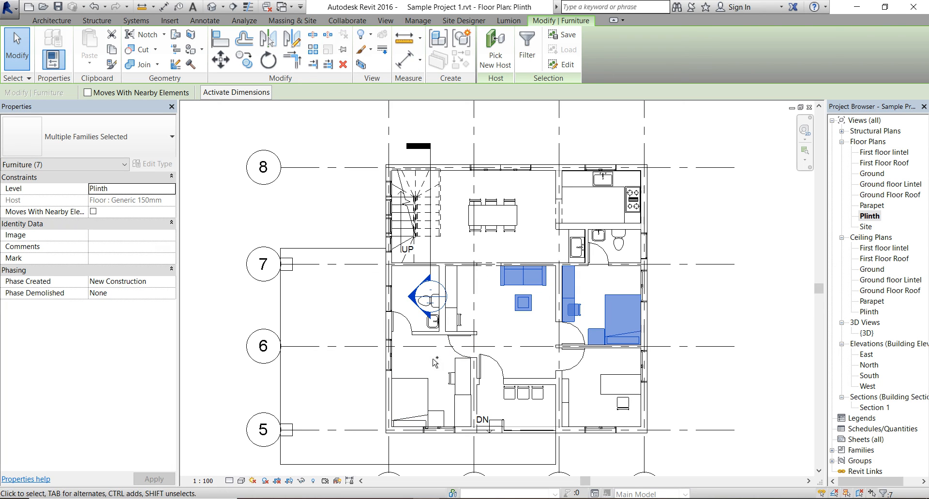
left_click(426, 387, "ctrl")
left_click(436, 417, "ctrl")
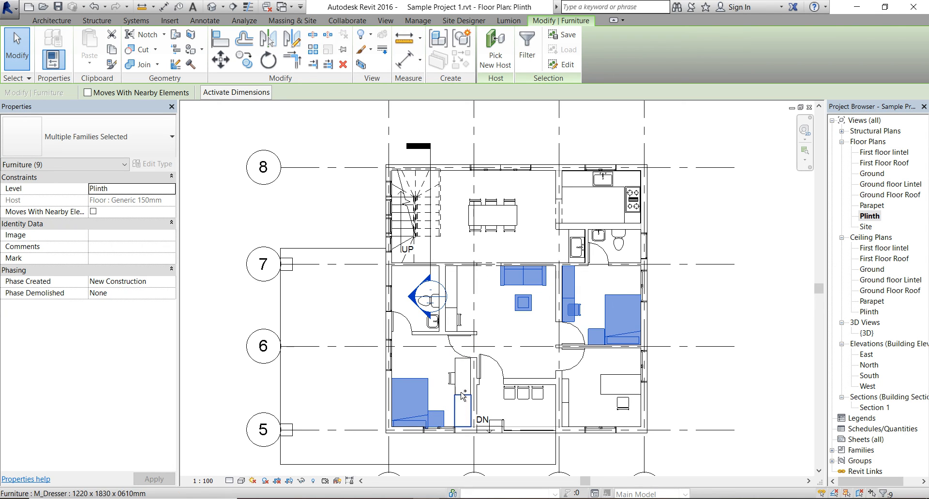
left_click(460, 414, "ctrl")
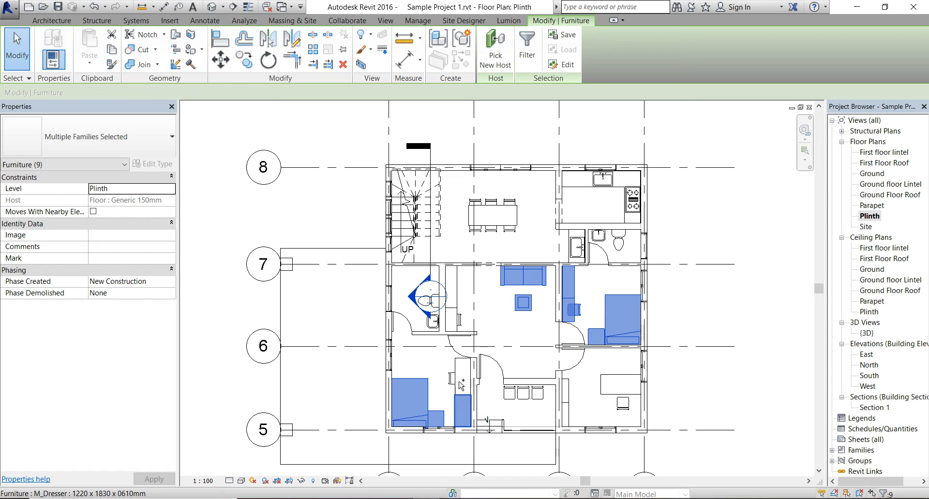
left_click(451, 377, "ctrl")
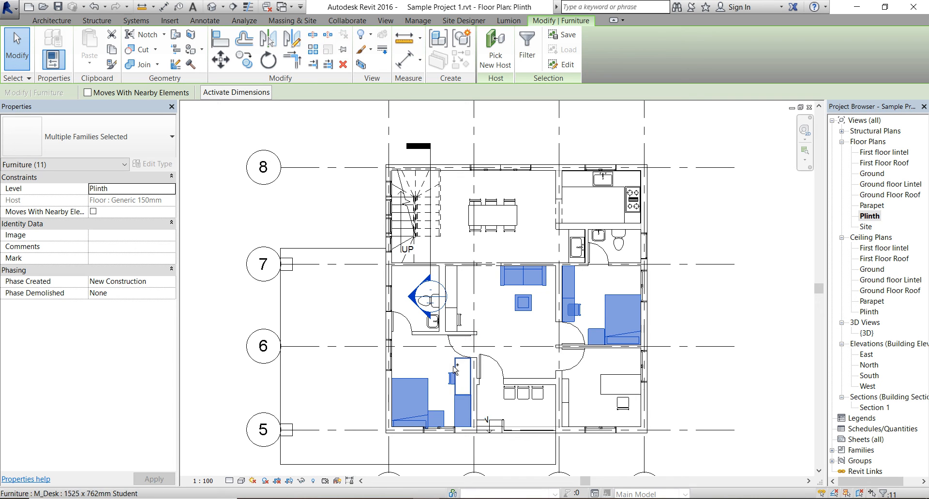
left_click(462, 375, "ctrl")
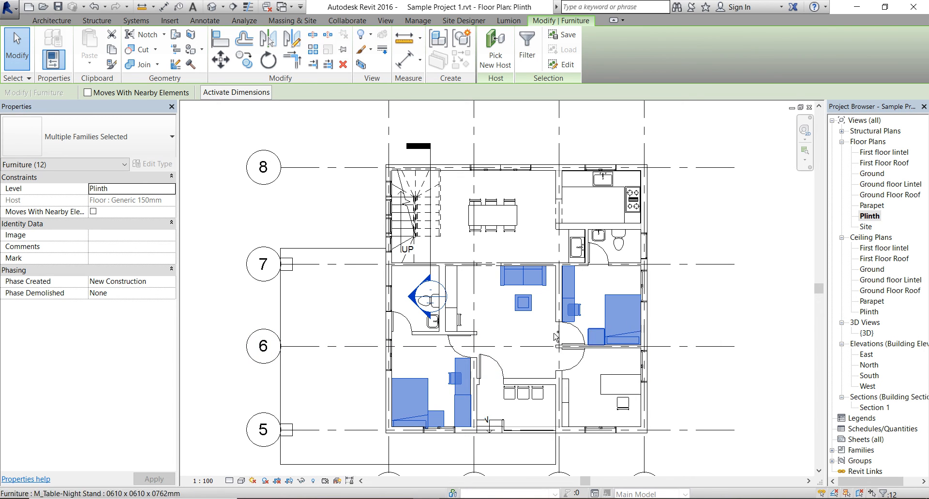
left_click(433, 322, "ctrl")
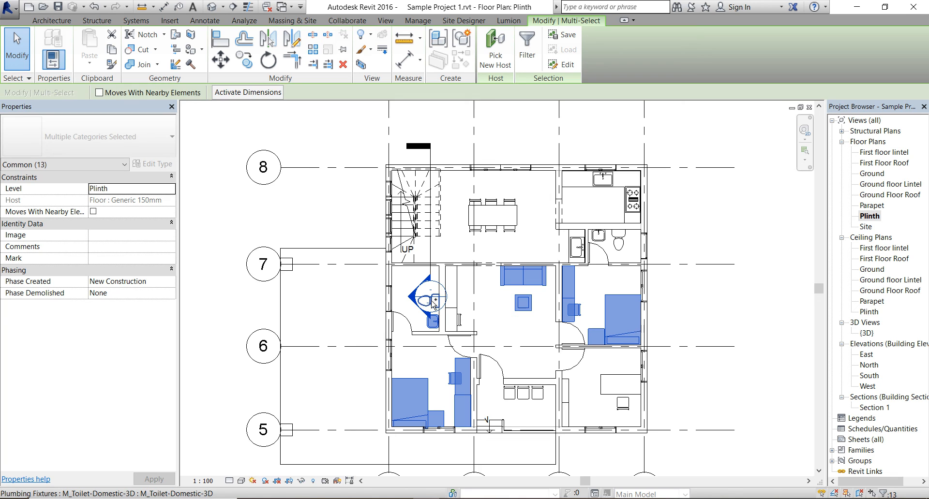
left_click(618, 241, "ctrl")
left_click(601, 242, "ctrl")
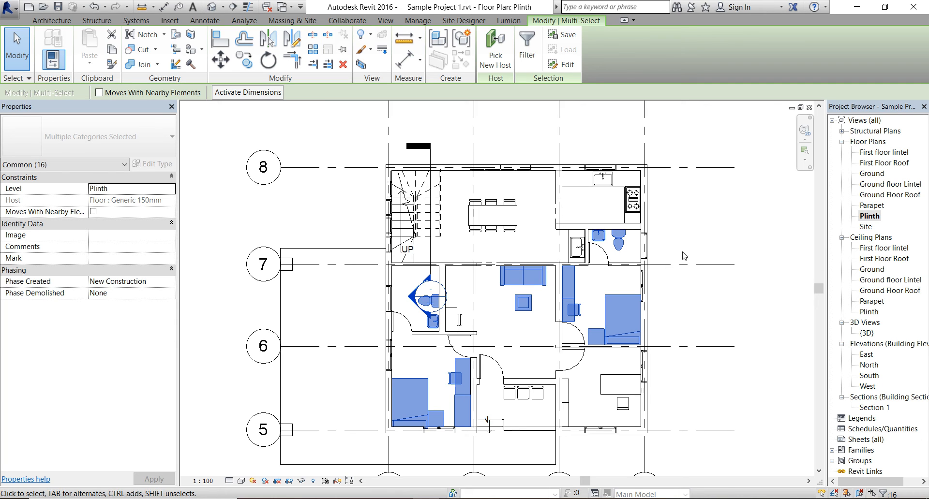
left_click(110, 49)
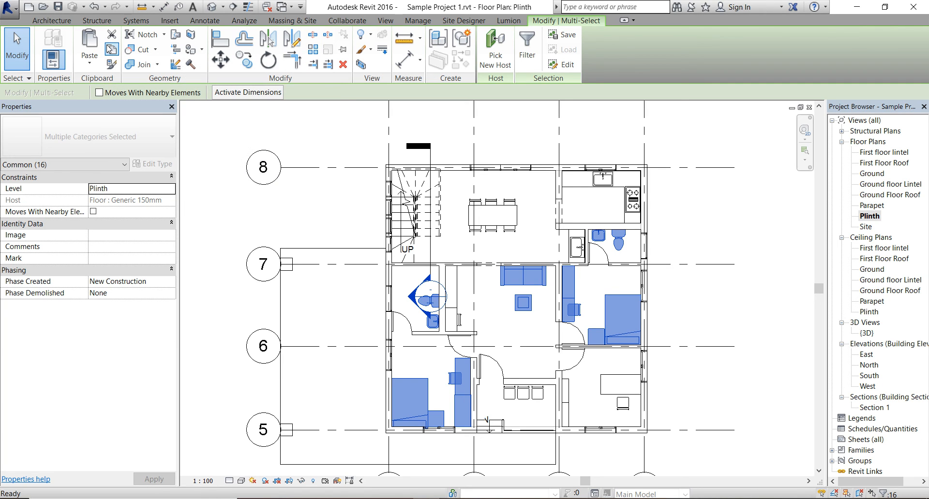
left_click(89, 67)
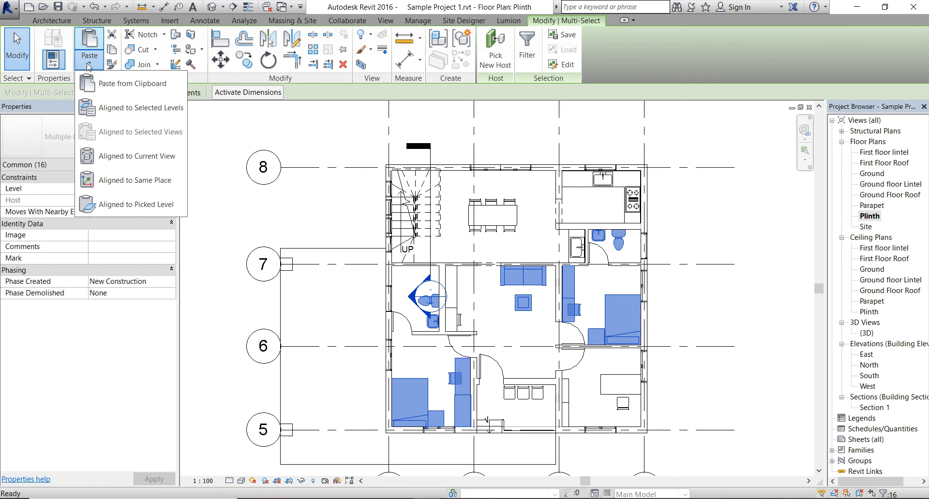
left_click(121, 107)
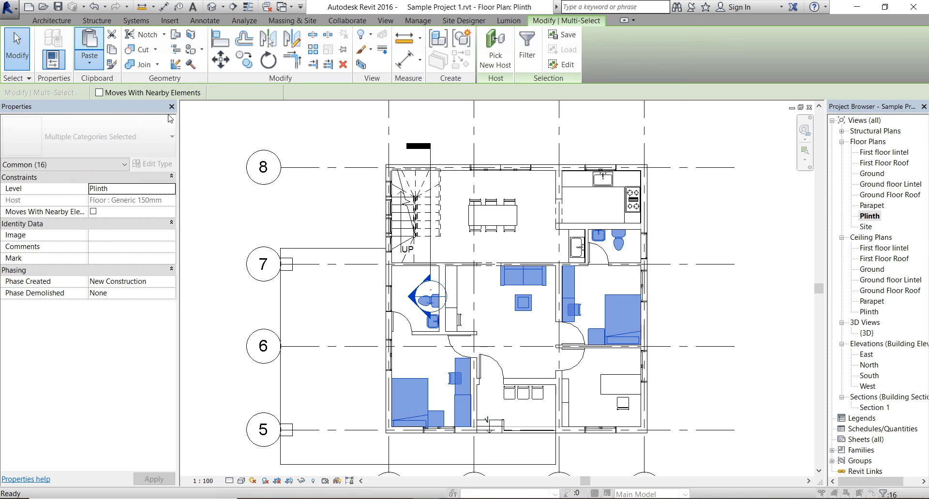
left_click(329, 177)
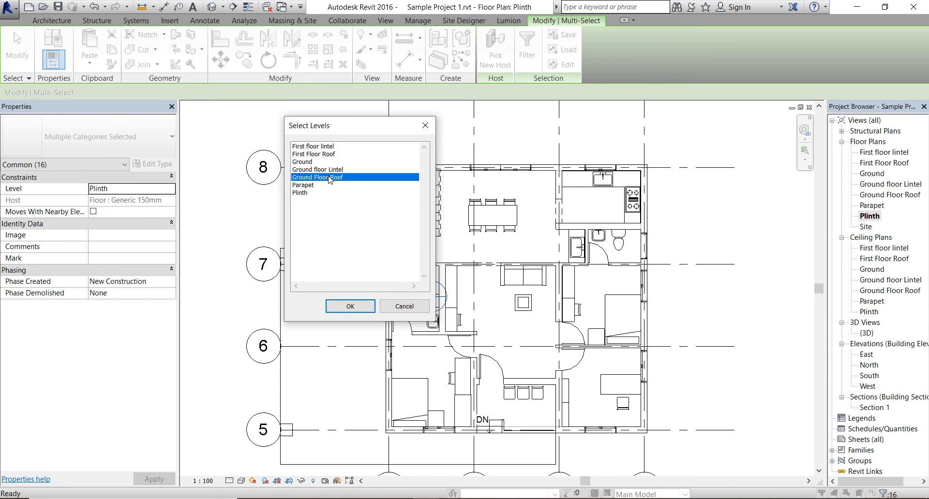
left_click(350, 306)
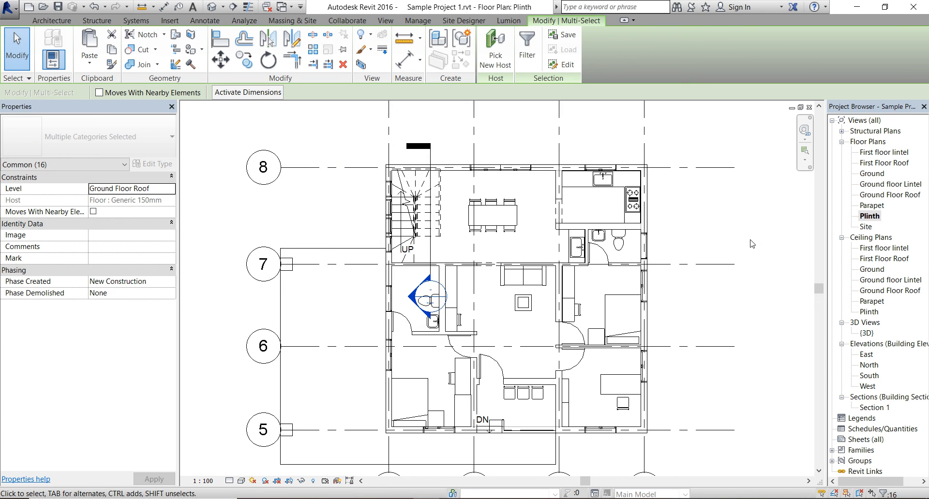
- Open the Ground Floor Roof floor plan and shift the living room's sofa and coffee table toward the left bathroom
double_click(907, 196)
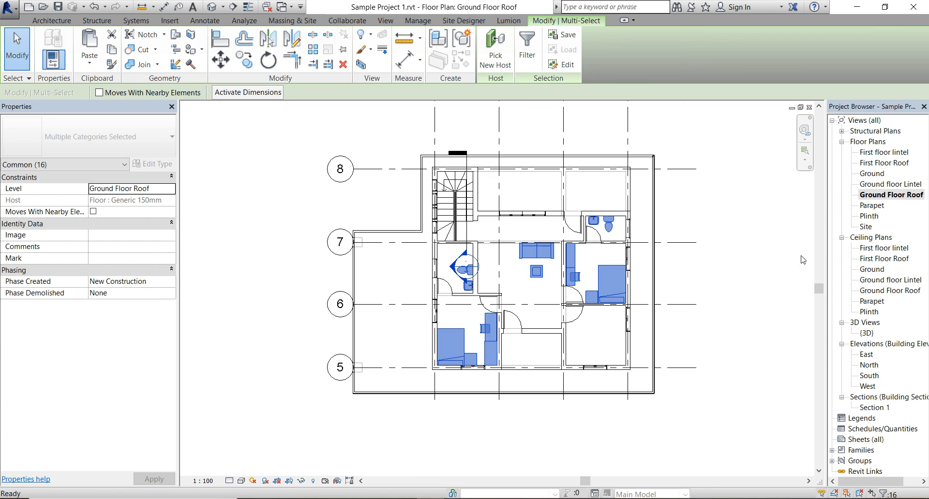
scroll(677, 270, "up", 1)
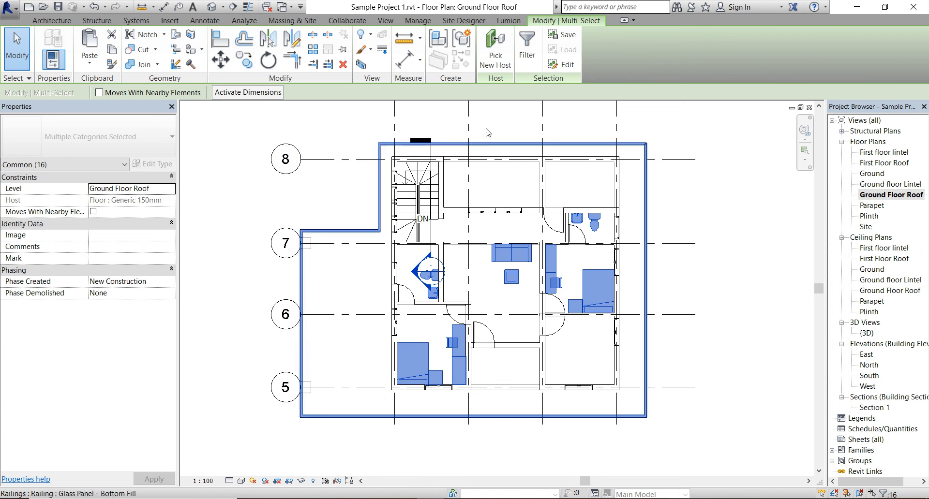
scroll(487, 131, "up", 1)
left_click(743, 295)
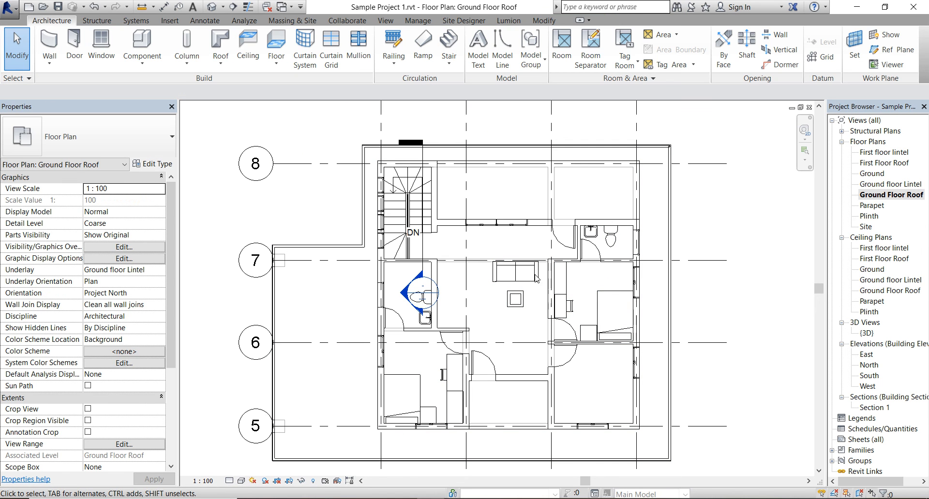
left_click_drag(514, 298, 479, 292)
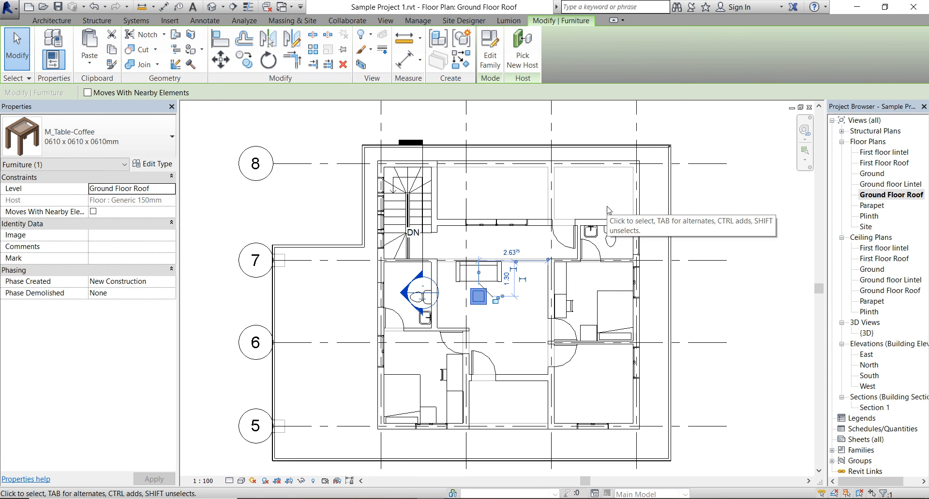
- Place a second M_Sofa-Corbu upright along the living room's left wall and shift the upper sofa slightly right of it
right_click(490, 268)
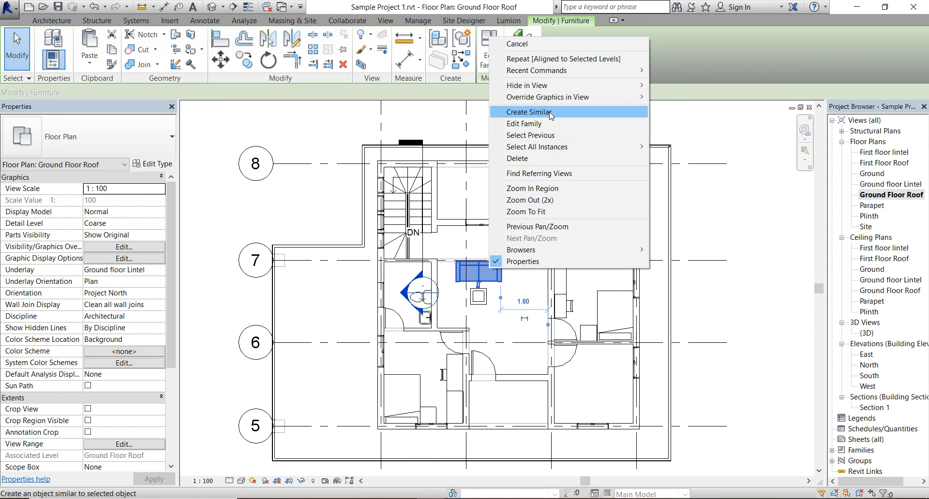
left_click(528, 112)
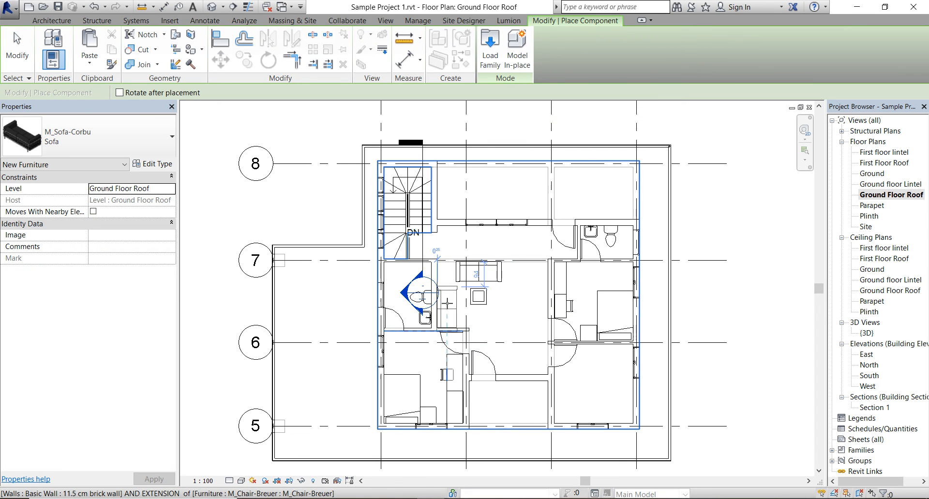
left_click(454, 306)
key("Escape")
left_click(498, 332)
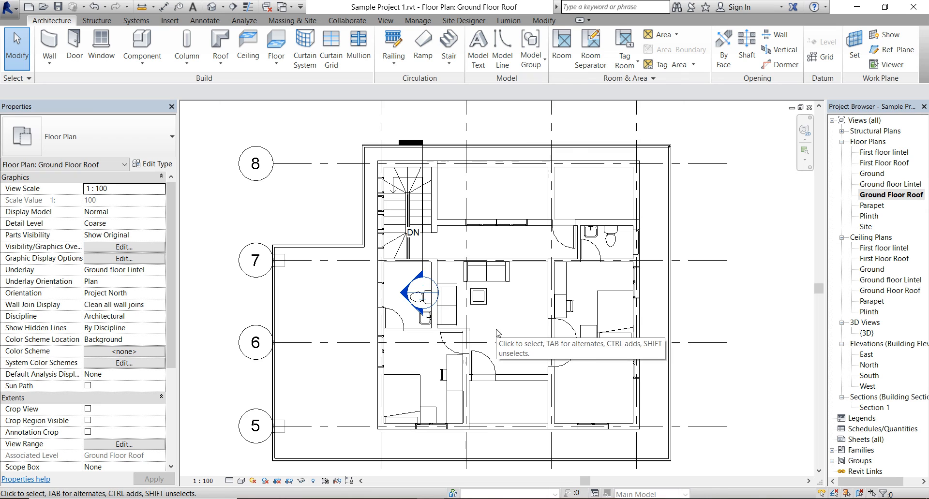